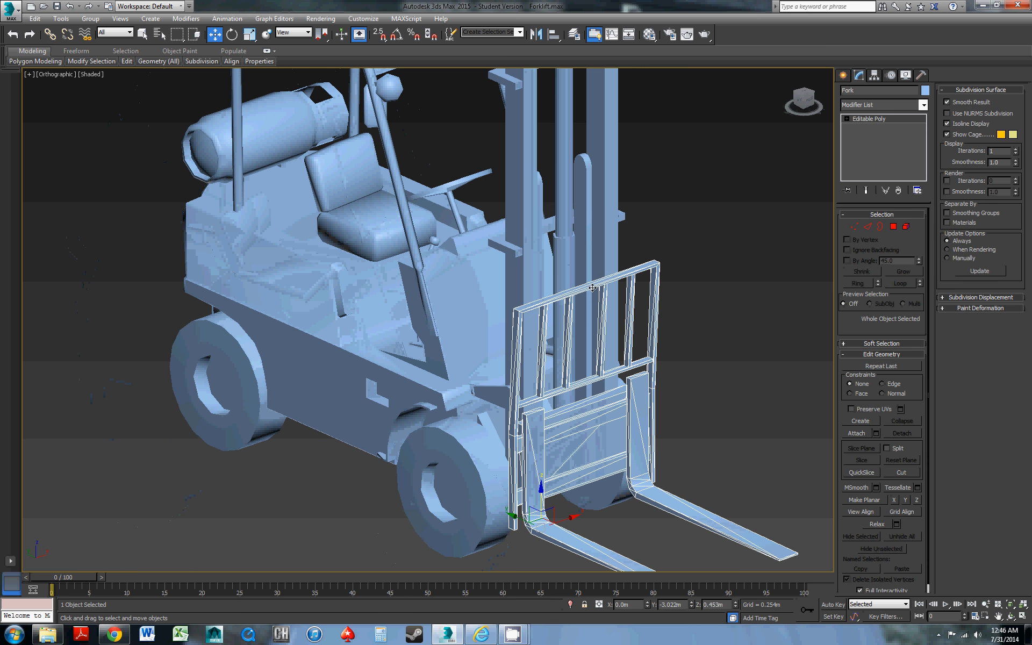
# Set the rotation reference coordinate system to Local and rotate the steering wheel around its own axis
pyautogui.click(565, 257)
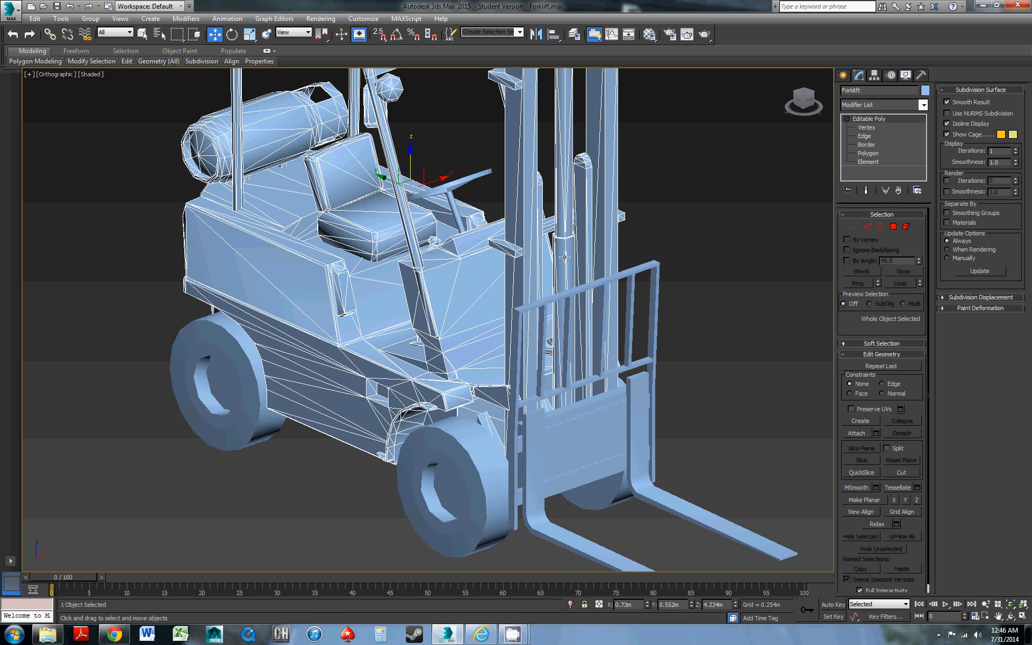
pyautogui.keyDown('alt'); pyautogui.moveTo(447, 284); pyautogui.dragTo(575, 306, button='middle'); pyautogui.keyUp('alt')
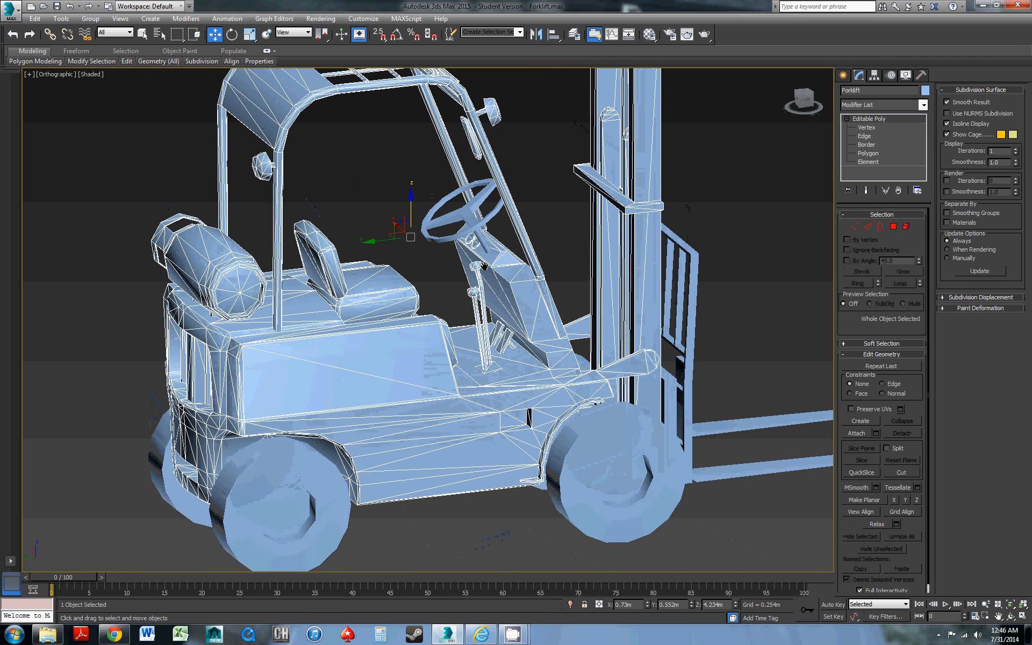
pyautogui.scroll(3, 480, 285)
pyautogui.click(458, 251)
pyautogui.press('e')
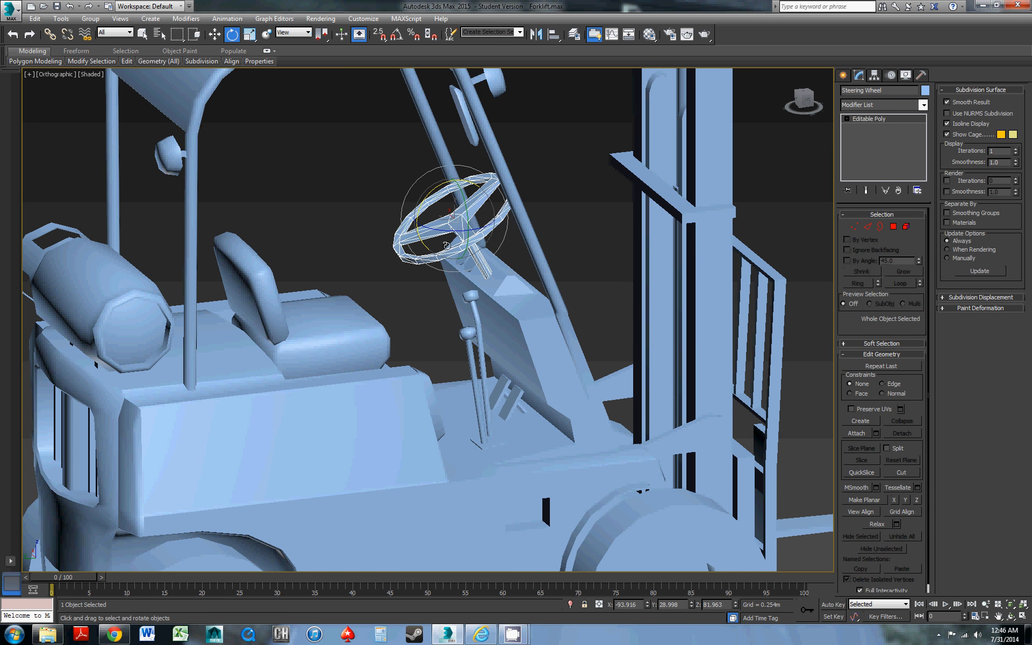
pyautogui.click(293, 32)
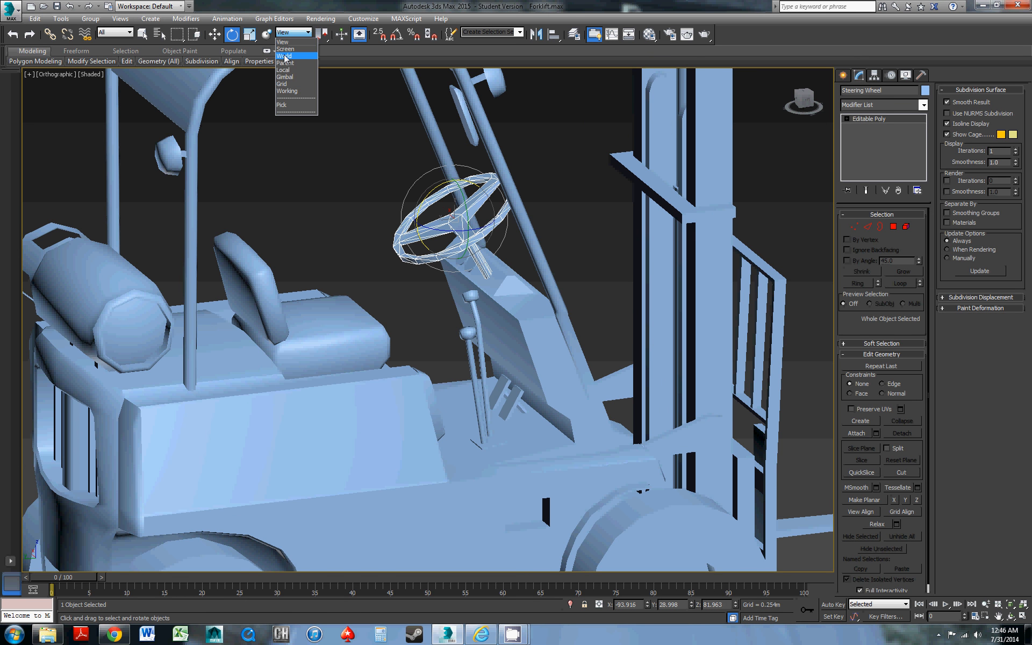
pyautogui.click(283, 70)
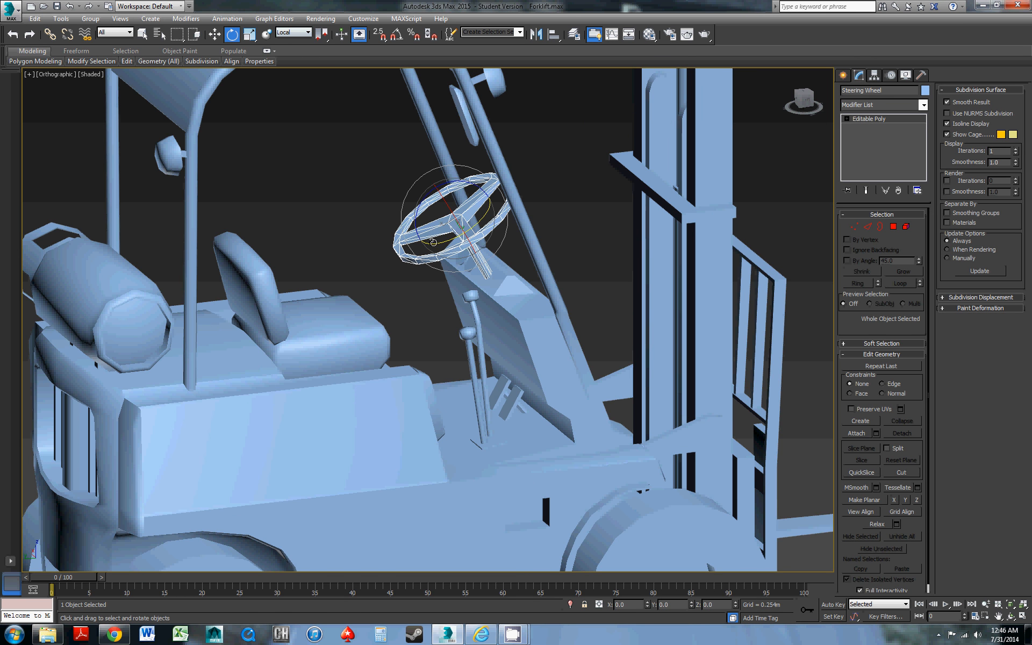
pyautogui.moveTo(434, 243)
pyautogui.mouseDown()
pyautogui.moveTo(482, 215)
pyautogui.moveTo(406, 262)
pyautogui.moveTo(429, 258)
pyautogui.mouseUp()
pyautogui.scroll(-3, 425, 301)
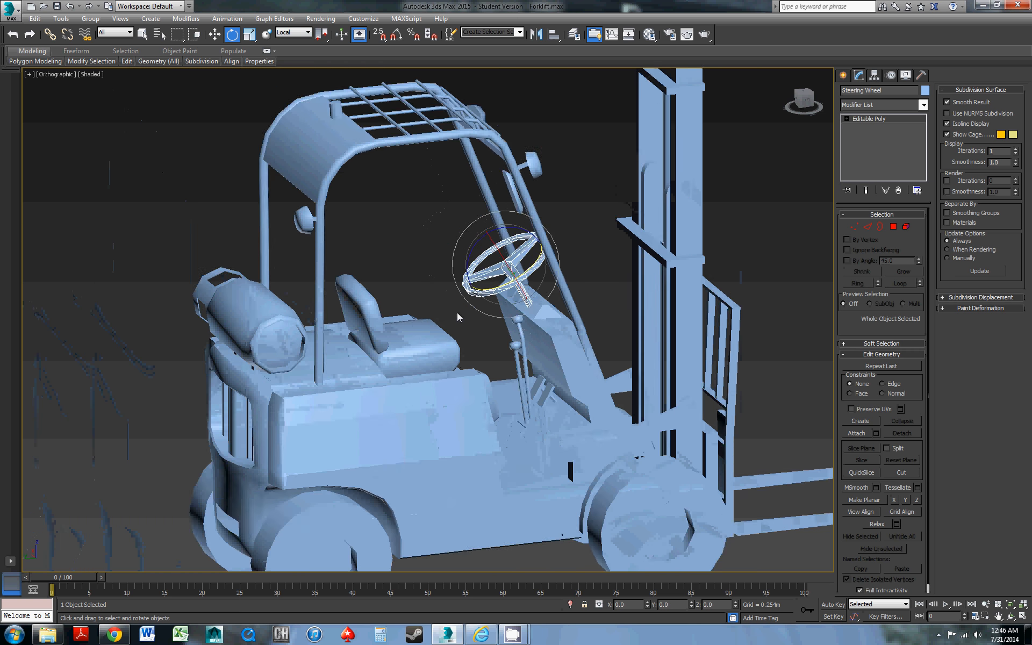
# Examine how the forklift is split into objects by selecting the wheels, fork, body and steering wheel, and clear the selection
pyautogui.keyDown('alt'); pyautogui.moveTo(456, 315); pyautogui.dragTo(427, 292, button='middle'); pyautogui.keyUp('alt')
pyautogui.scroll(-4, 427, 292)
pyautogui.click(316, 446)
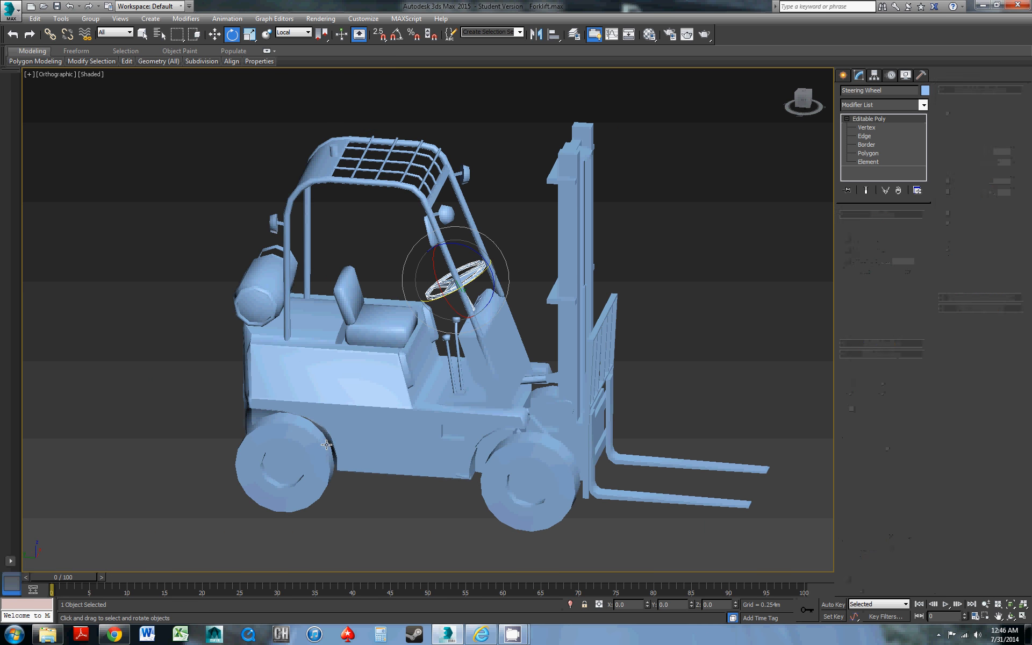
pyautogui.keyDown('alt'); pyautogui.moveTo(313, 437); pyautogui.dragTo(281, 441, button='middle'); pyautogui.keyUp('alt')
pyautogui.keyDown('ctrl'); pyautogui.click(216, 462); pyautogui.keyUp('ctrl')
pyautogui.moveTo(215, 462); pyautogui.dragTo(446, 431, button='middle')
pyautogui.keyDown('ctrl'); pyautogui.click(247, 427); pyautogui.keyUp('ctrl')
pyautogui.keyDown('alt'); pyautogui.moveTo(247, 428); pyautogui.dragTo(301, 431, button='middle'); pyautogui.keyUp('alt')
pyautogui.keyDown('ctrl'); pyautogui.click(186, 456); pyautogui.keyUp('ctrl')
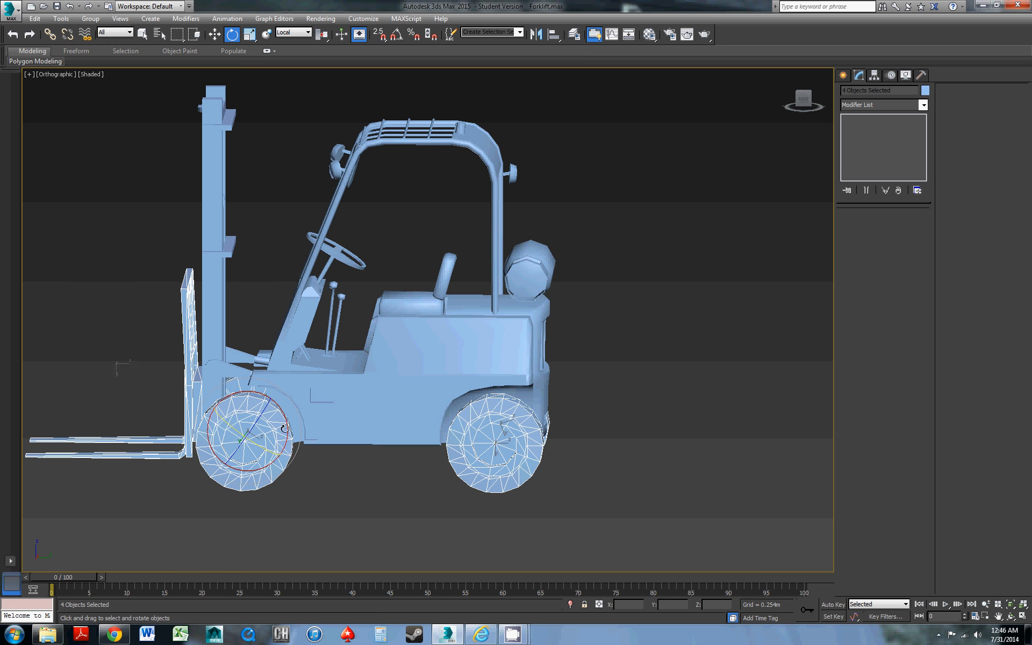
pyautogui.keyDown('ctrl'); pyautogui.click(390, 361); pyautogui.keyUp('ctrl')
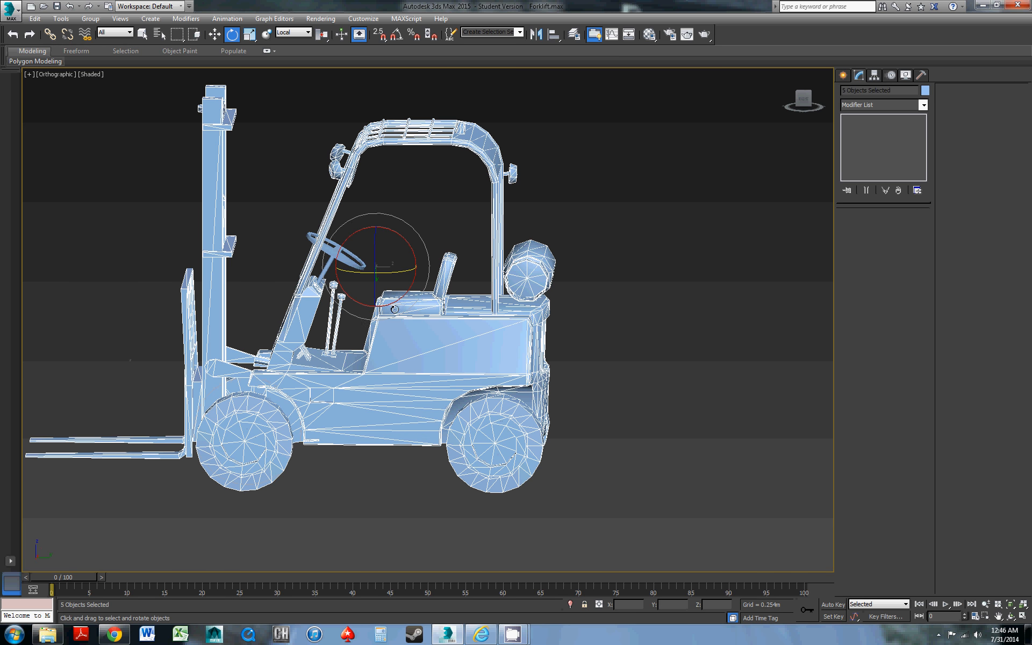
pyautogui.keyDown('ctrl'); pyautogui.click(361, 265); pyautogui.keyUp('ctrl')
pyautogui.keyDown('alt'); pyautogui.moveTo(361, 266); pyautogui.dragTo(569, 309, button='middle'); pyautogui.keyUp('alt')
pyautogui.click(538, 337)
pyautogui.scroll(3, 413, 311)
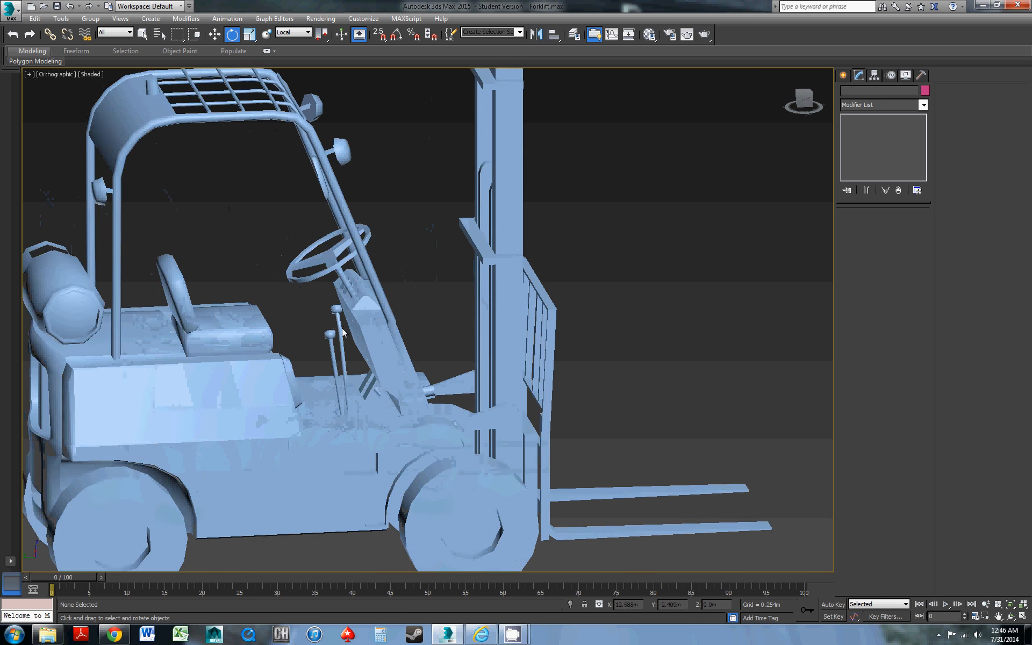
pyautogui.scroll(-3, 412, 312)
pyautogui.moveTo(413, 312)
pyautogui.mouseDown(button='middle')
pyautogui.moveTo(429, 329)
pyautogui.moveTo(431, 310)
pyautogui.mouseUp(button='middle')
pyautogui.moveTo(334, 315); pyautogui.dragTo(470, 325, button='middle')
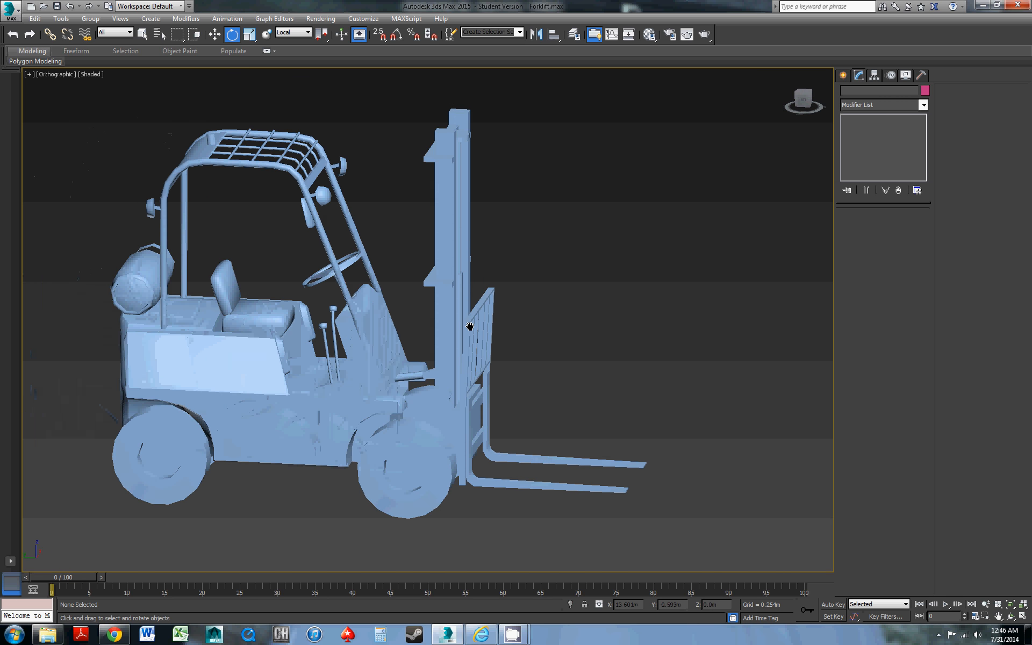
pyautogui.scroll(3, 385, 321)
pyautogui.scroll(-3, 440, 314)
pyautogui.moveTo(384, 321); pyautogui.dragTo(473, 320, button='middle')
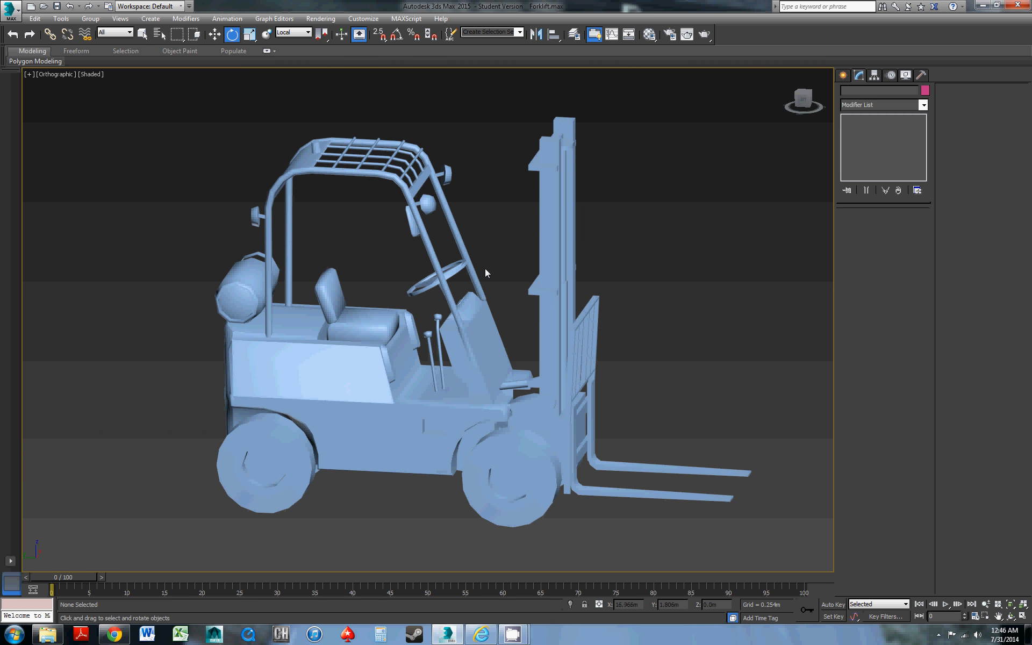
# Select the seat cushion and backrest elements of the forklift body and bring up their polygon material ID
pyautogui.scroll(3, 467, 324)
pyautogui.click(342, 337)
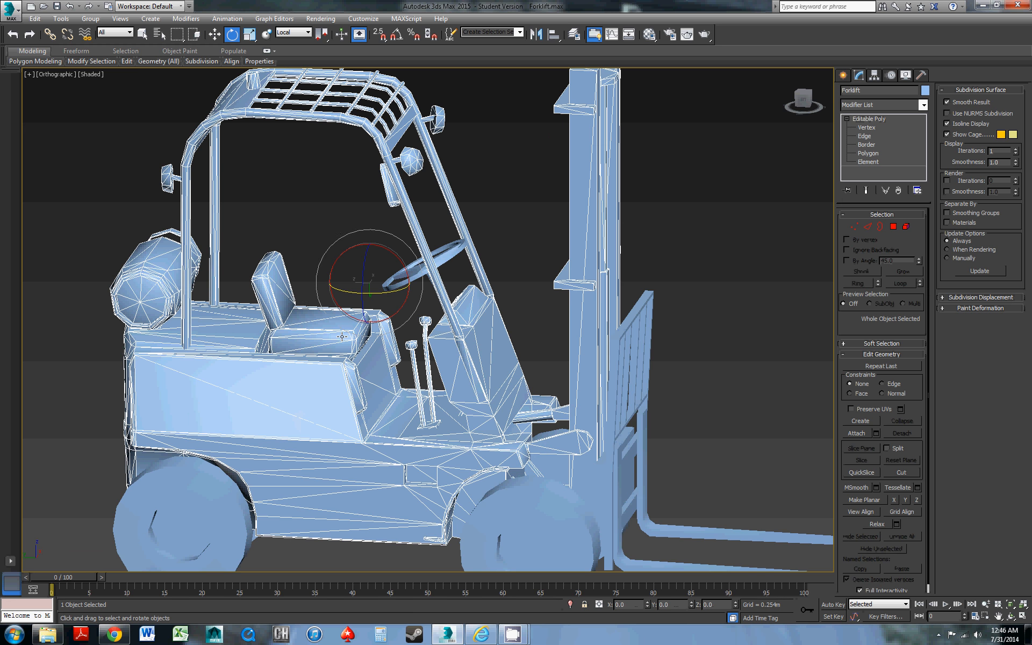
pyautogui.click(906, 227)
pyautogui.click(440, 322)
pyautogui.click(349, 337)
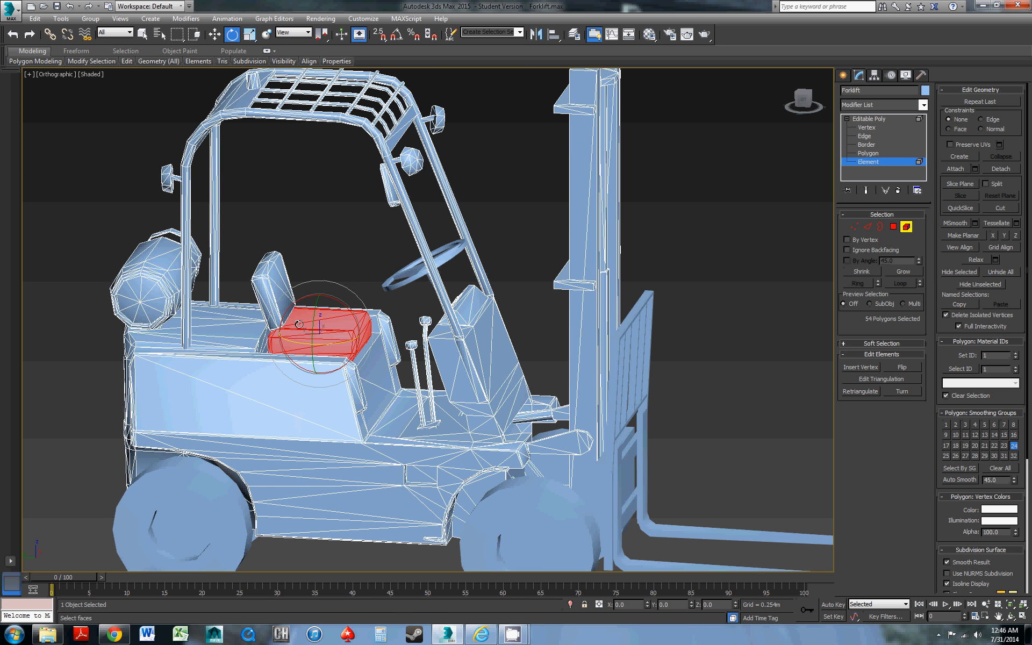
pyautogui.keyDown('ctrl'); pyautogui.click(276, 299); pyautogui.keyUp('ctrl')
pyautogui.click(279, 279)
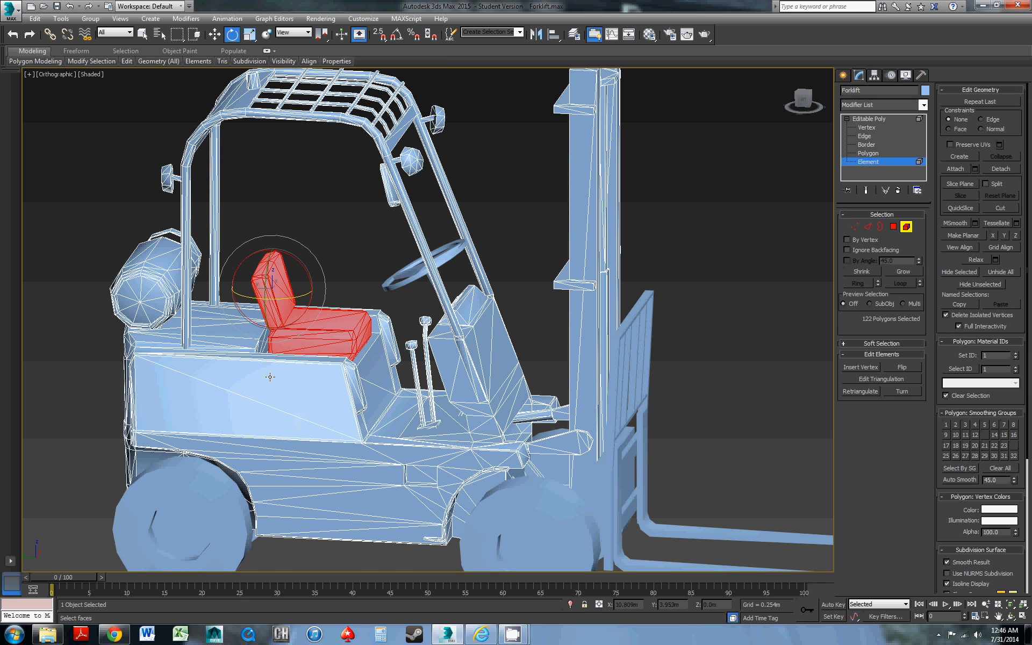
pyautogui.click(861, 154)
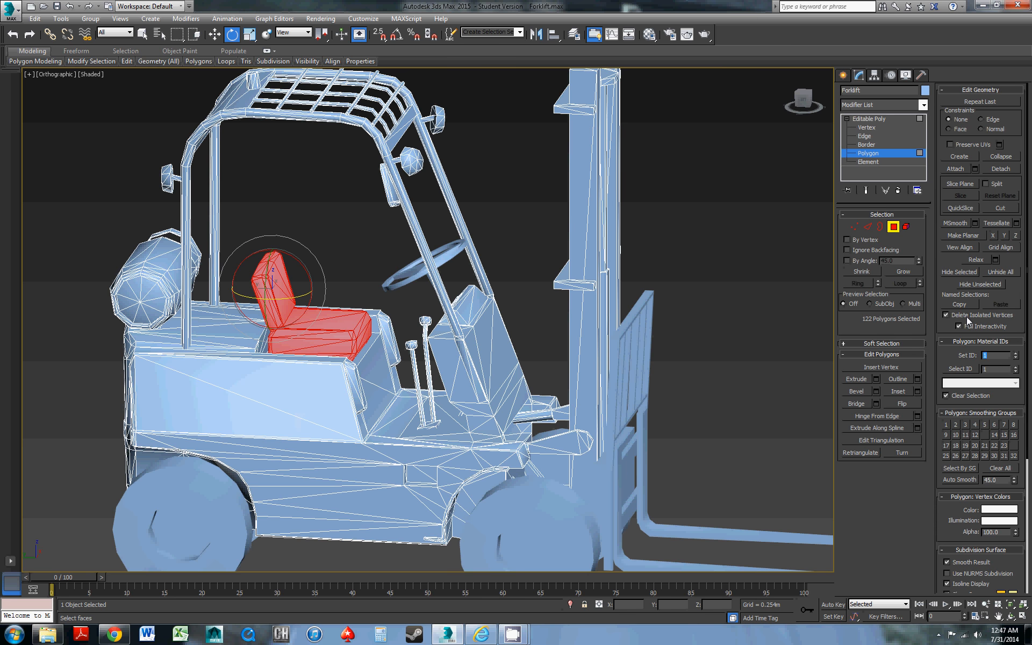
pyautogui.scroll(-5, 527, 274)
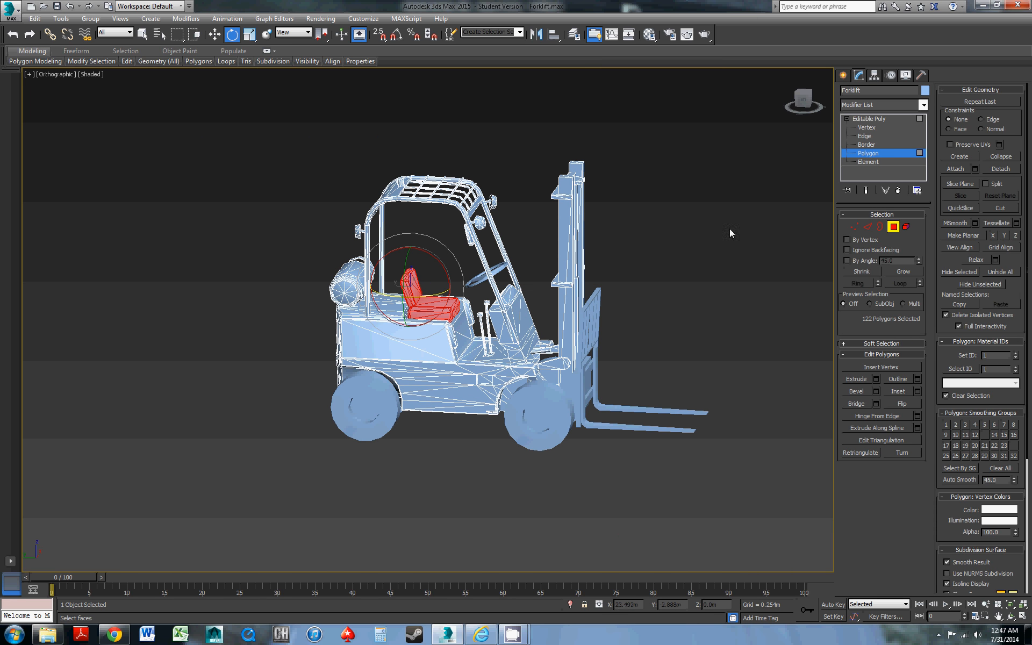
# Select all polygons of the forklift body and set their material ID to 1
pyautogui.click(857, 120)
pyautogui.moveTo(472, 298); pyautogui.dragTo(471, 305, button='middle')
pyautogui.press('4')
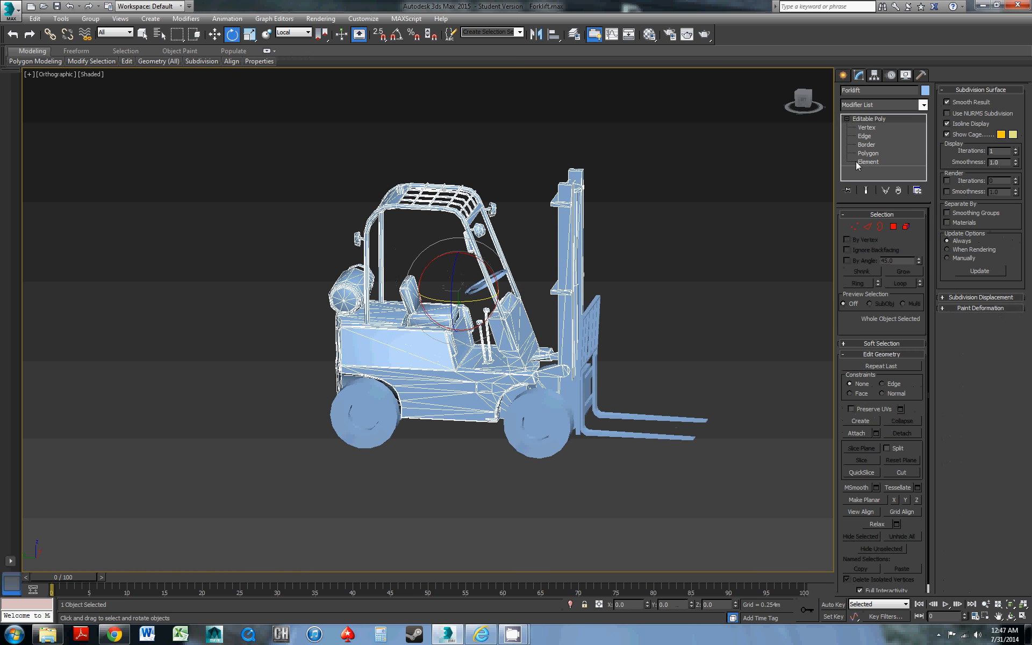
pyautogui.hotkey('ctrl', 'a')
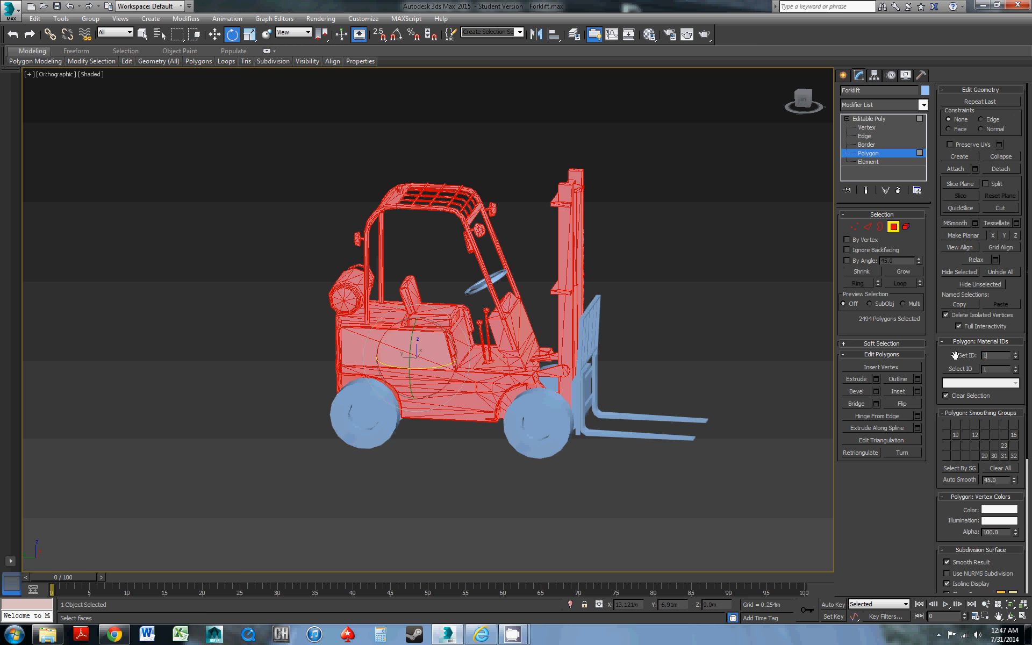
# Select only the seat cushion and backrest elements, set their material ID to 2, and leave element editing
pyautogui.scroll(3, 436, 280)
pyautogui.click(436, 281)
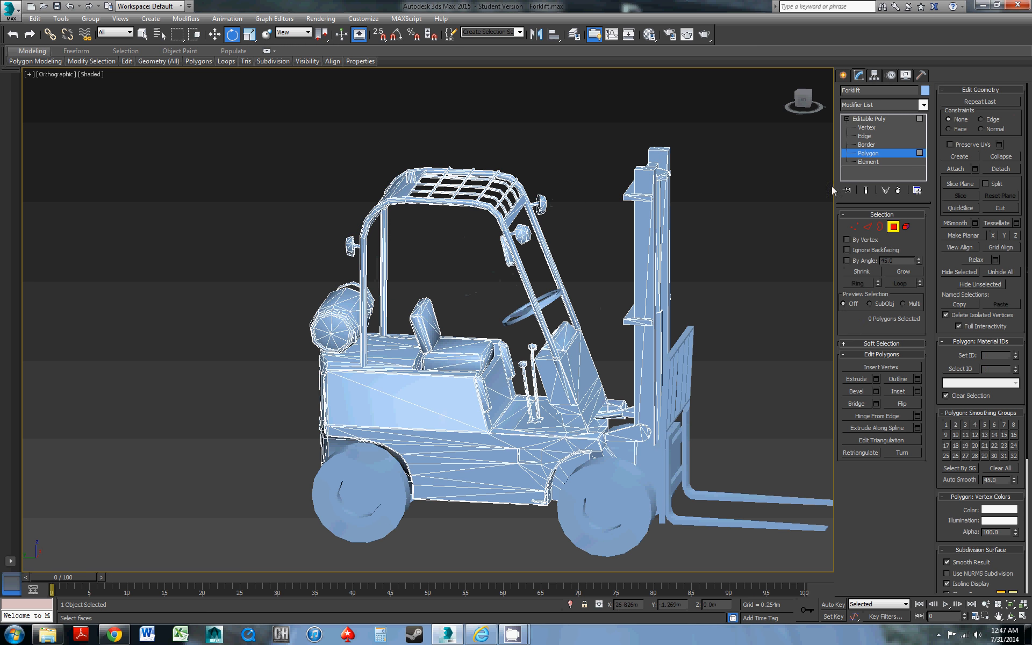
pyautogui.click(868, 162)
pyautogui.click(445, 352)
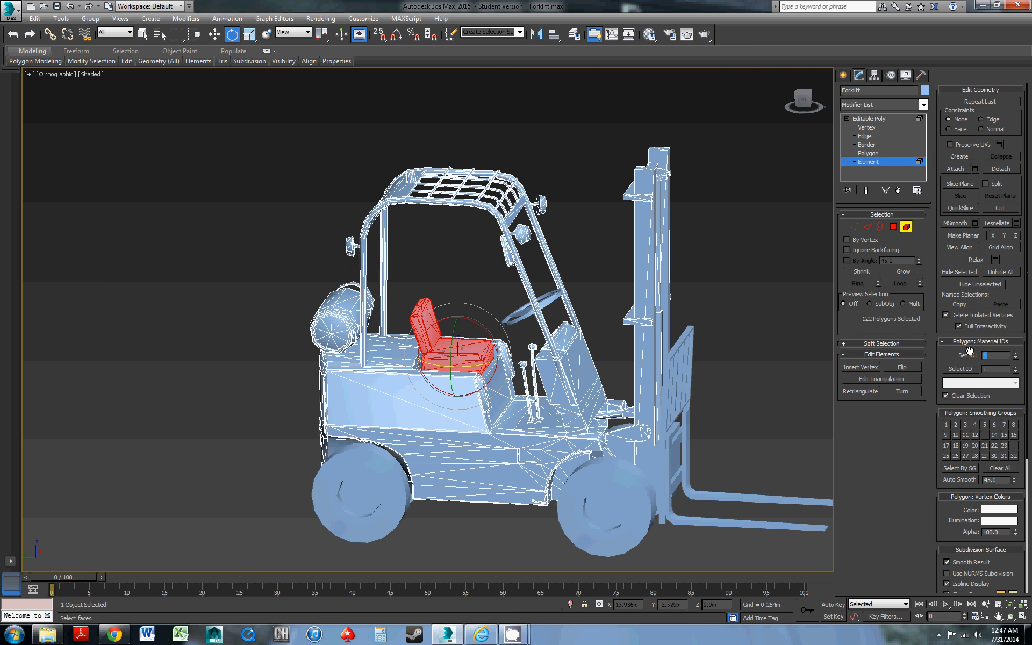
pyautogui.press('Return')
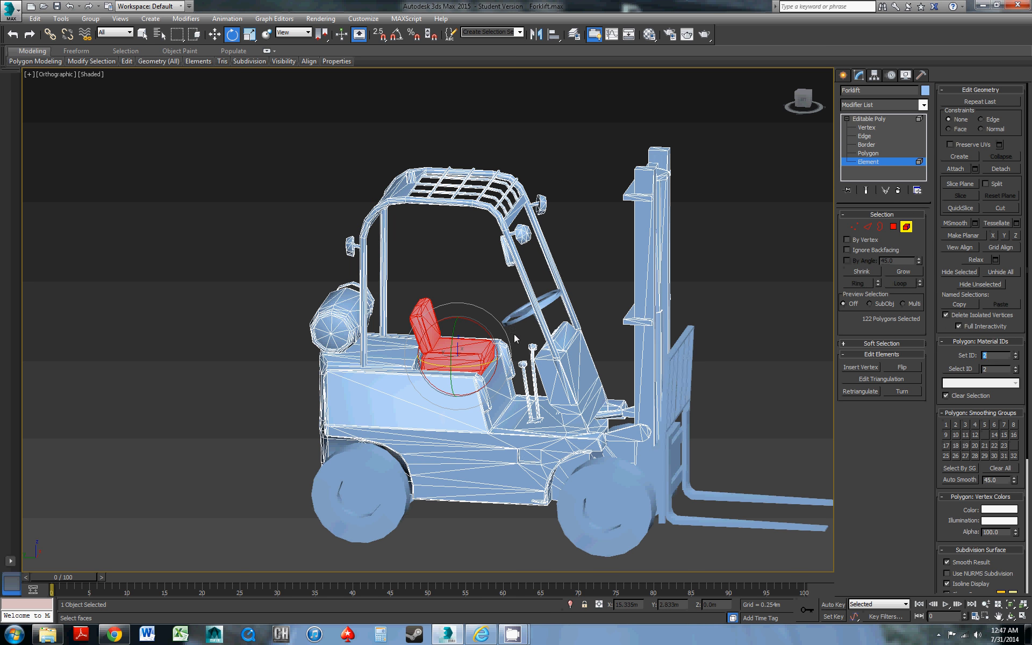
pyautogui.scroll(4, 448, 302)
pyautogui.scroll(-4, 449, 302)
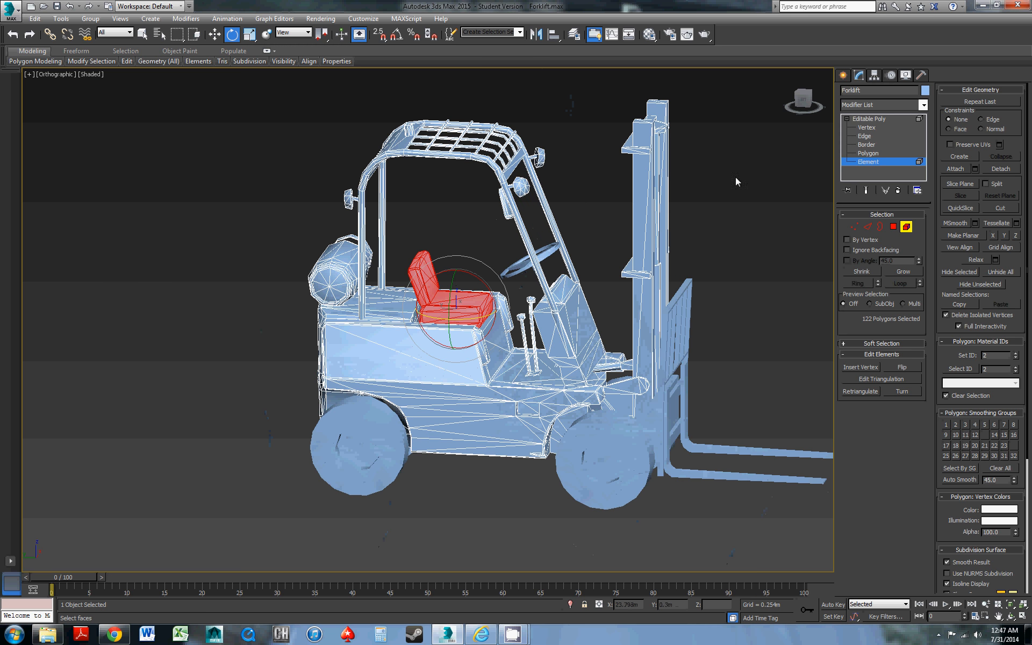
pyautogui.click(866, 119)
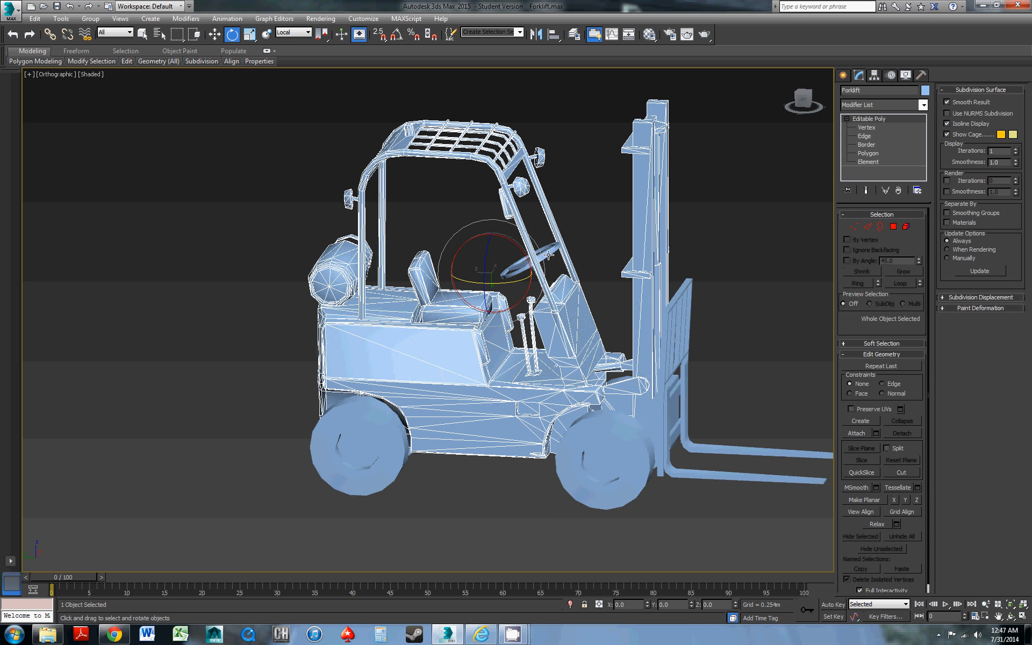
# Select all polygons of the steering wheel, set their material ID to 3, and leave polygon editing
pyautogui.click(540, 262)
pyautogui.moveTo(488, 274); pyautogui.dragTo(460, 300, button='middle')
pyautogui.scroll(5, 459, 300)
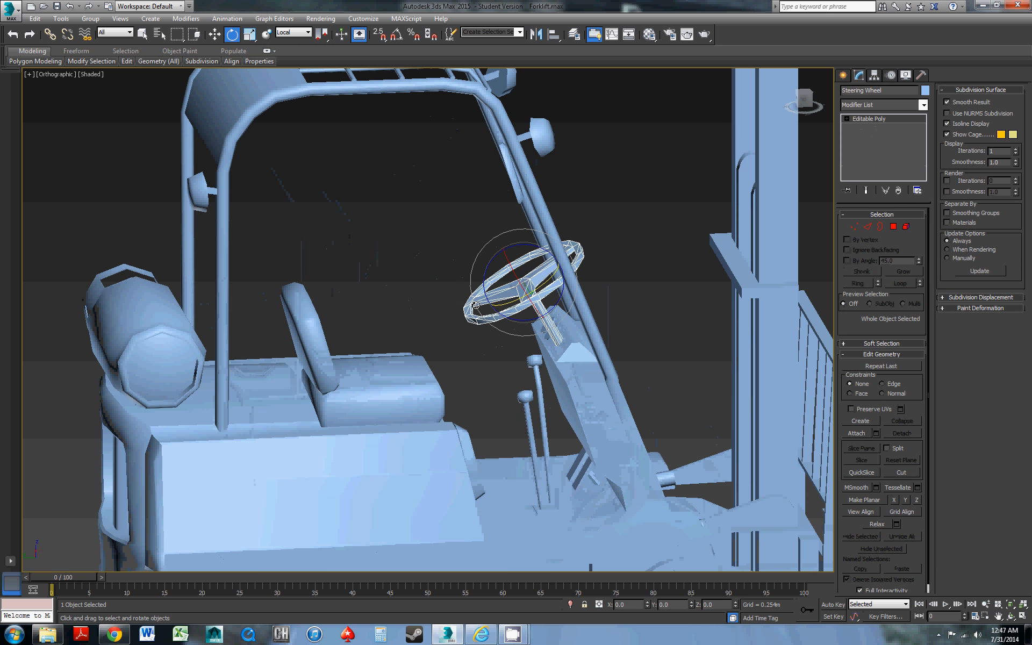
pyautogui.scroll(-3, 475, 305)
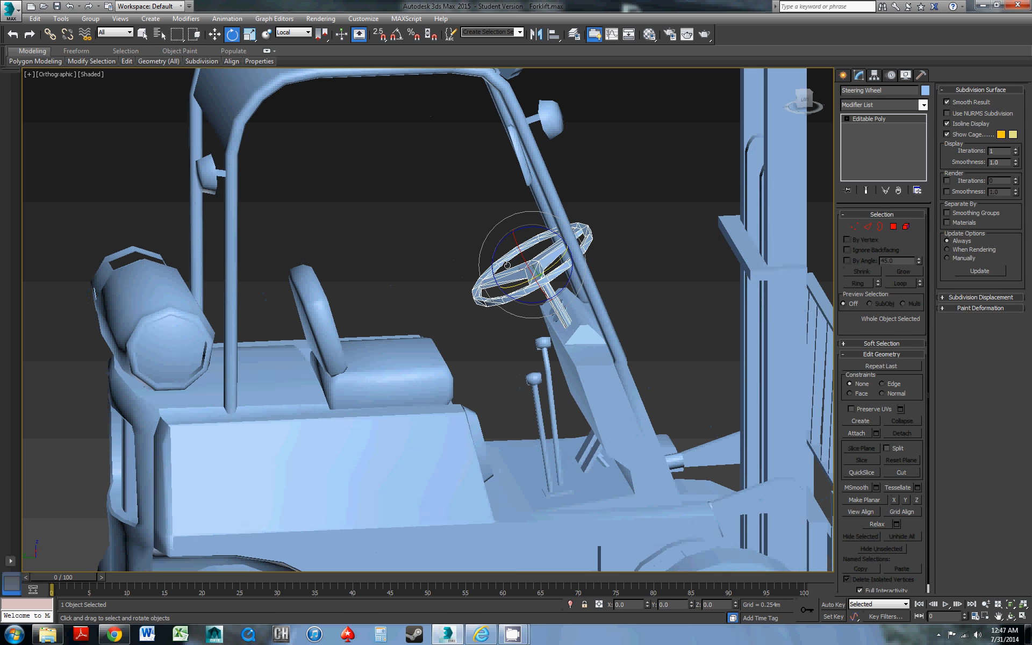
pyautogui.scroll(1, 478, 279)
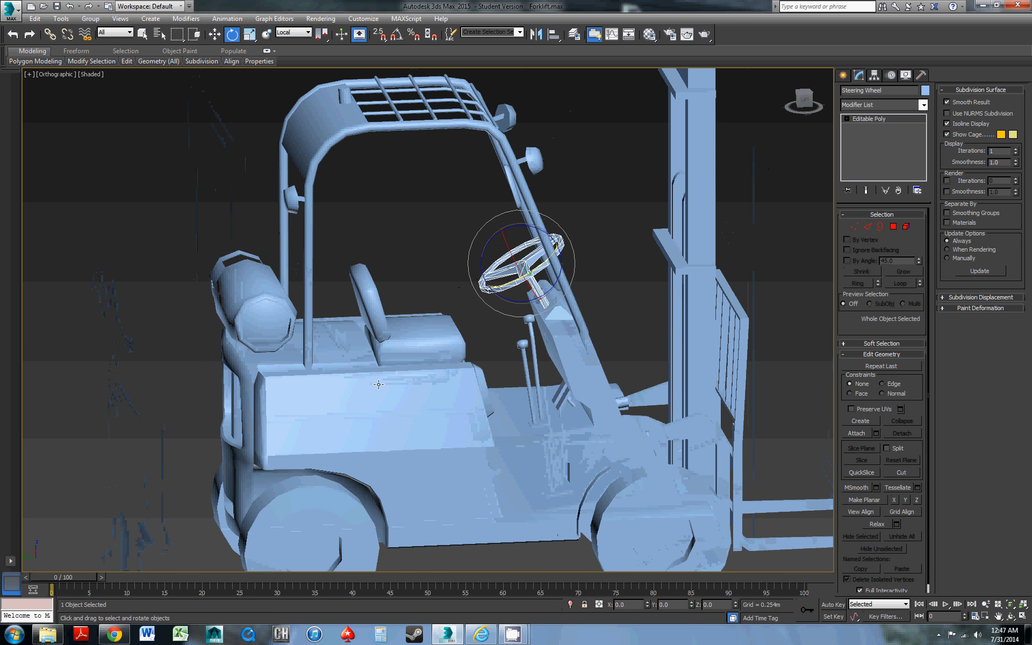
pyautogui.moveTo(537, 237); pyautogui.dragTo(529, 249, button='middle')
pyautogui.press('4')
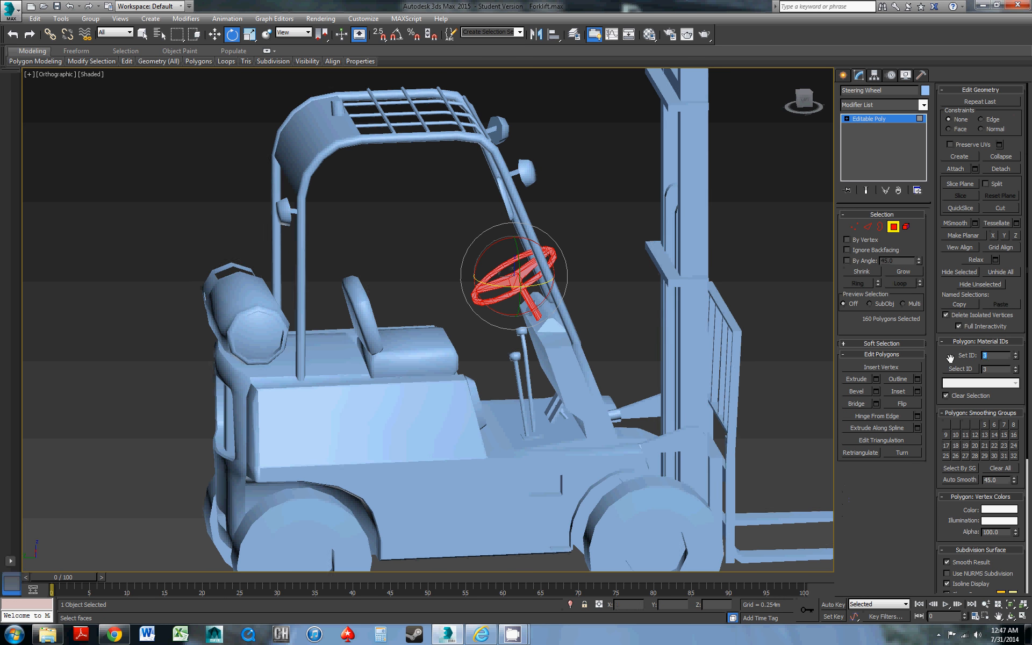
pyautogui.moveTo(463, 404); pyautogui.dragTo(456, 317, button='middle')
pyautogui.click(877, 121)
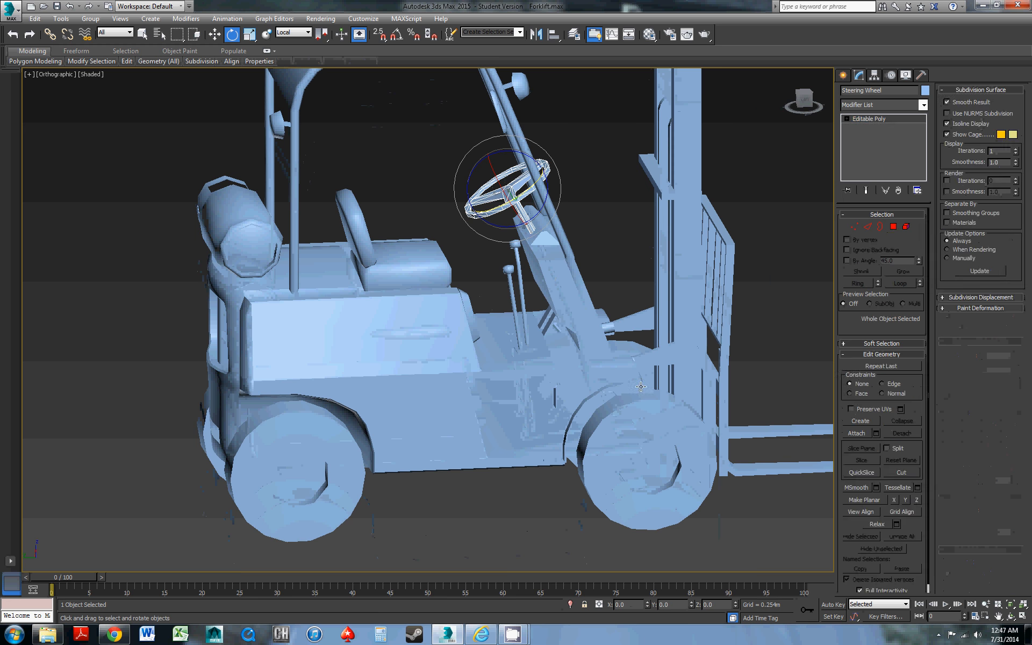
# Set the material ID of all polygons on the front wheels object to 1
pyautogui.click(623, 359)
pyautogui.keyDown('alt'); pyautogui.moveTo(623, 358); pyautogui.dragTo(591, 369, button='middle'); pyautogui.keyUp('alt')
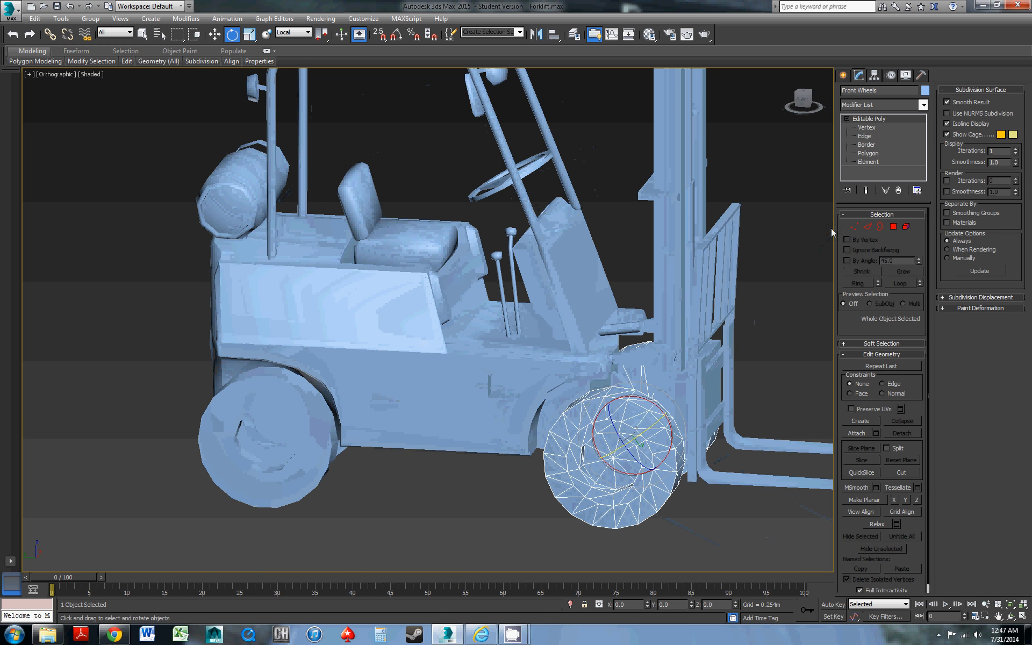
pyautogui.click(893, 227)
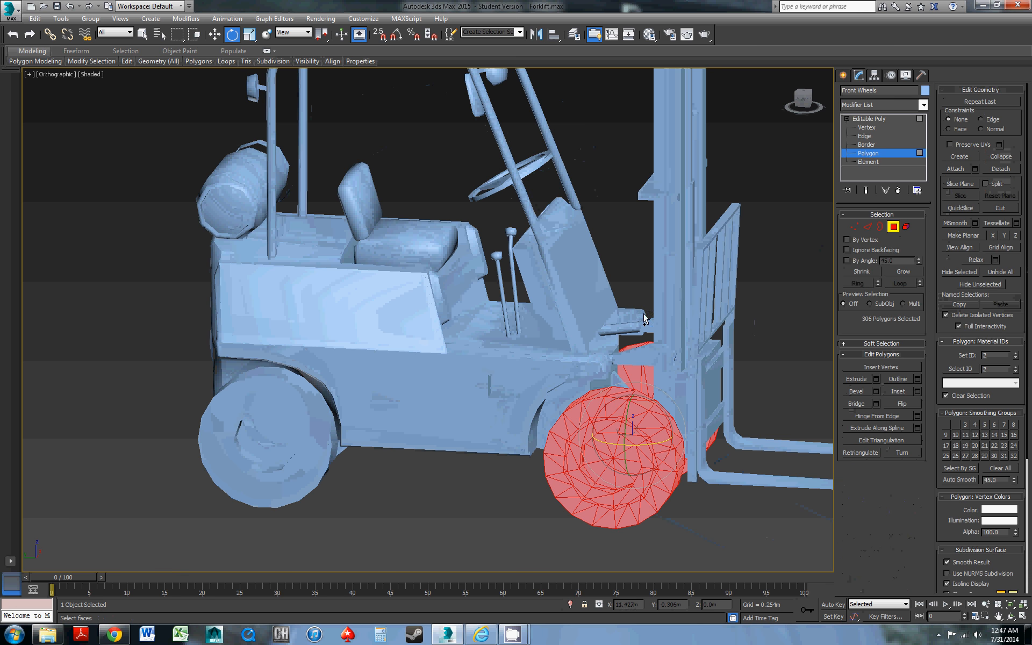
pyautogui.keyDown('alt'); pyautogui.moveTo(645, 318); pyautogui.dragTo(792, 374, button='middle'); pyautogui.keyUp('alt')
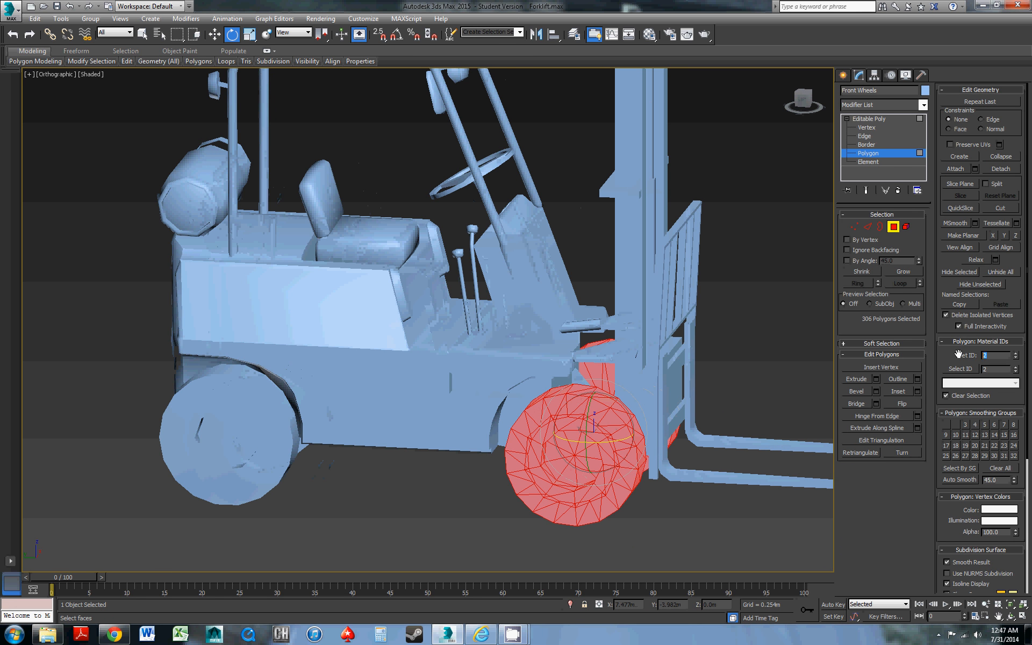
pyautogui.write('1')
pyautogui.press('Return')
# Select the tire elements of the front wheels and set their material ID to 4
pyautogui.click(868, 162)
pyautogui.keyDown('alt'); pyautogui.click(625, 486); pyautogui.keyUp('alt')
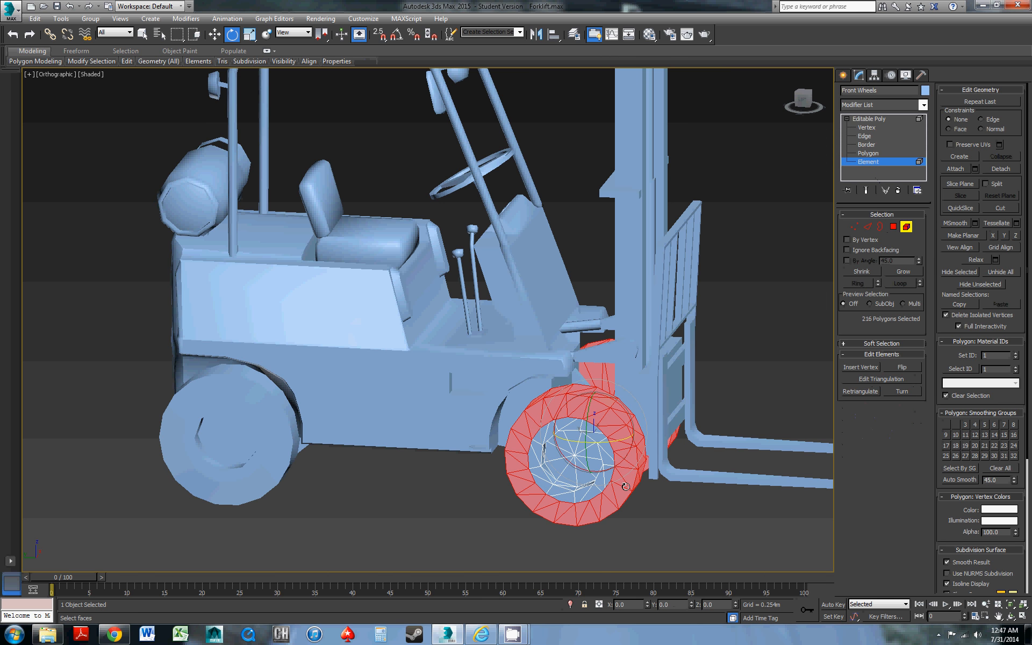
pyautogui.keyDown('alt'); pyautogui.moveTo(625, 486); pyautogui.dragTo(683, 409, button='middle'); pyautogui.keyUp('alt')
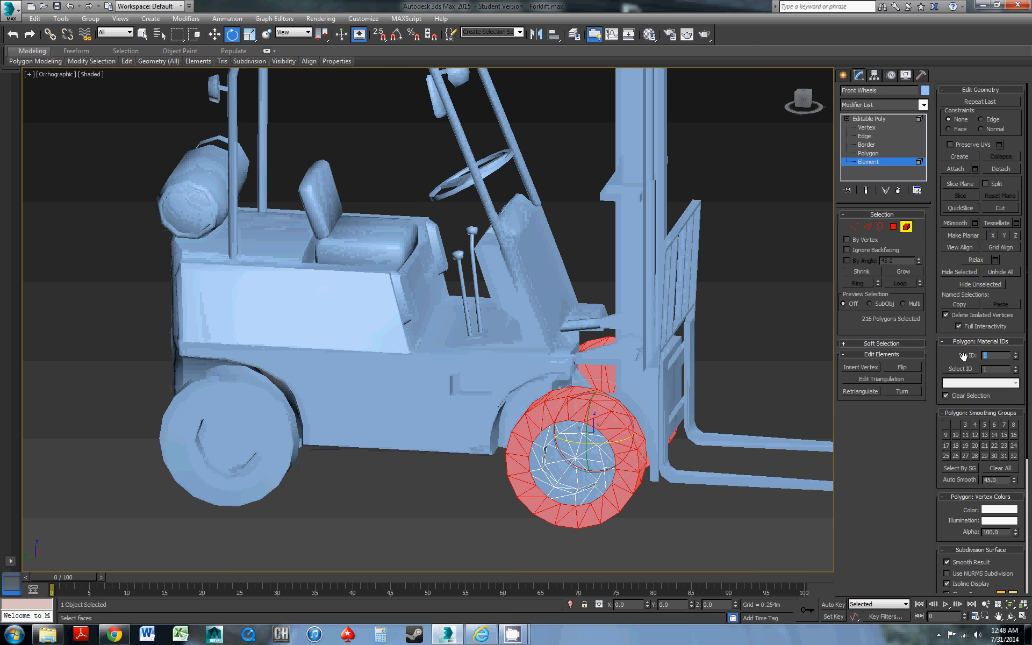
pyautogui.keyDown('alt'); pyautogui.moveTo(436, 400); pyautogui.dragTo(473, 376, button='middle'); pyautogui.keyUp('alt')
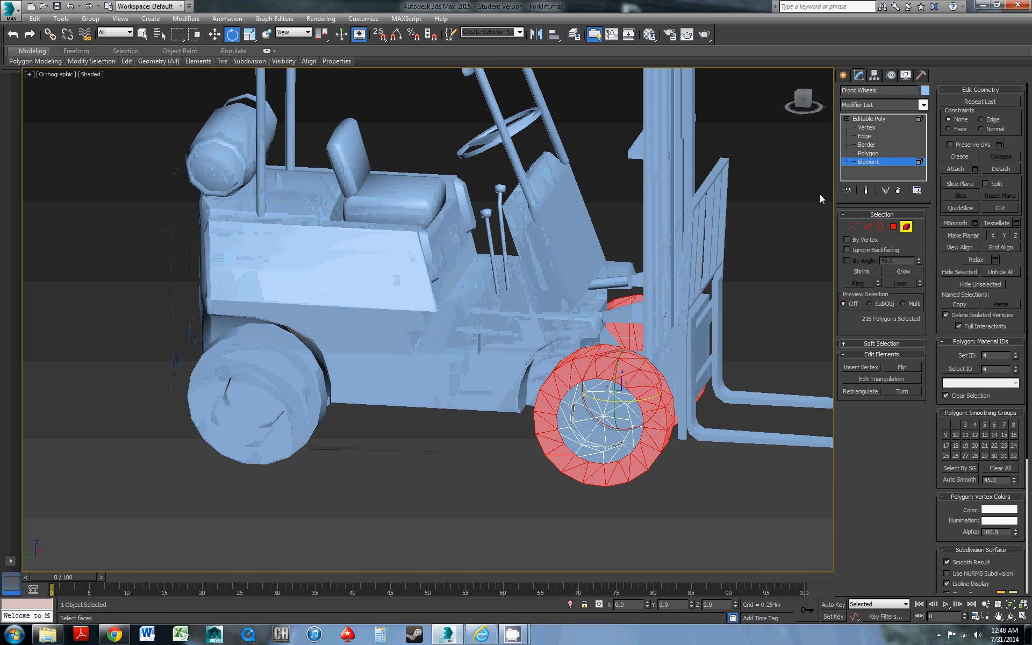
# Select all polygons of the right rear wheel and set their material ID to 1
pyautogui.click(871, 118)
pyautogui.click(318, 398)
pyautogui.moveTo(325, 399); pyautogui.dragTo(426, 395, button='middle')
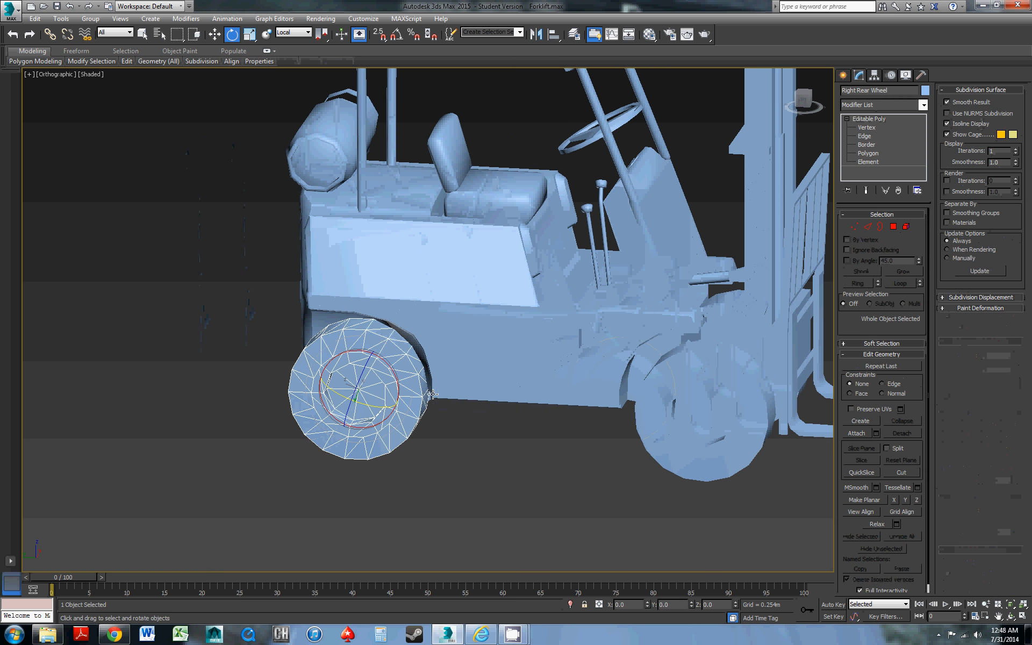
pyautogui.click(894, 229)
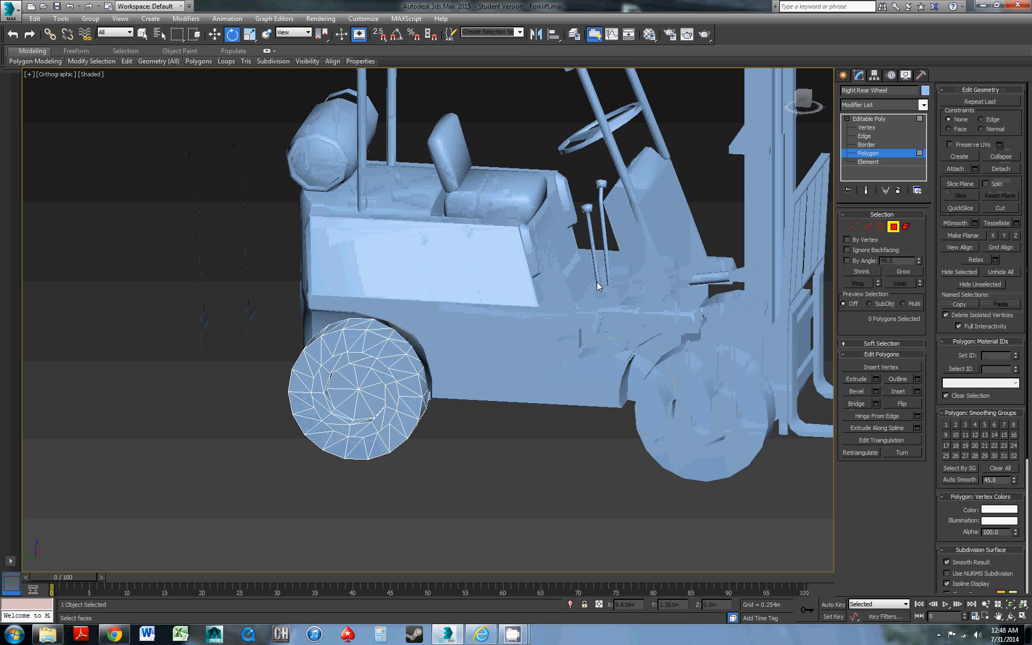
pyautogui.hotkey('ctrl', 'a')
pyautogui.moveTo(370, 354); pyautogui.dragTo(323, 391, button='middle')
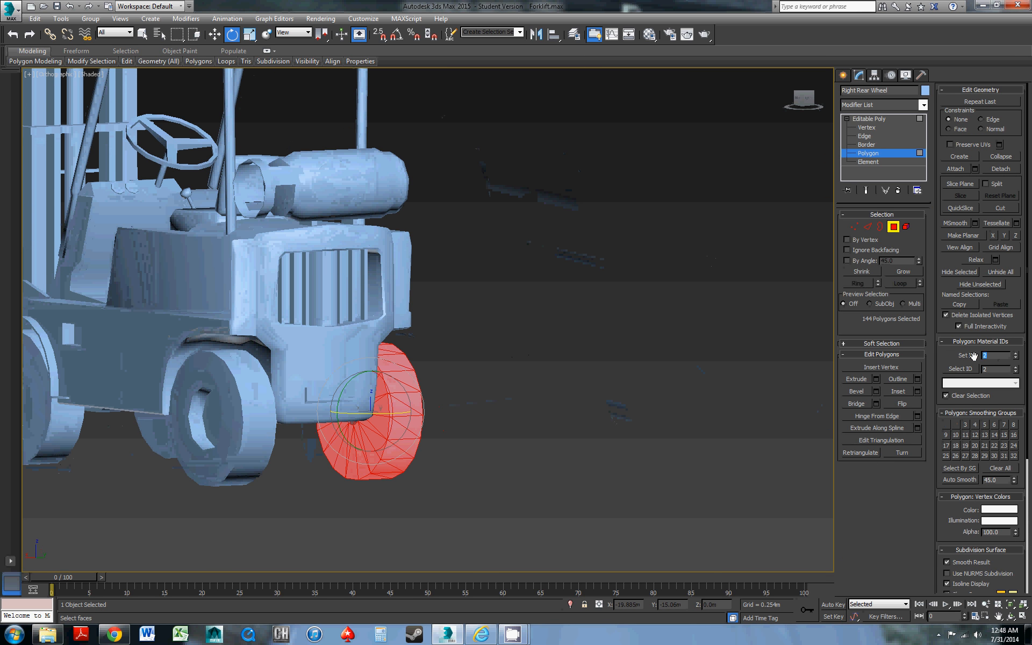
pyautogui.write('1')
pyautogui.press('Return')
# Give the right rear wheel's tire element the same material ID as the front tires and leave element editing
pyautogui.keyDown('alt'); pyautogui.moveTo(424, 408); pyautogui.dragTo(287, 414, button='middle'); pyautogui.keyUp('alt')
pyautogui.click(906, 226)
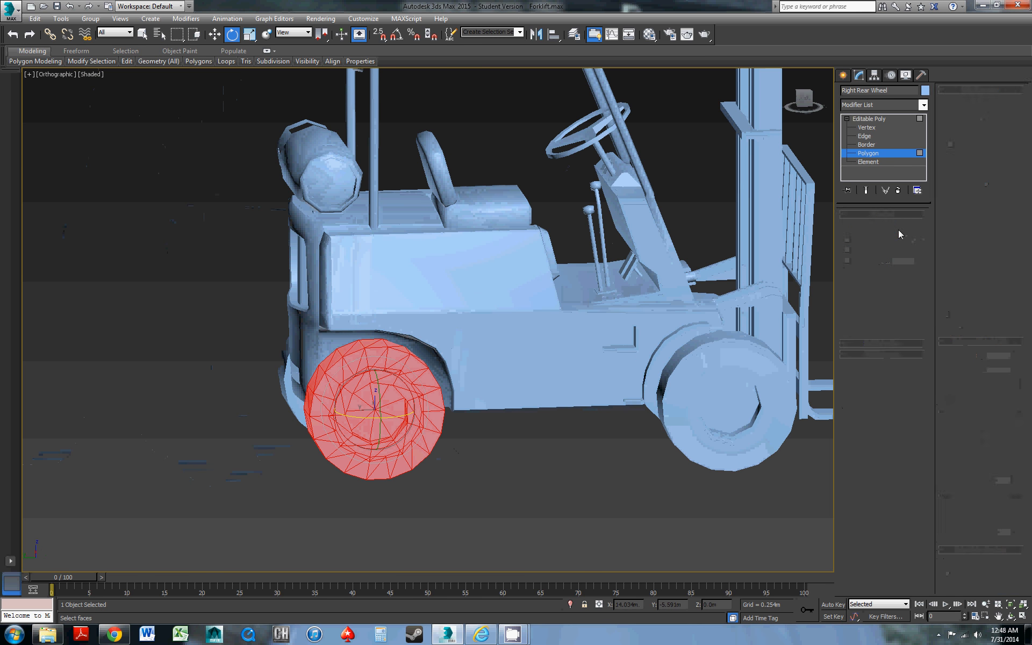
pyautogui.keyDown('alt'); pyautogui.click(420, 420); pyautogui.keyUp('alt')
pyautogui.keyDown('alt'); pyautogui.moveTo(419, 420); pyautogui.dragTo(457, 422, button='middle'); pyautogui.keyUp('alt')
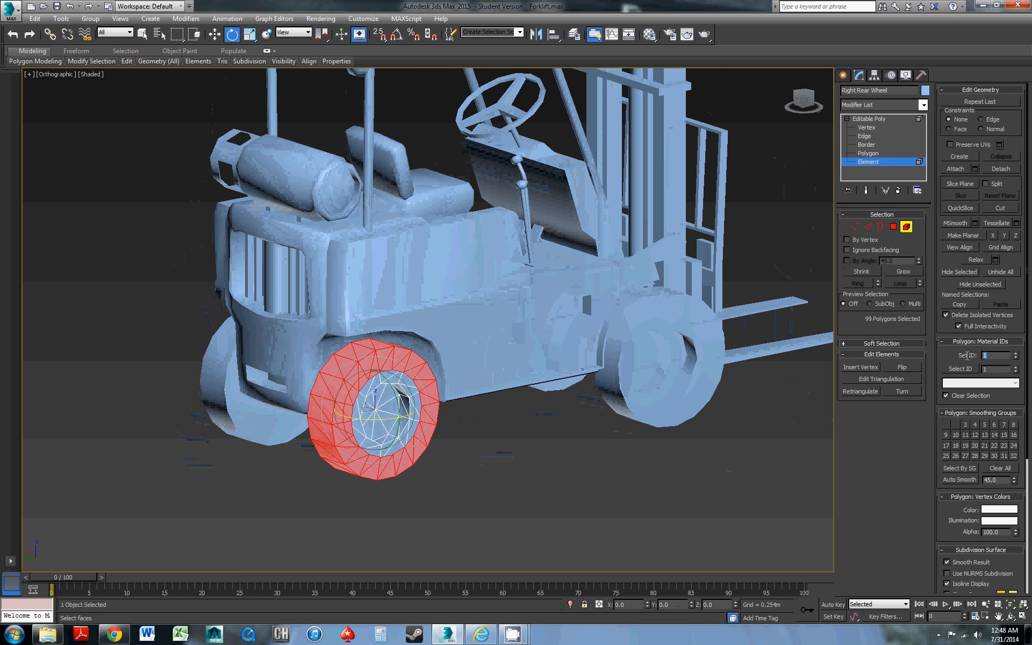
pyautogui.keyDown('alt'); pyautogui.moveTo(295, 370); pyautogui.dragTo(425, 371, button='middle'); pyautogui.keyUp('alt')
pyautogui.click(883, 119)
# Select all polygons of the left rear wheel and set their material ID to 1
pyautogui.click(301, 430)
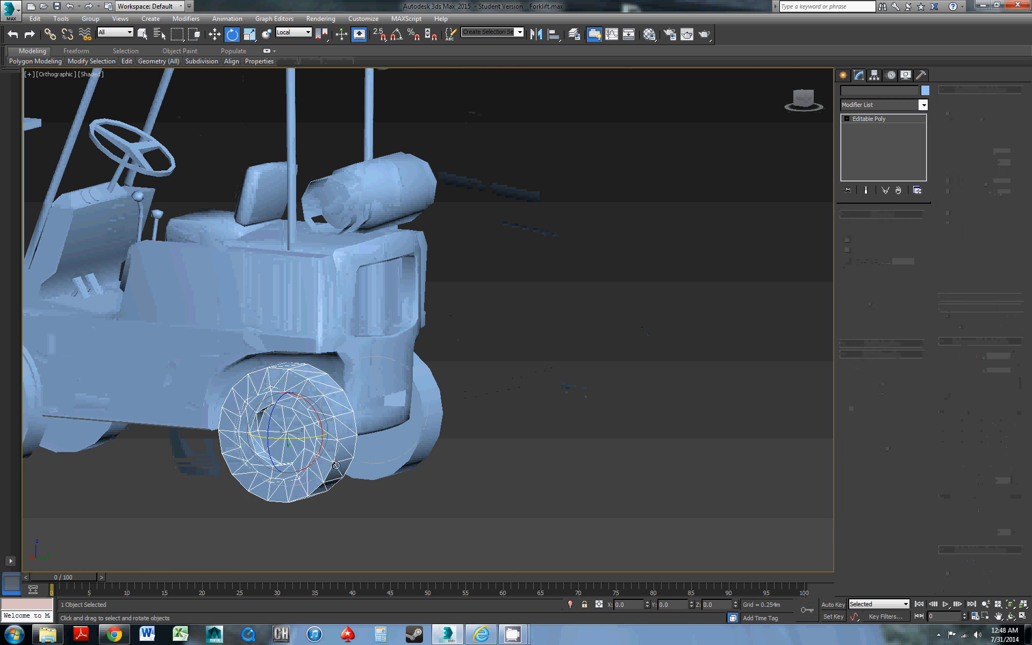
pyautogui.click(893, 226)
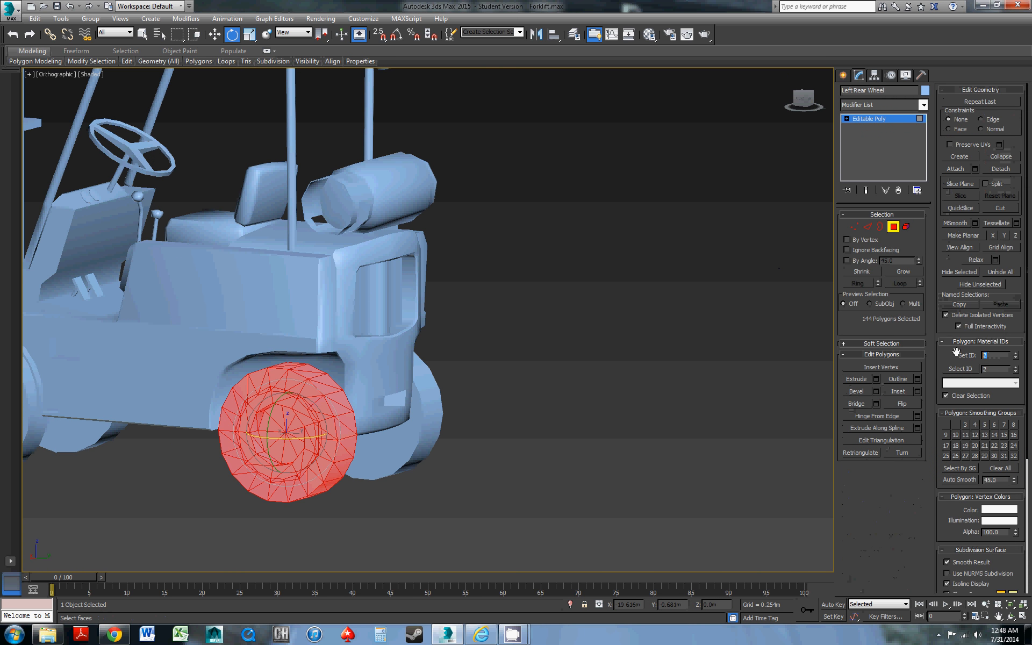
pyautogui.write('1')
pyautogui.press('Return')
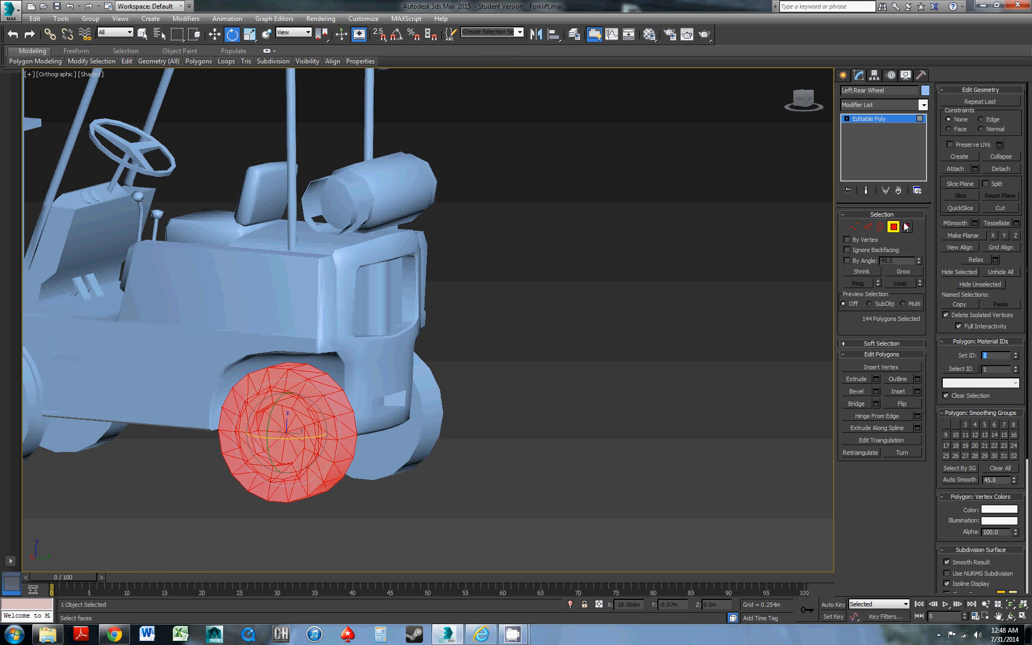
# Set the material ID of the left rear wheel's tire element to 4 and leave element editing
pyautogui.click(906, 227)
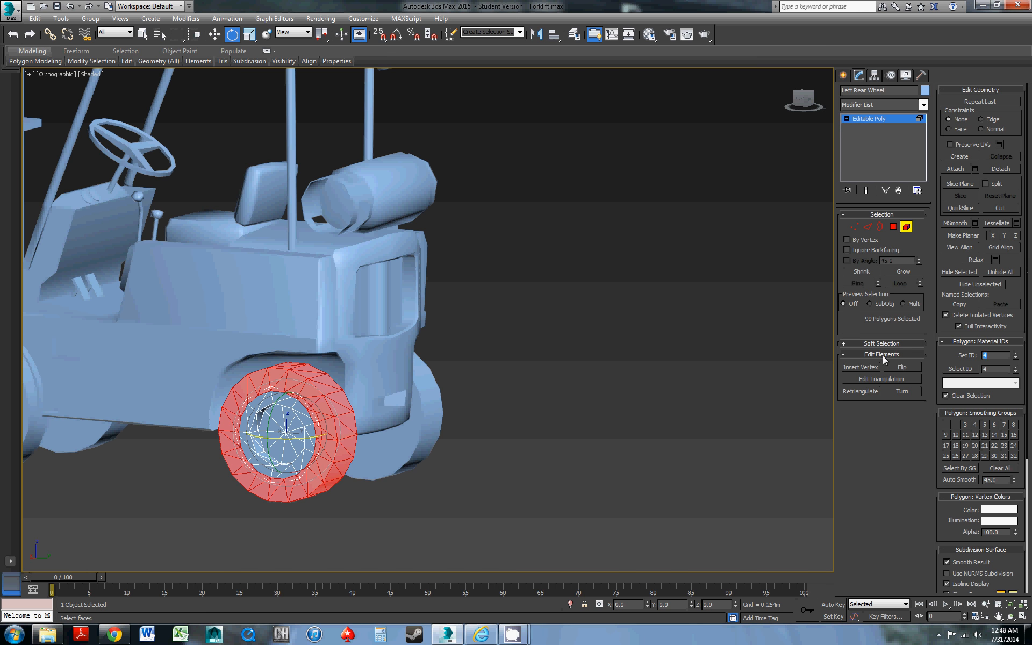
pyautogui.keyDown('alt'); pyautogui.moveTo(443, 305); pyautogui.dragTo(351, 323, button='middle'); pyautogui.keyUp('alt')
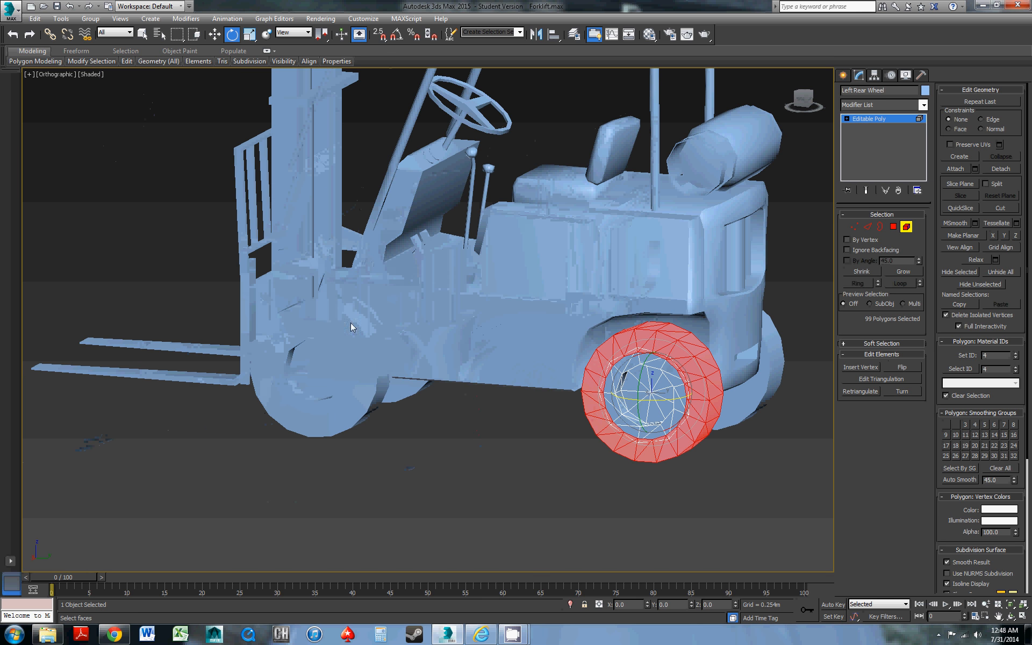
pyautogui.click(904, 119)
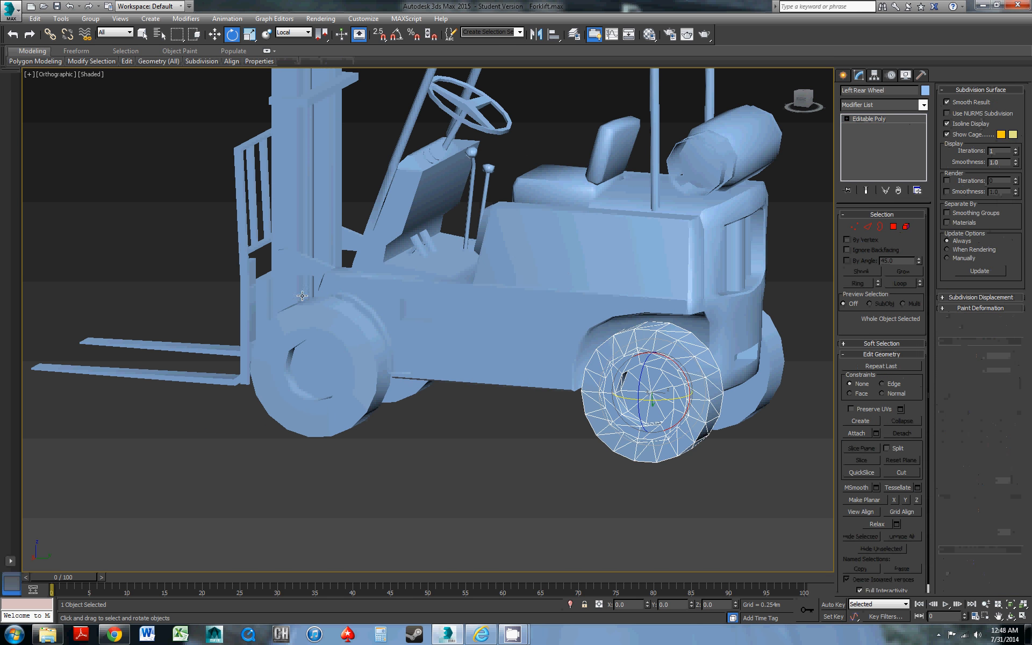
# Select all polygons of the fork to check their material ID
pyautogui.click(152, 375)
pyautogui.moveTo(338, 337); pyautogui.dragTo(384, 362, button='middle')
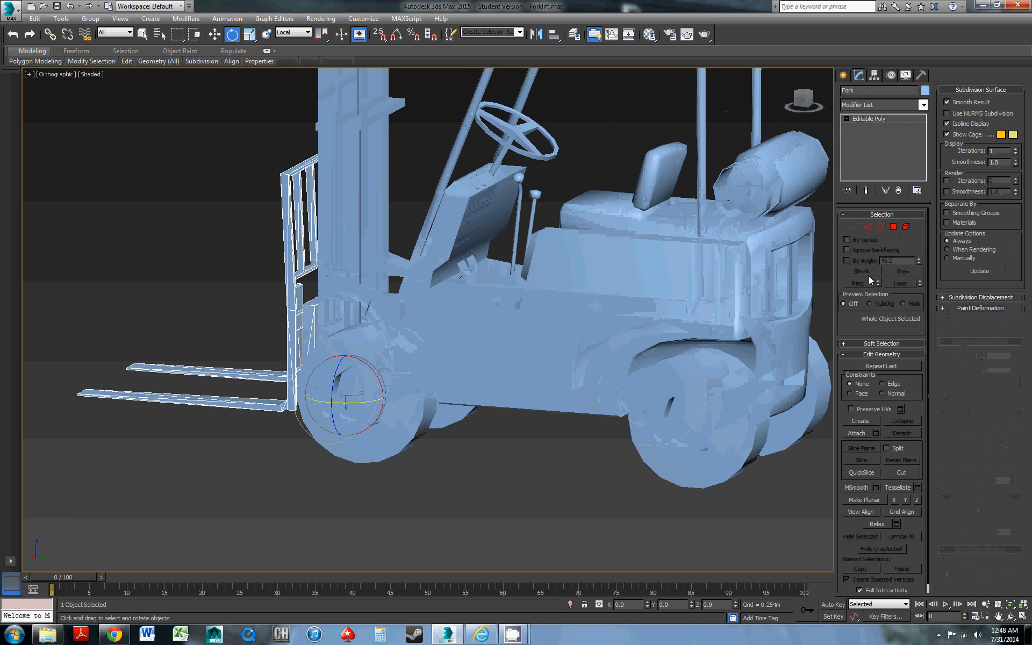
pyautogui.click(893, 226)
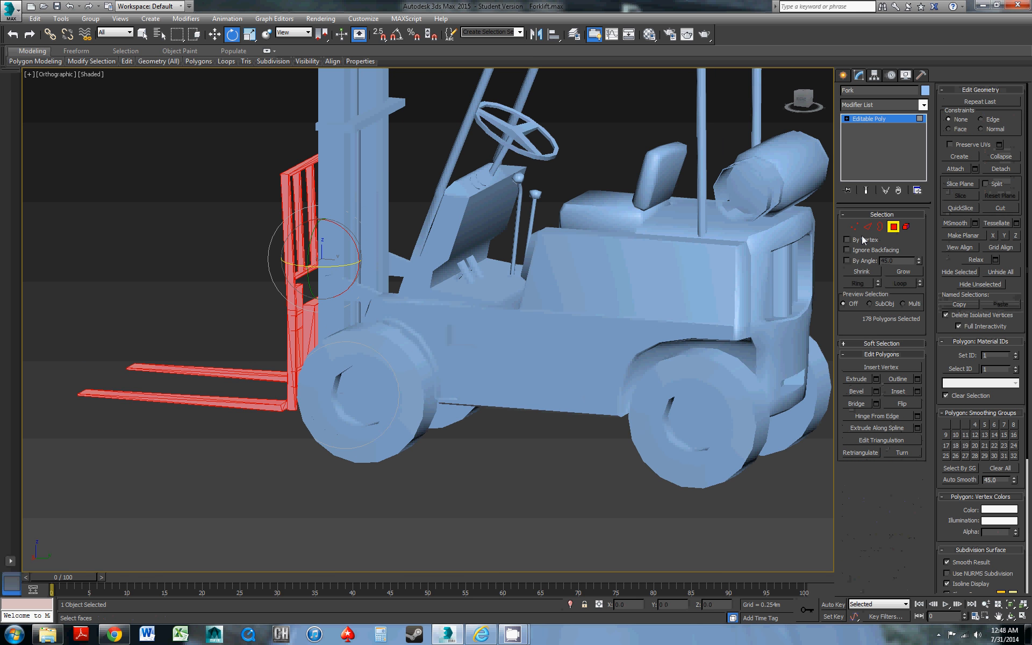
# Examine the mast, overhead guard, mirrors, lights and rear tank from several angles for parts needing their own material
pyautogui.keyDown('alt'); pyautogui.moveTo(514, 257); pyautogui.dragTo(522, 204, button='middle'); pyautogui.keyUp('alt')
pyautogui.scroll(-3, 509, 232)
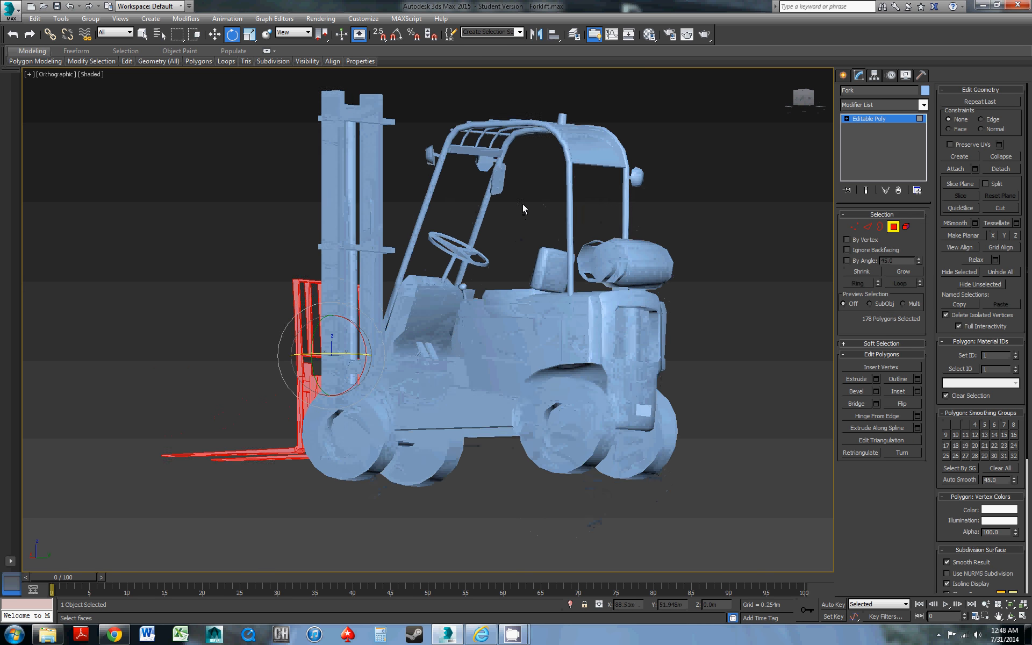
pyautogui.scroll(5, 487, 243)
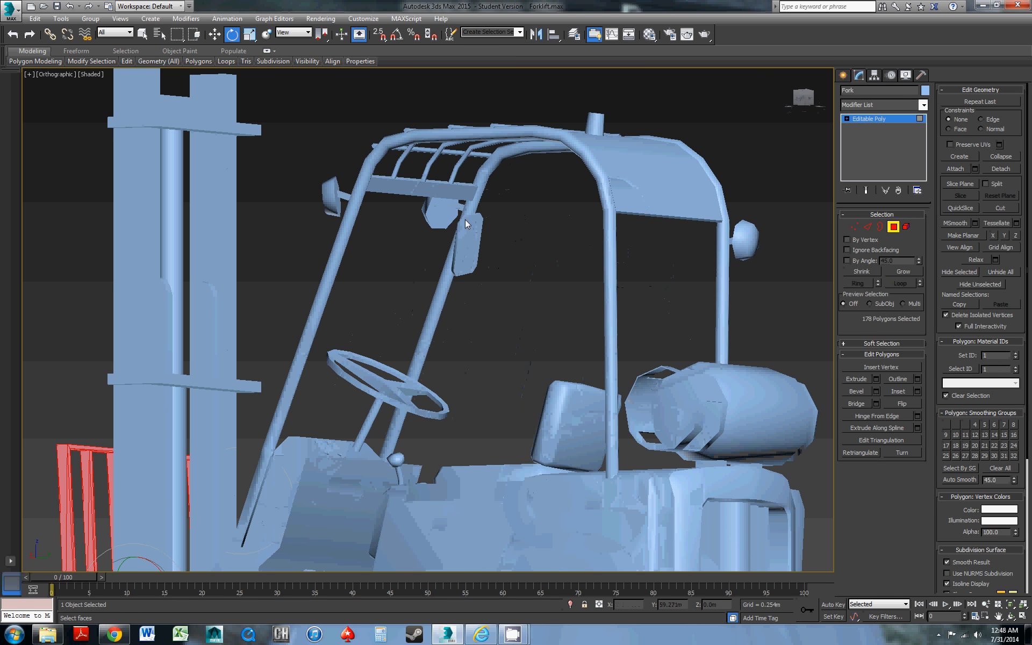
pyautogui.keyDown('alt'); pyautogui.moveTo(465, 219); pyautogui.dragTo(451, 223, button='middle'); pyautogui.keyUp('alt')
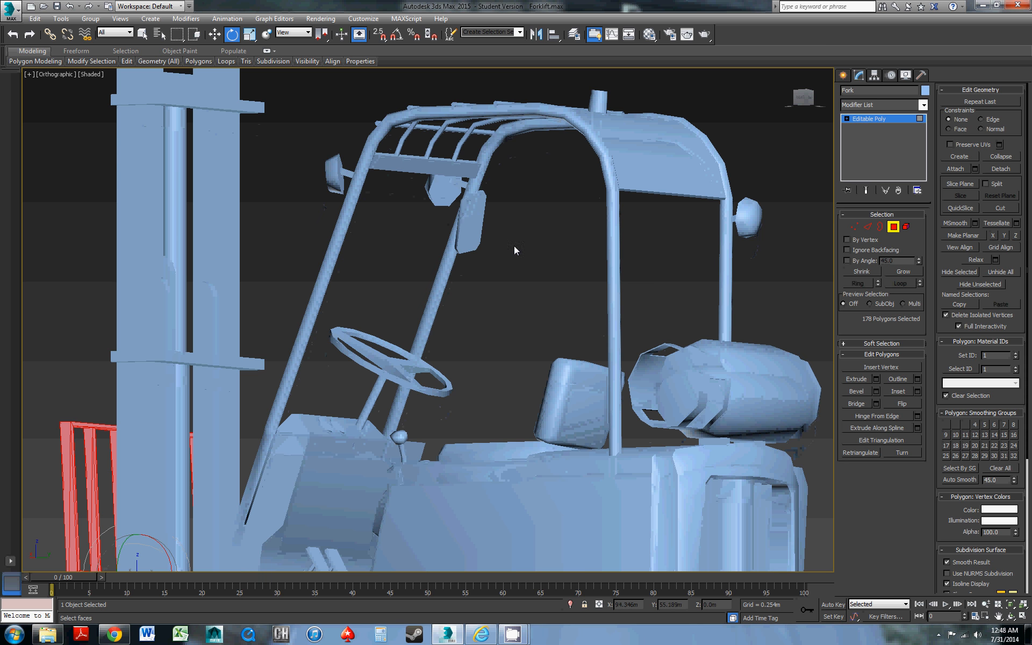
pyautogui.scroll(-2, 594, 222)
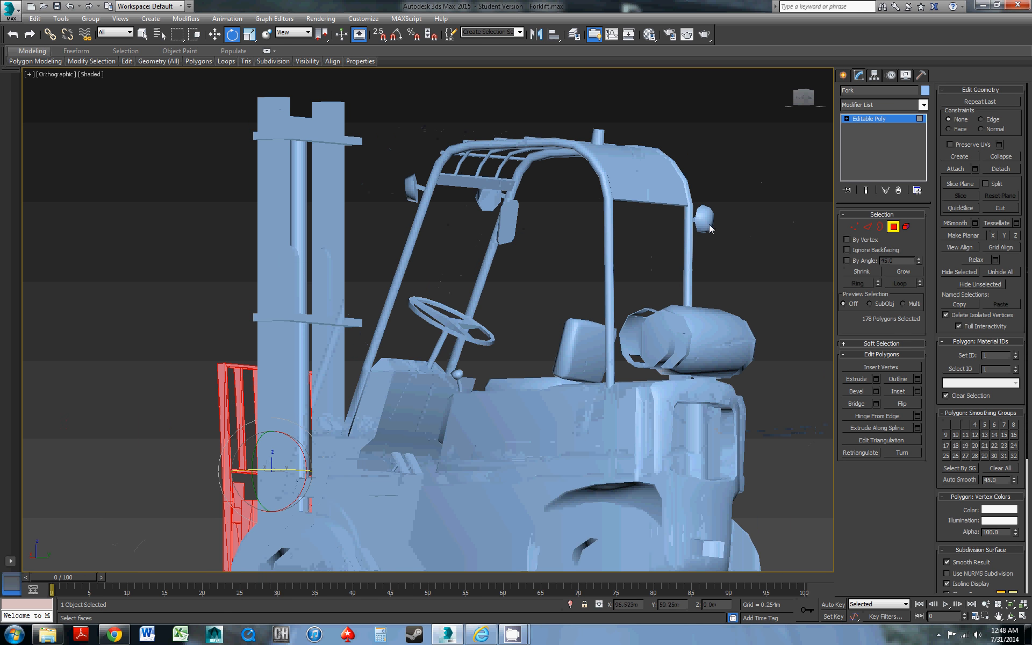
pyautogui.keyDown('alt'); pyautogui.moveTo(427, 212); pyautogui.dragTo(489, 217, button='middle'); pyautogui.keyUp('alt')
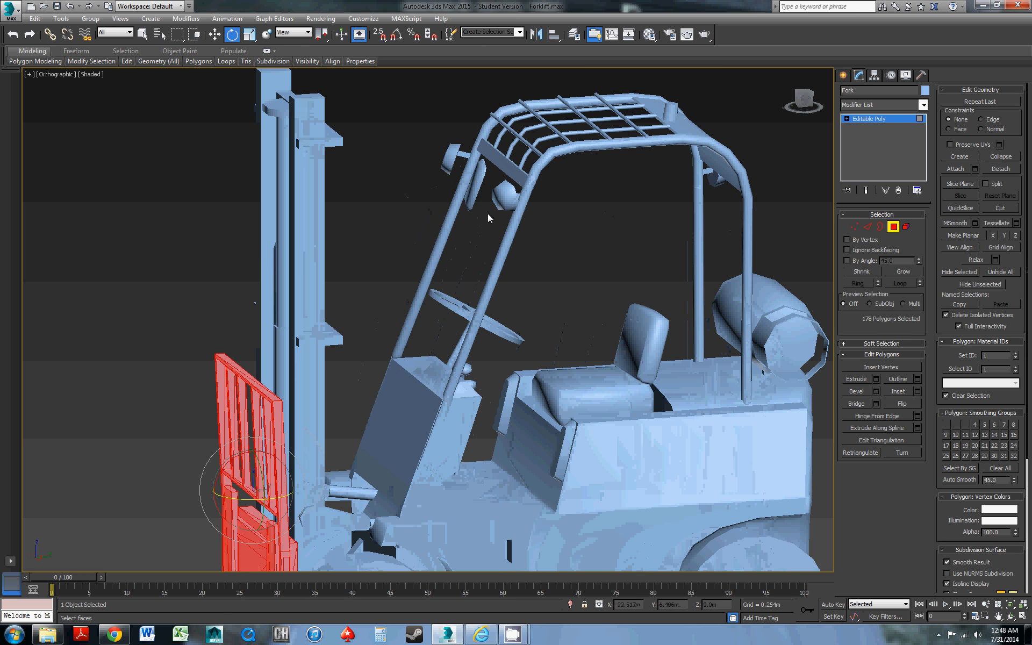
pyautogui.keyDown('alt'); pyautogui.moveTo(558, 265); pyautogui.dragTo(529, 275, button='middle'); pyautogui.keyUp('alt')
pyautogui.scroll(-2, 548, 267)
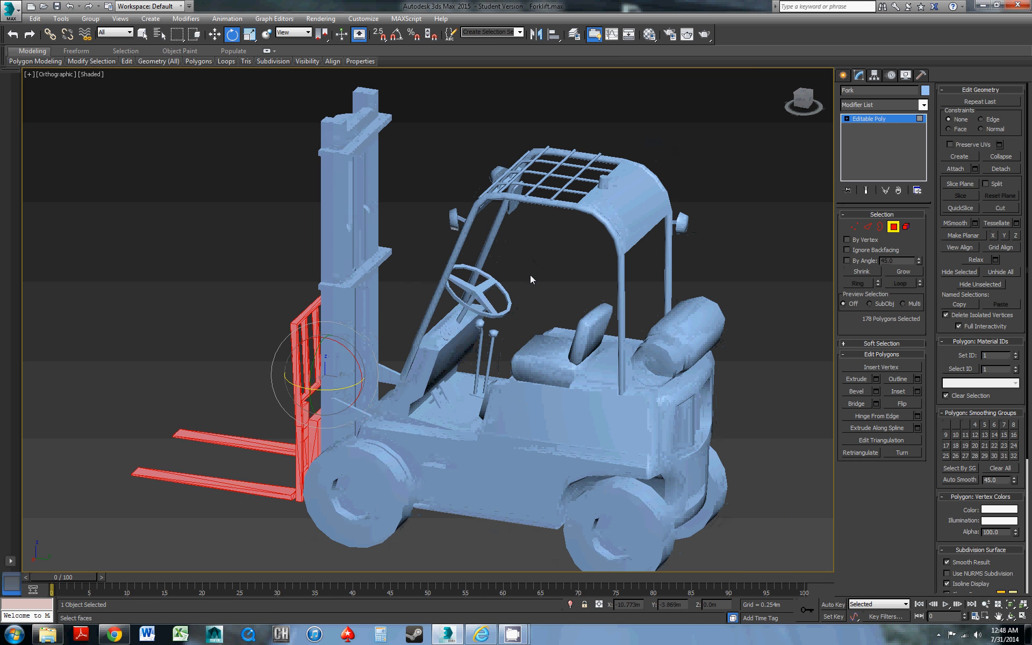
pyautogui.scroll(4, 530, 275)
pyautogui.scroll(-4, 519, 243)
pyautogui.scroll(2, 523, 256)
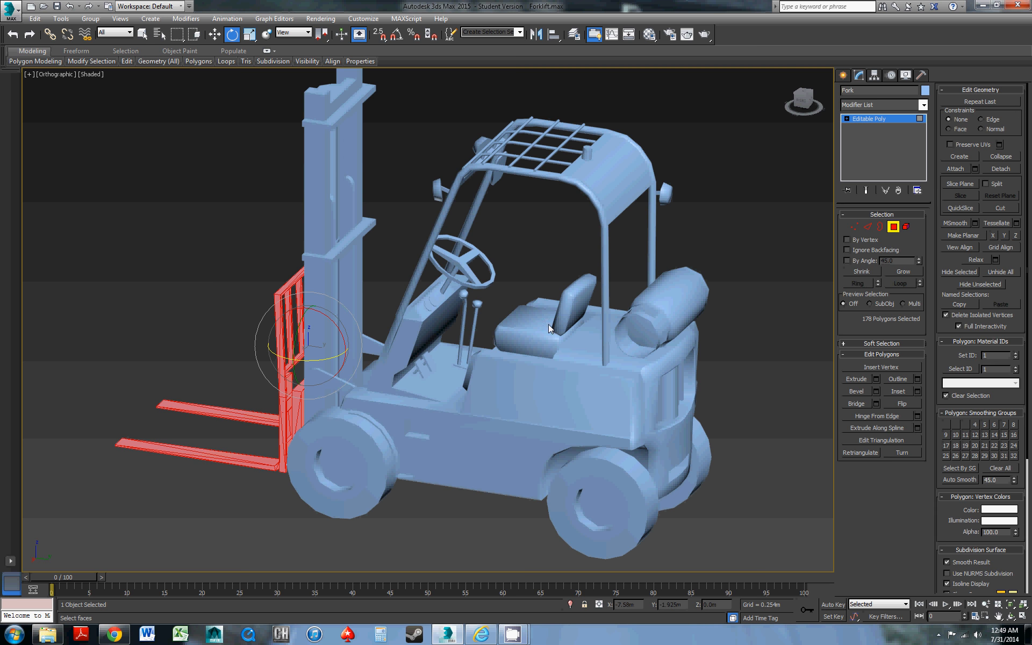
# Set the material ID of the tank element at the rear of the forklift body to 5 and leave element editing
pyautogui.click(887, 118)
pyautogui.click(704, 285)
pyautogui.moveTo(711, 258); pyautogui.dragTo(712, 258, button='middle')
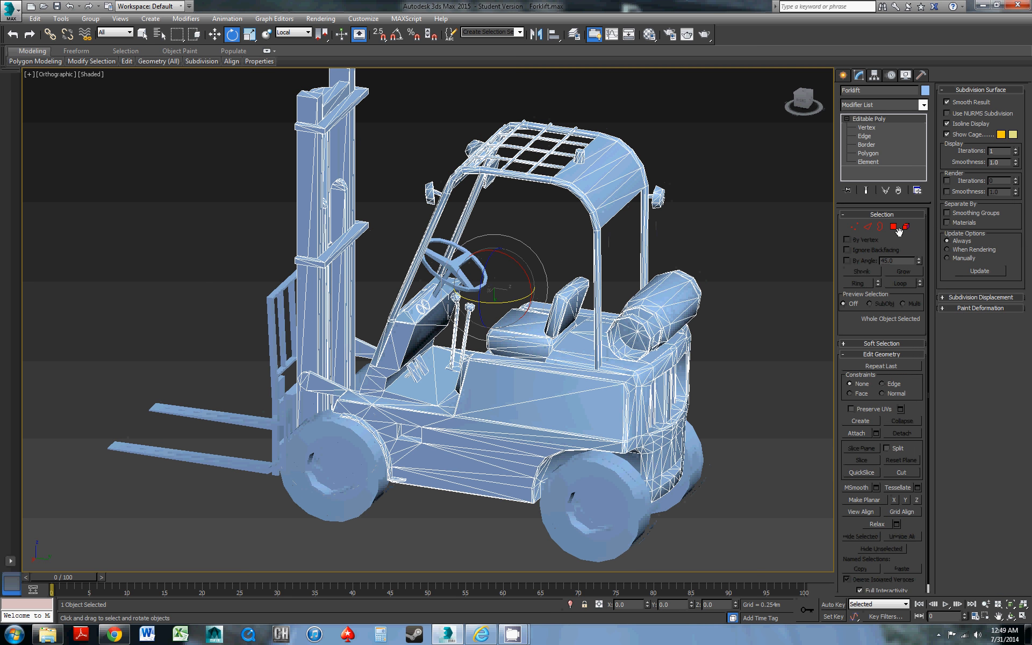
pyautogui.click(905, 227)
pyautogui.click(673, 315)
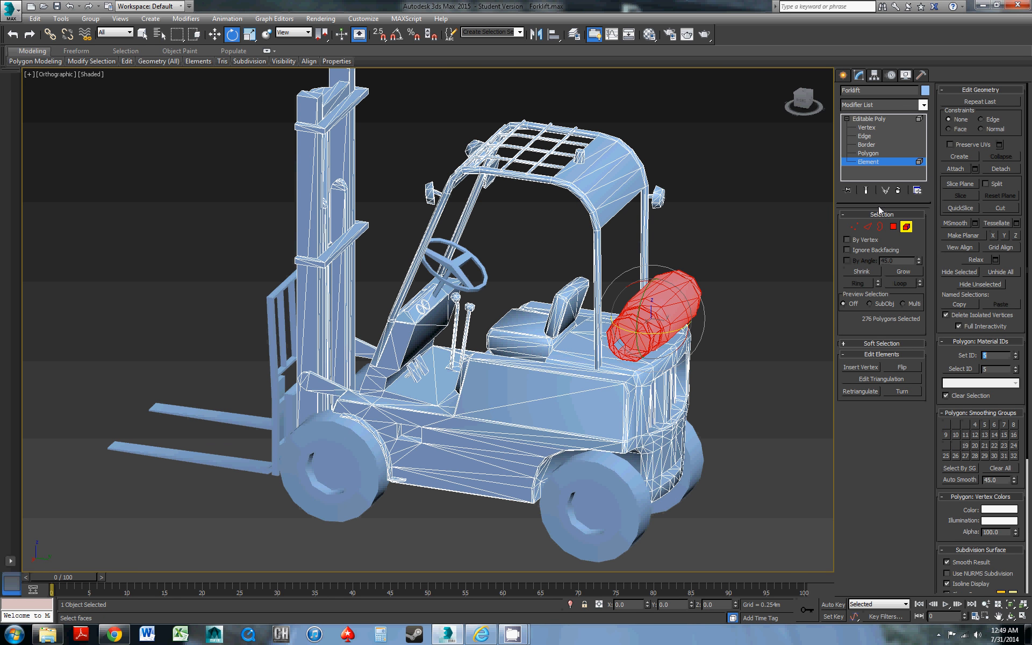
pyautogui.click(880, 119)
# Open the Material Editor and move its window clear of most of the forklift
pyautogui.moveTo(522, 281); pyautogui.dragTo(527, 270, button='middle')
pyautogui.keyDown('alt'); pyautogui.moveTo(599, 284); pyautogui.dragTo(469, 291, button='middle'); pyautogui.keyUp('alt')
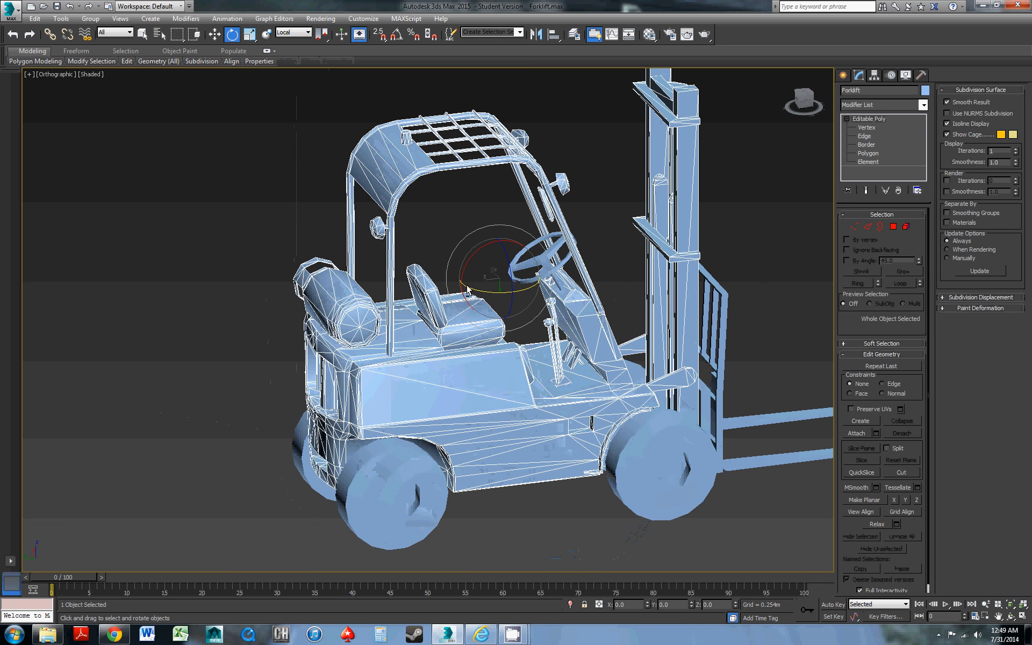
pyautogui.moveTo(551, 295); pyautogui.dragTo(460, 306, button='middle')
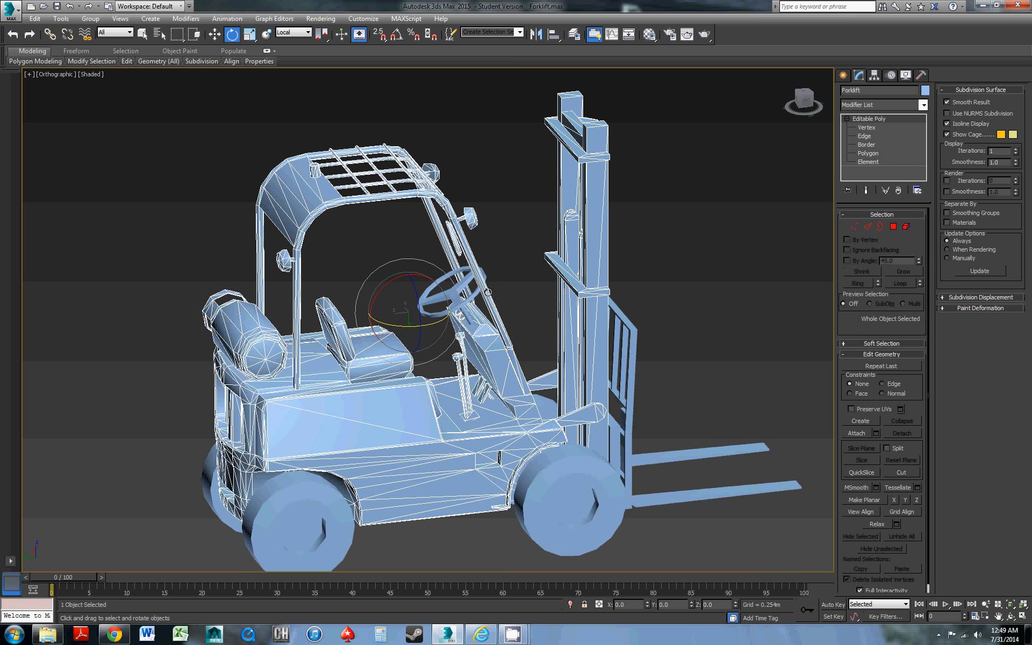
pyautogui.click(648, 33)
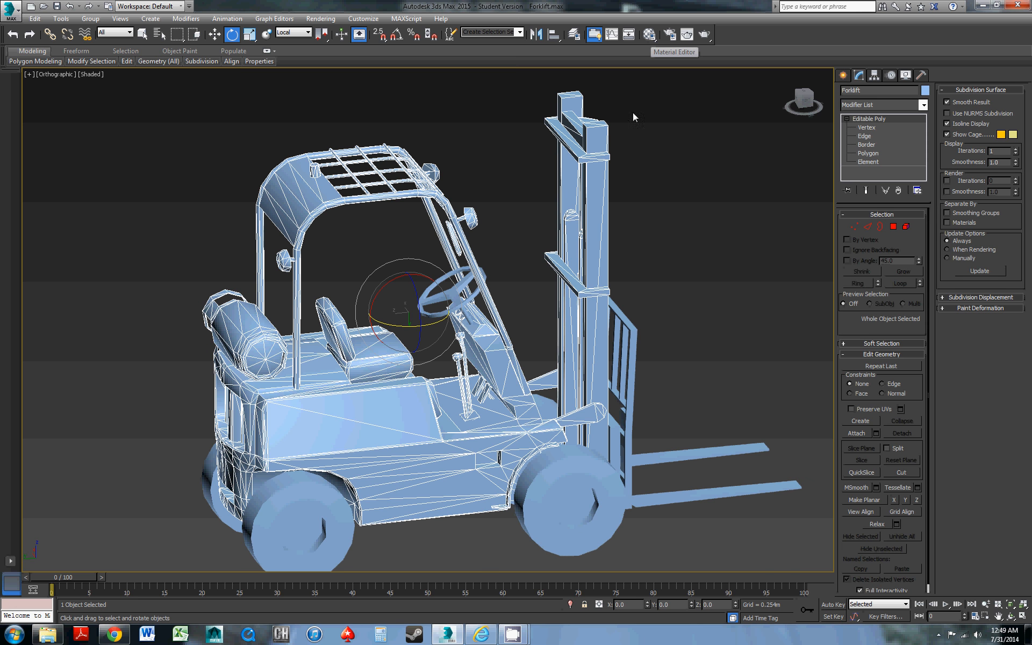
pyautogui.moveTo(208, 121); pyautogui.dragTo(217, 102)
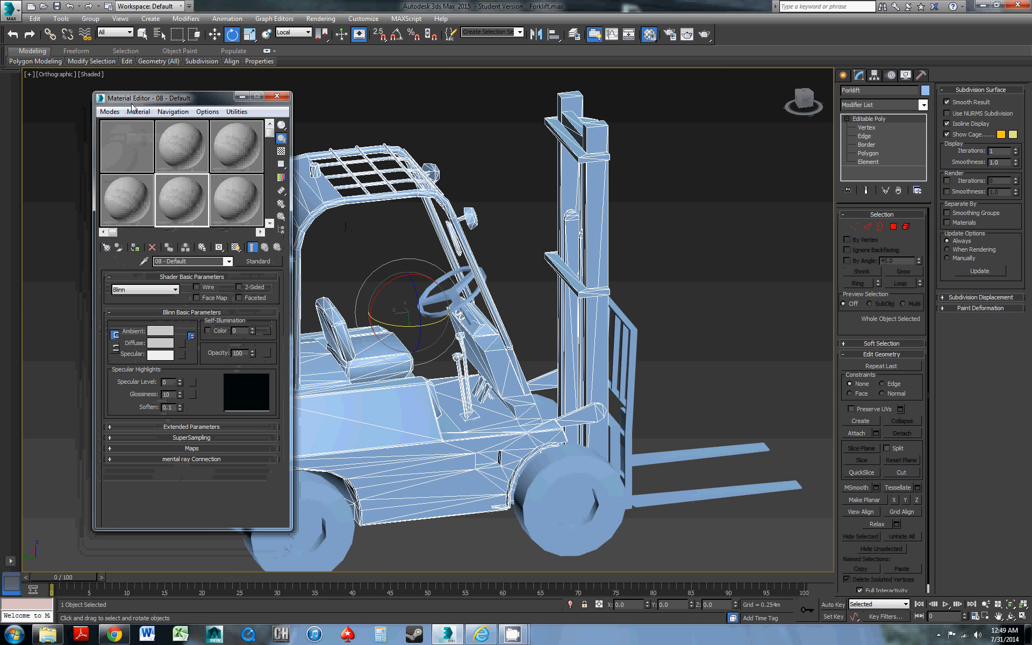
pyautogui.click(109, 111)
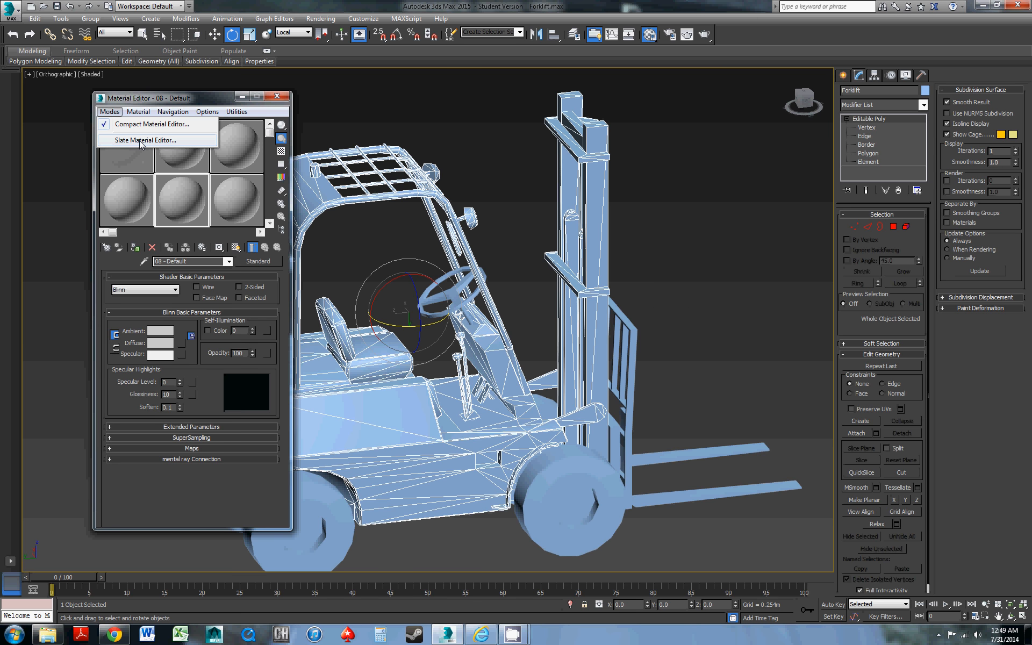
pyautogui.click(157, 97)
pyautogui.moveTo(172, 97); pyautogui.dragTo(164, 91)
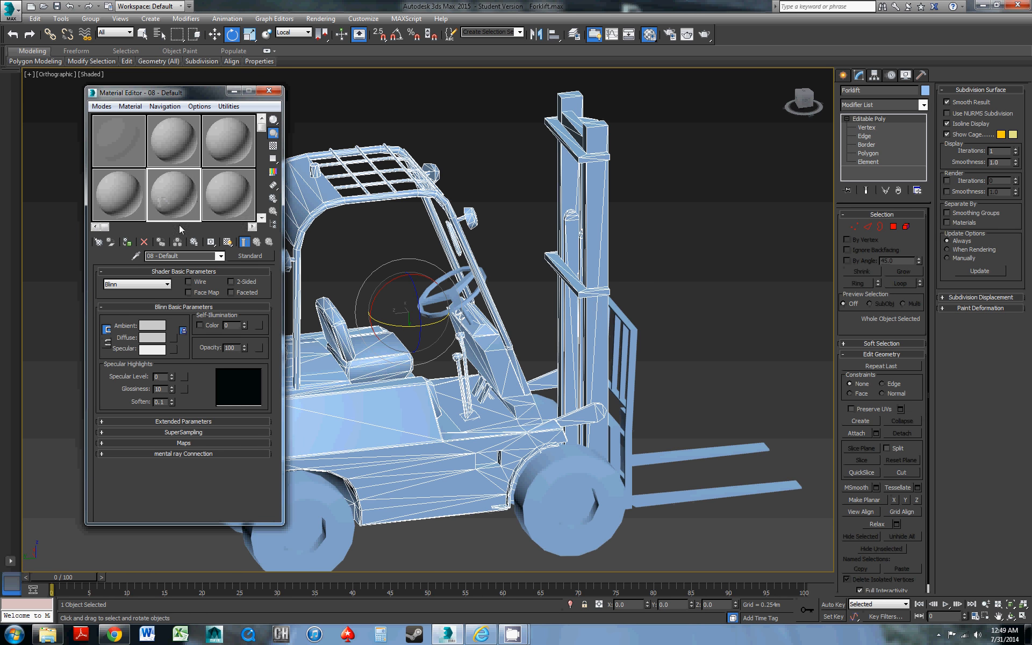
# Change the 08 - Default material to Multi/Sub-Object, discarding the old material, and set its number of materials to 5
pyautogui.click(249, 255)
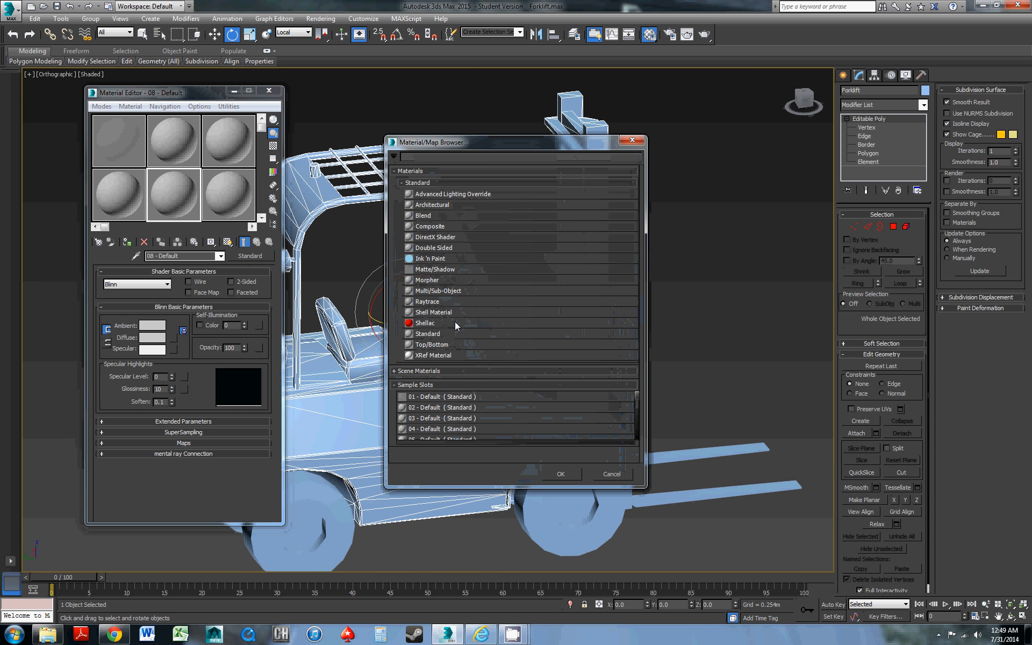
pyautogui.doubleClick(446, 291)
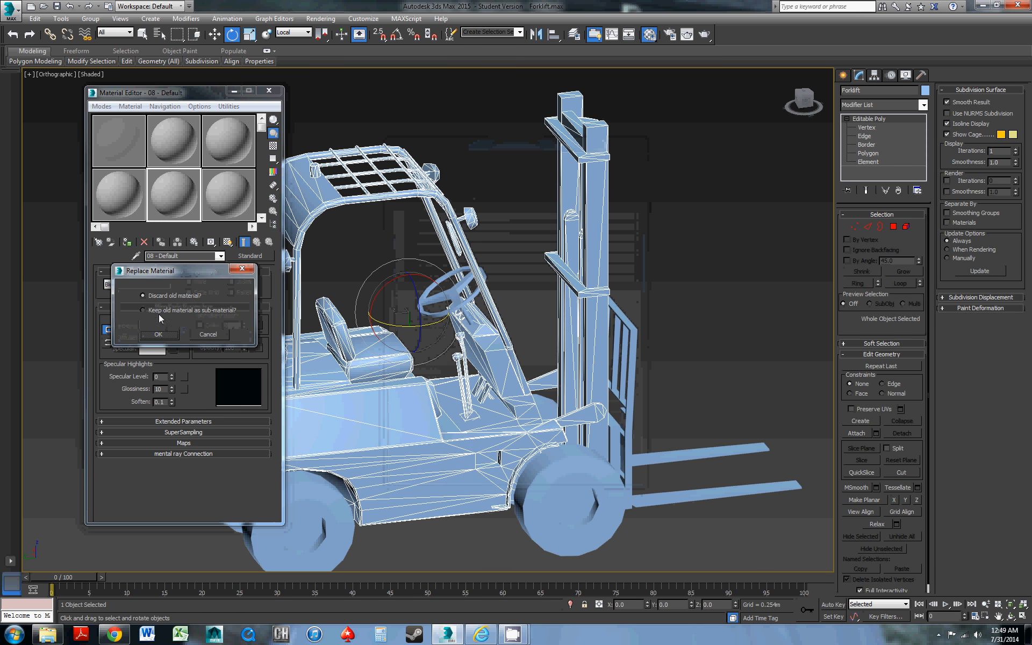
pyautogui.click(159, 332)
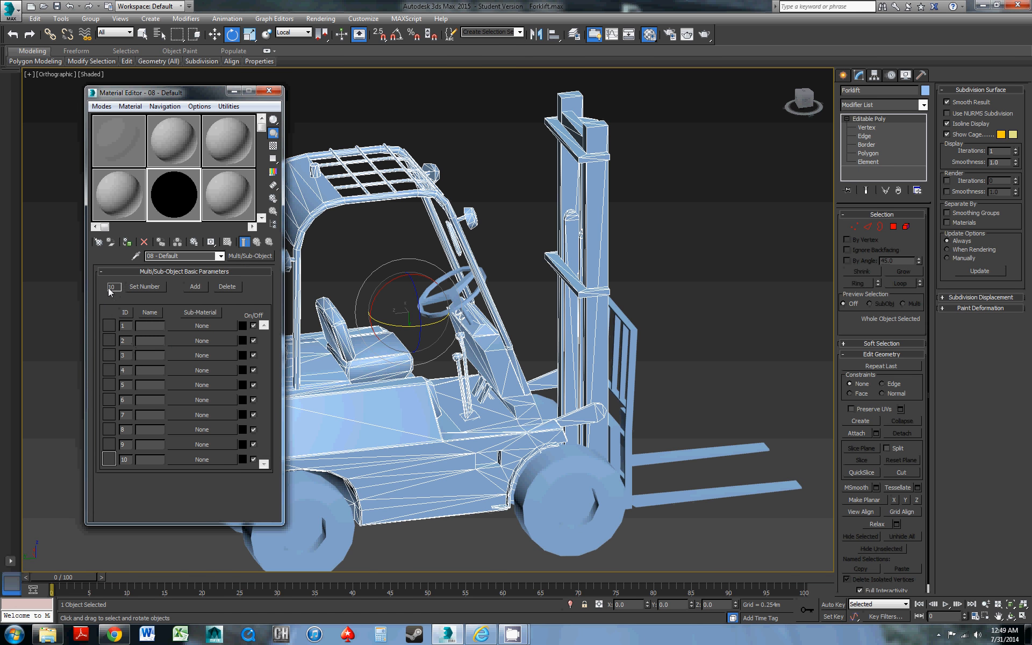
pyautogui.click(141, 288)
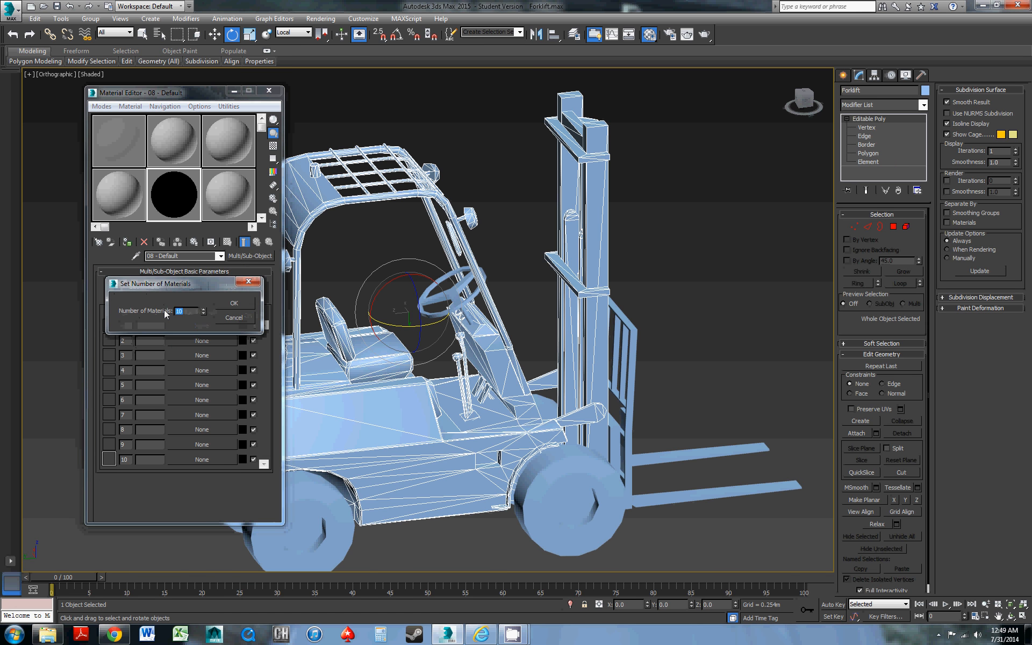
pyautogui.write('5')
pyautogui.click(241, 302)
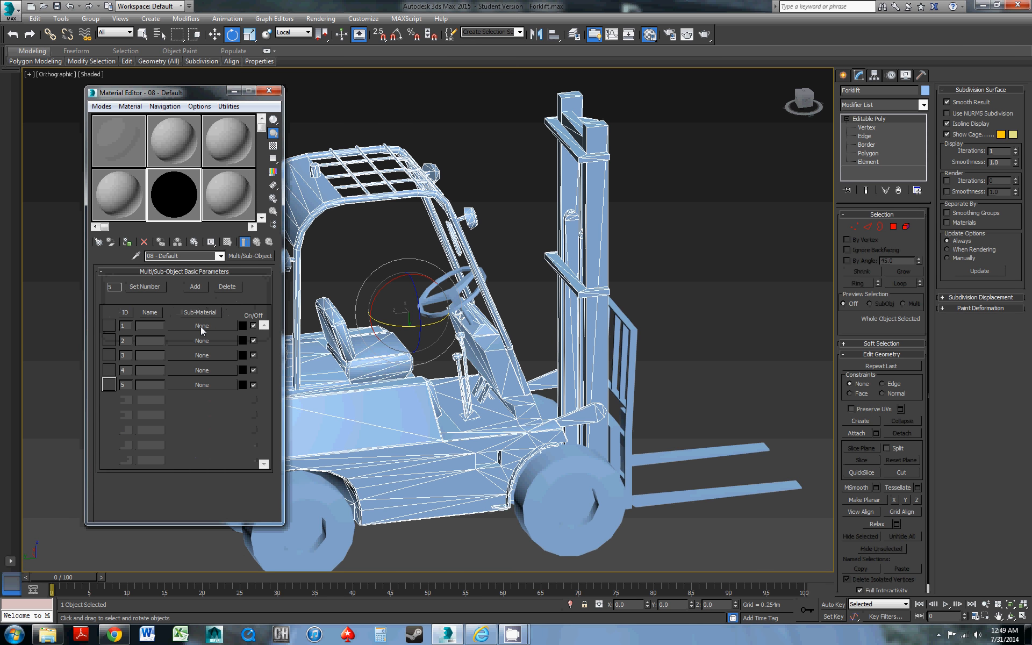
# Assign a Standard material to the sub-material slot with ID 1
pyautogui.click(202, 326)
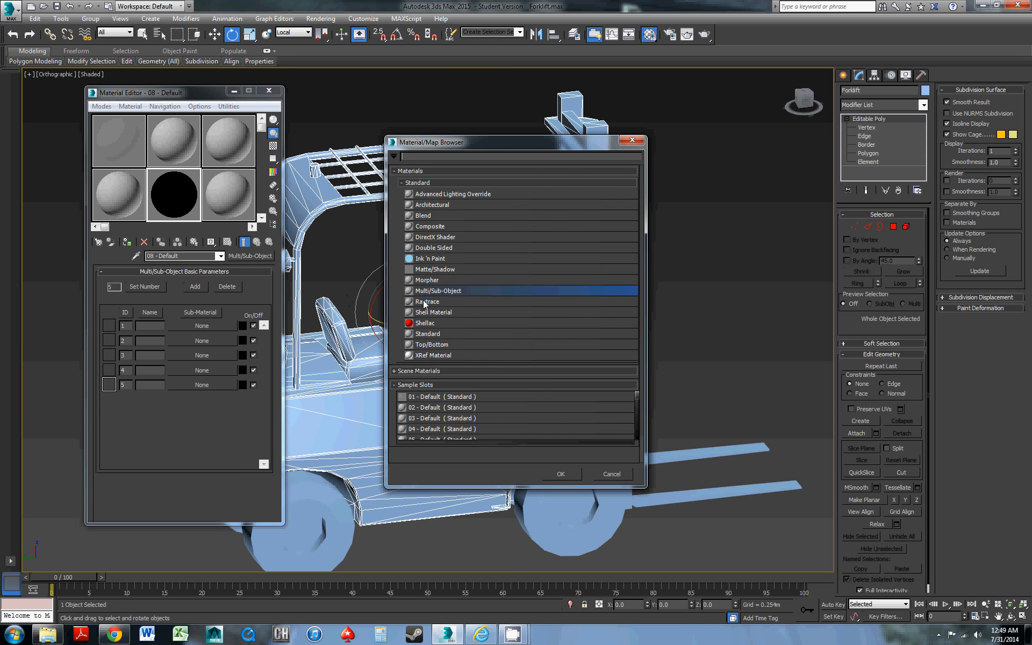
pyautogui.doubleClick(434, 334)
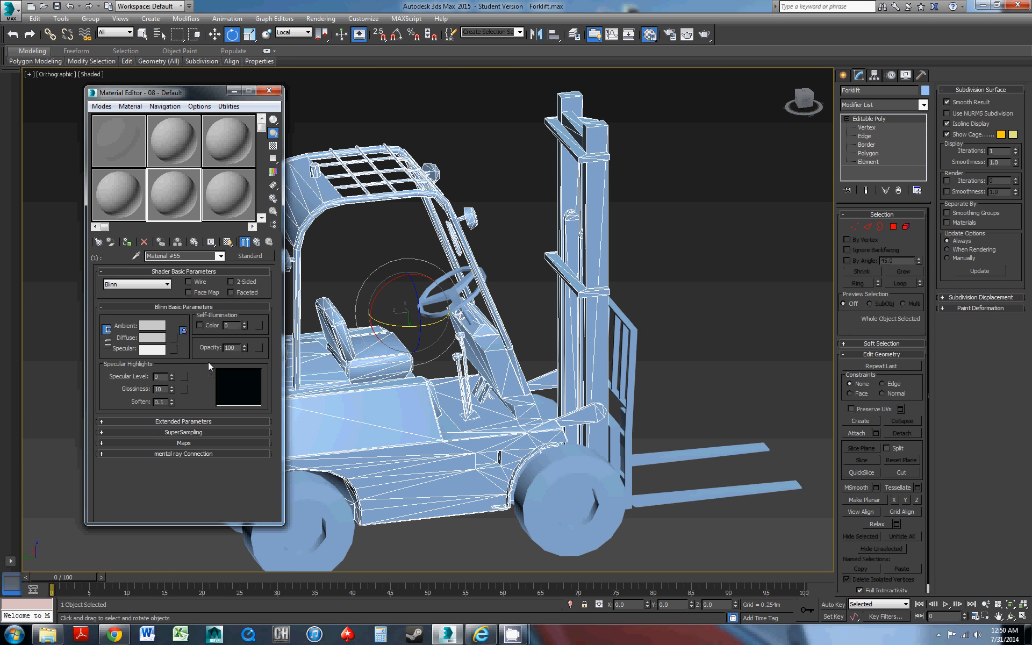
# Enable the Diffuse Color map of the sub-material with ID 1 and load diffuse.psd as its bitmap
pyautogui.click(168, 443)
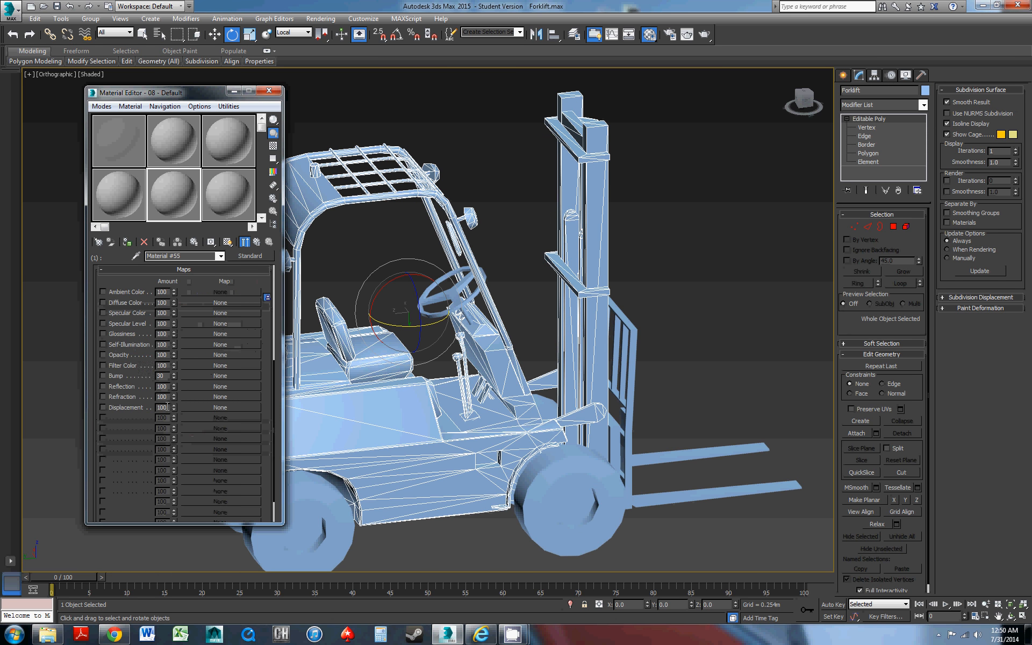
pyautogui.click(120, 304)
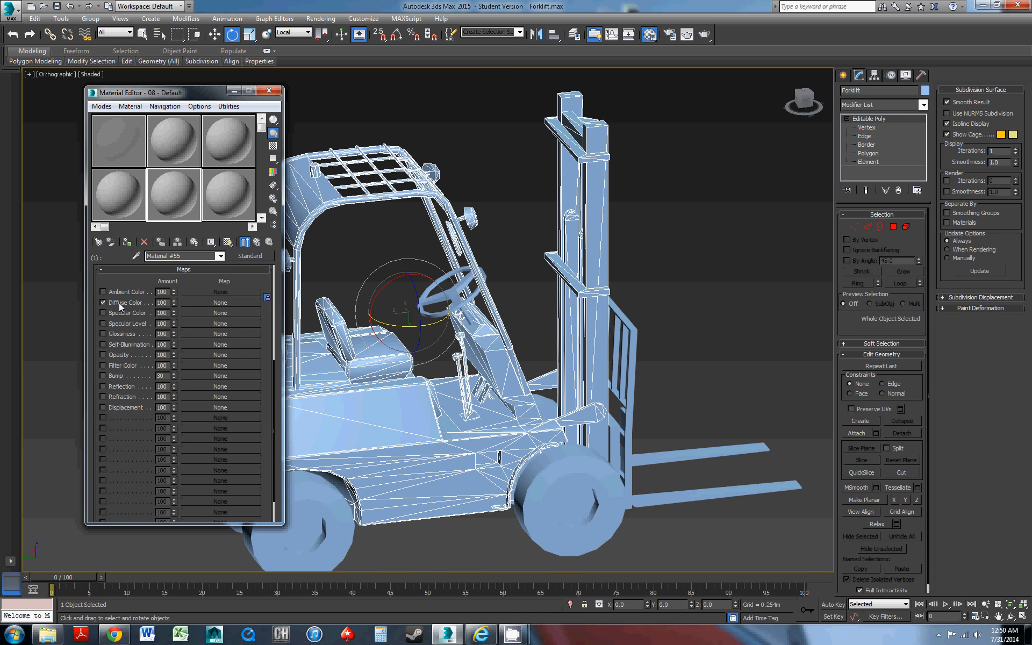
pyautogui.click(218, 305)
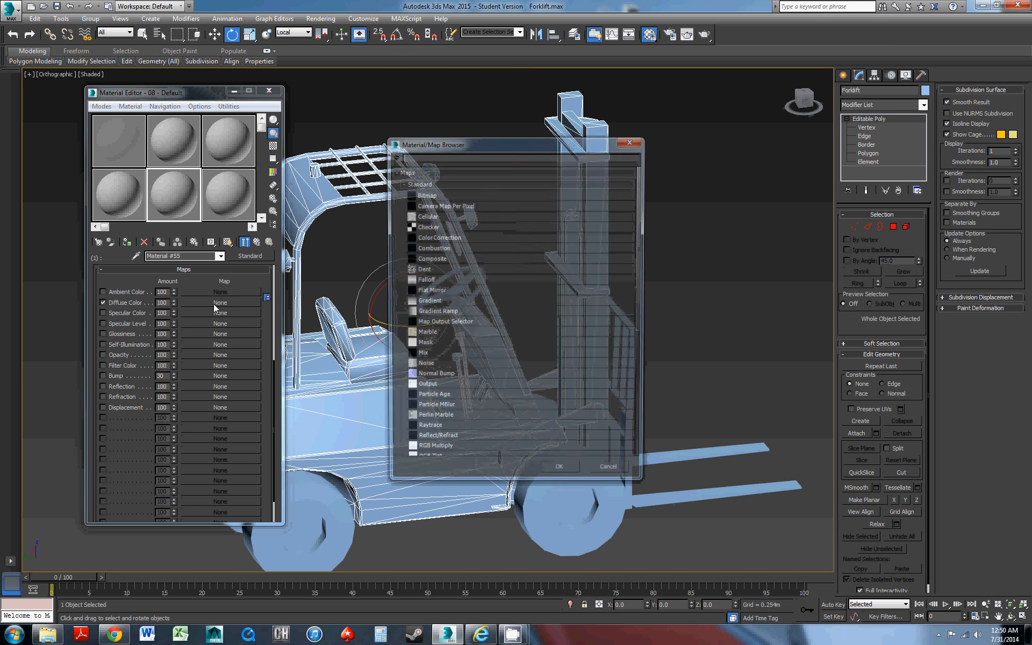
pyautogui.doubleClick(439, 194)
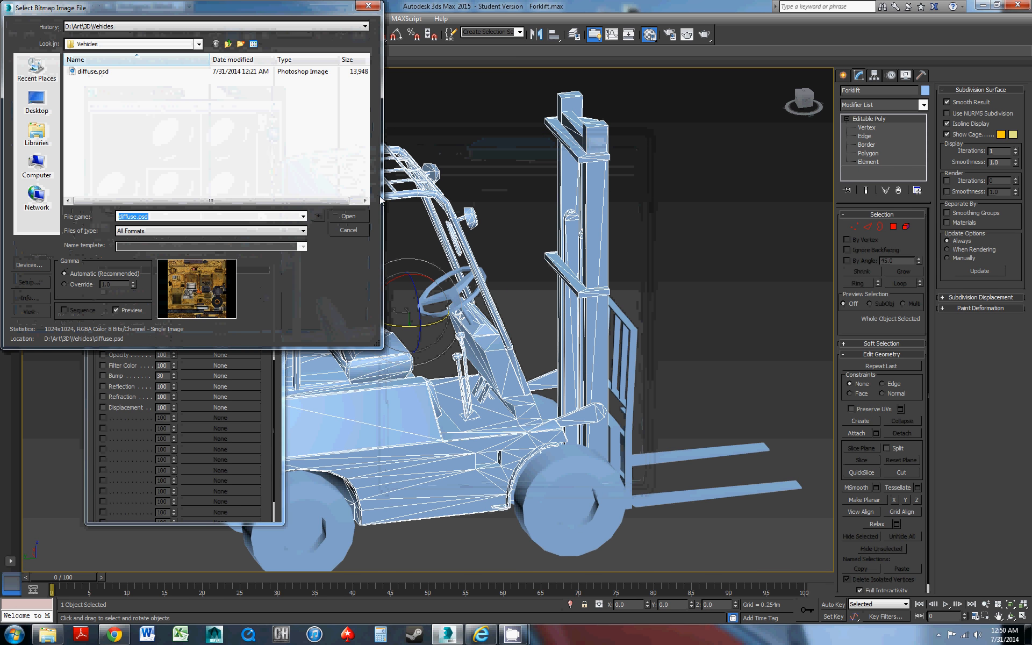
pyautogui.click(96, 74)
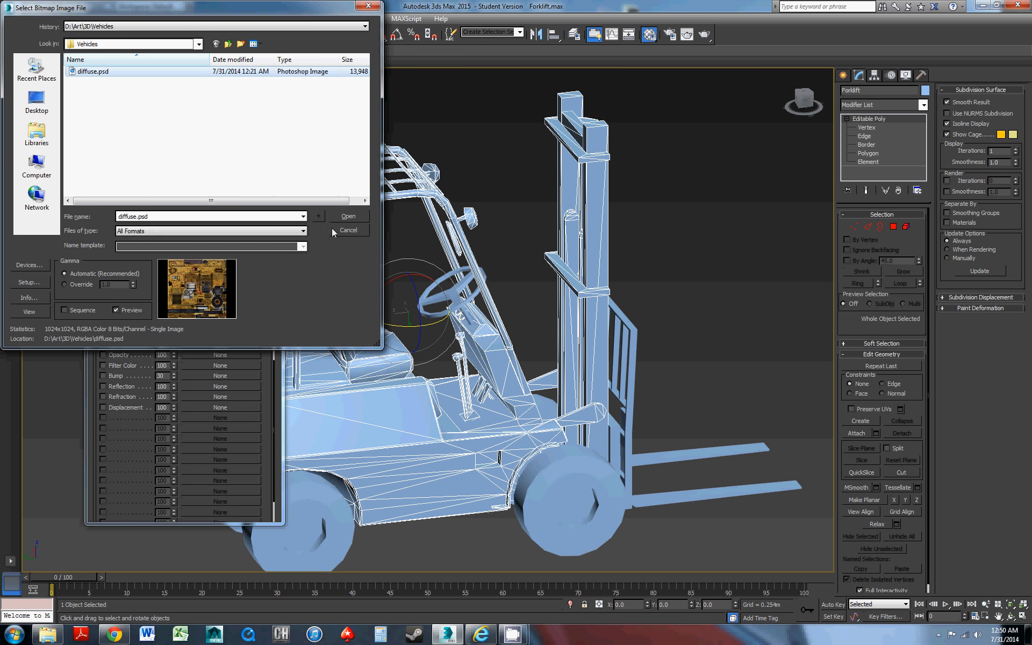
pyautogui.click(347, 217)
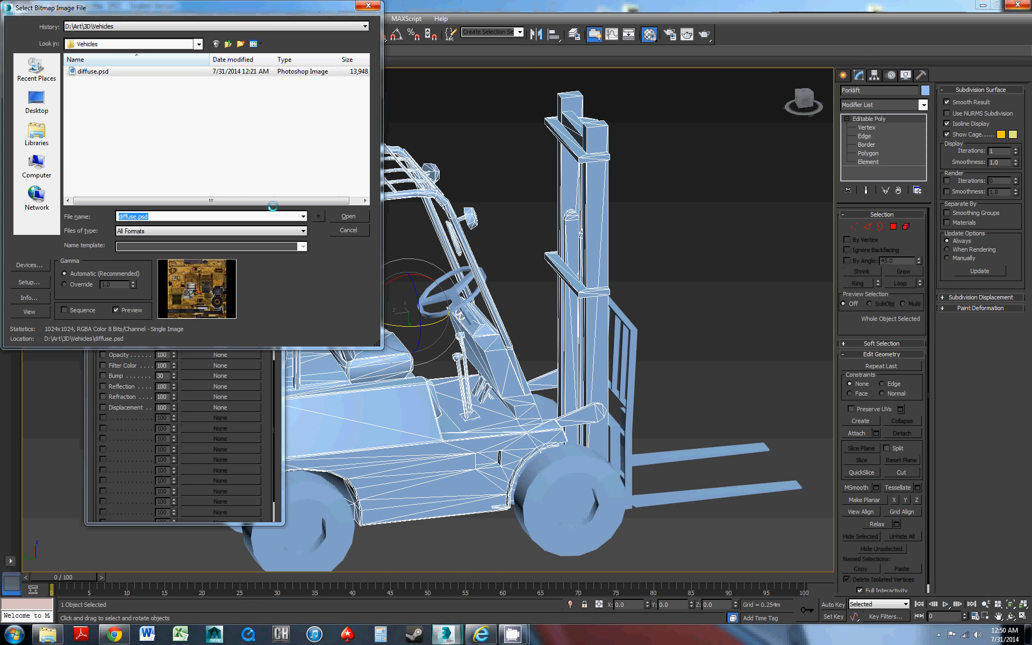
pyautogui.click(156, 263)
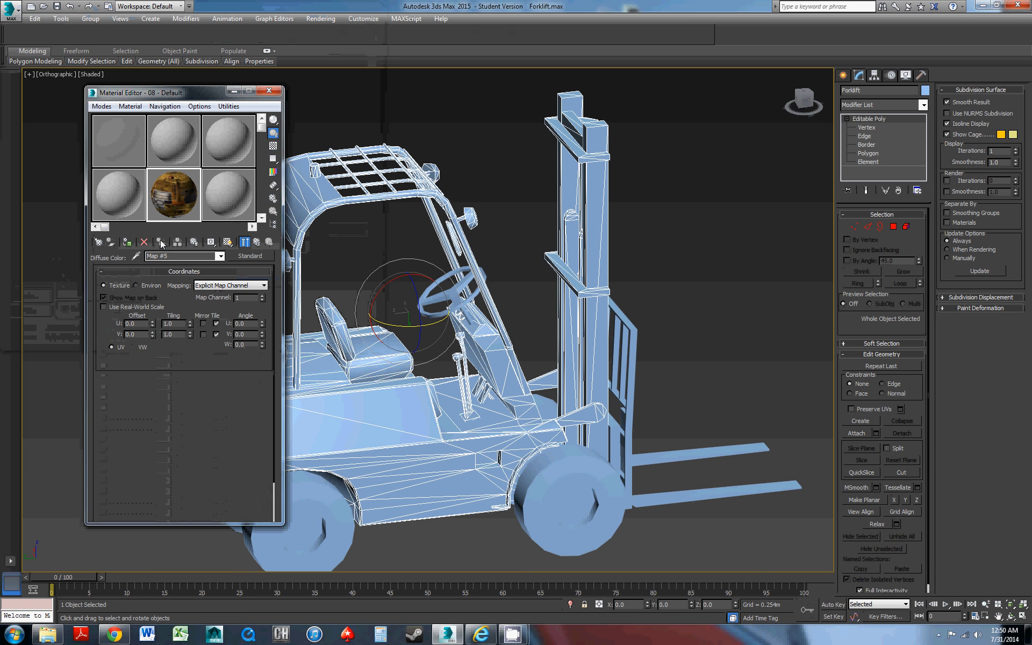
# Return to the Multi/Sub-Object level of the 08 - Default material and assign it to the selected forklift body
pyautogui.moveTo(405, 224); pyautogui.dragTo(475, 214, button='middle')
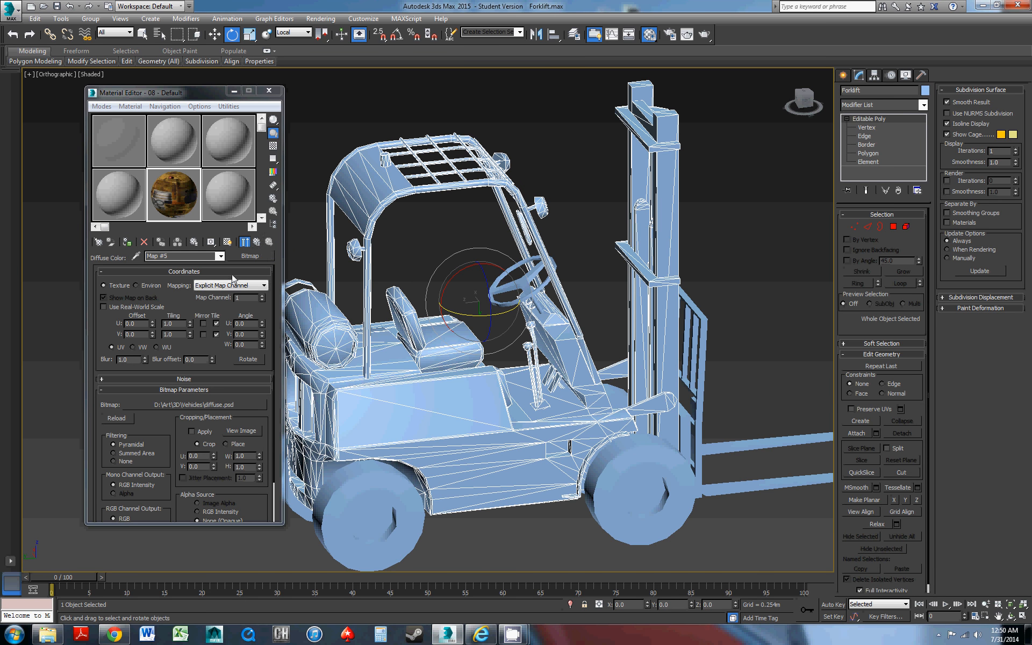
pyautogui.click(258, 242)
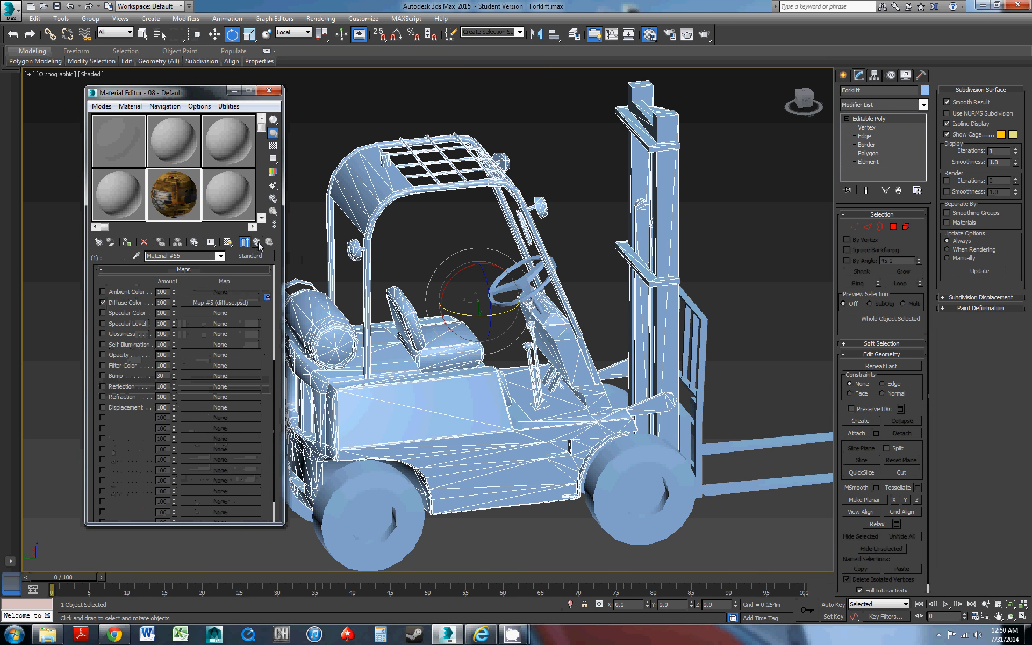
pyautogui.click(257, 243)
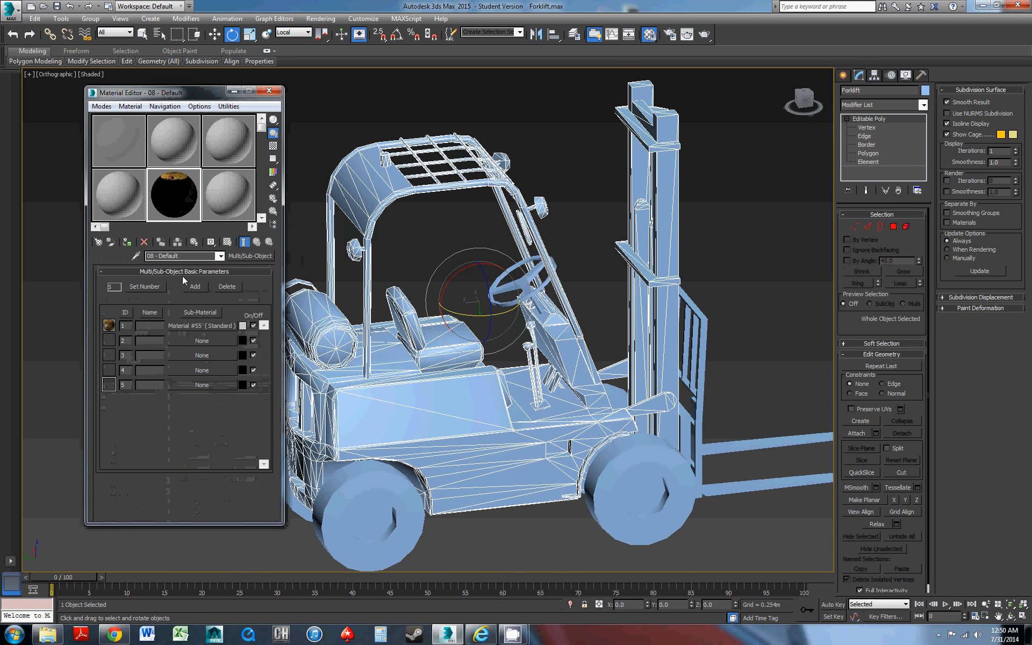
pyautogui.click(126, 241)
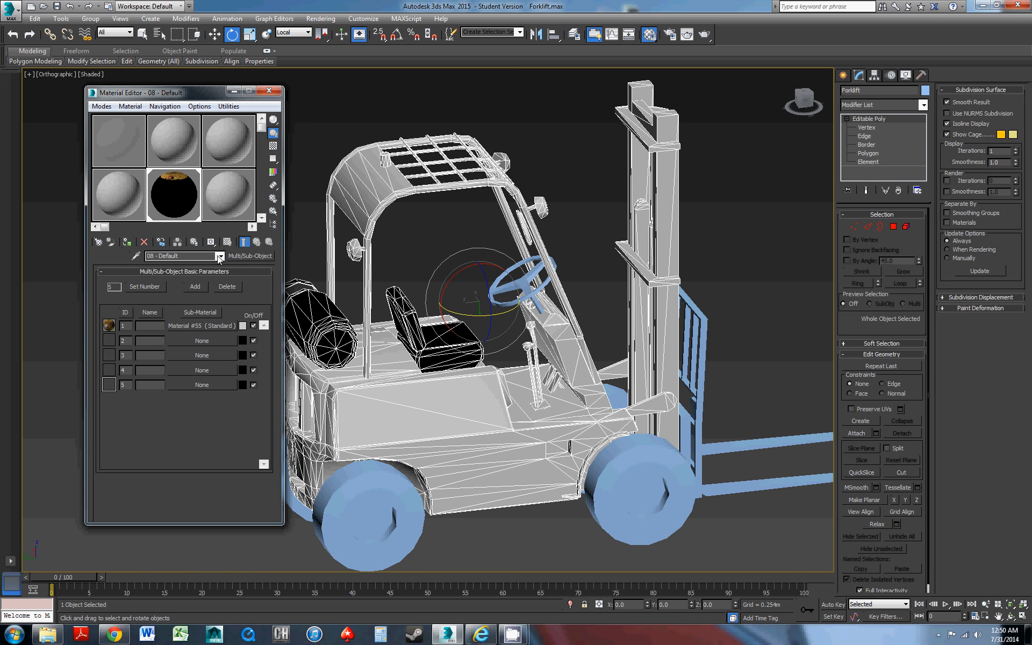
# Display the texture of the sub-material with ID 1 in the viewport and return to the parent material
pyautogui.click(185, 325)
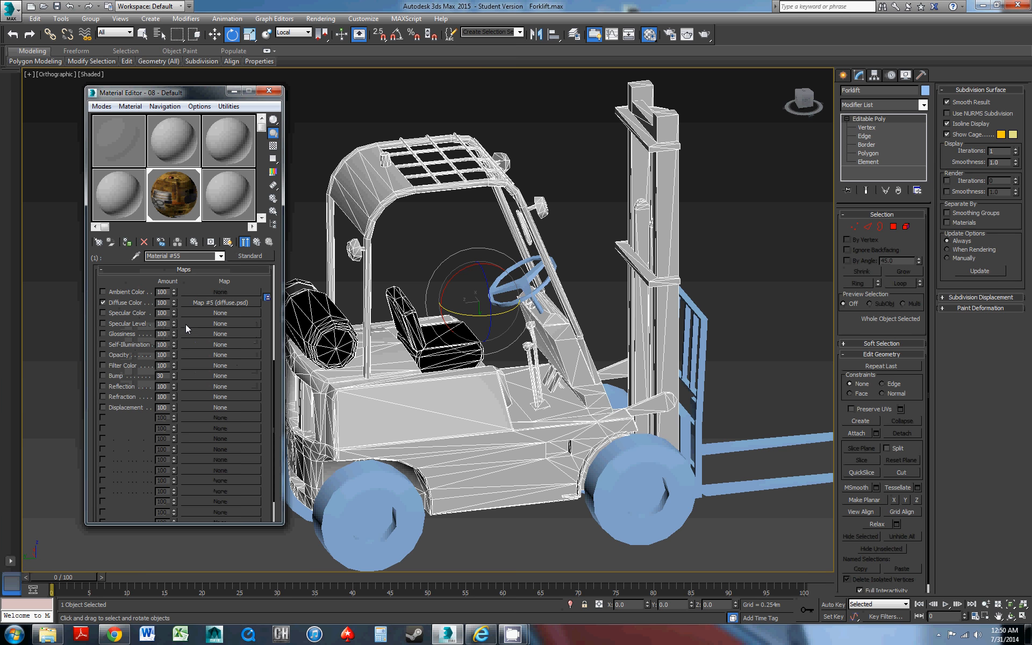
pyautogui.click(228, 243)
pyautogui.moveTo(422, 417); pyautogui.dragTo(449, 395, button='middle')
pyautogui.click(508, 514)
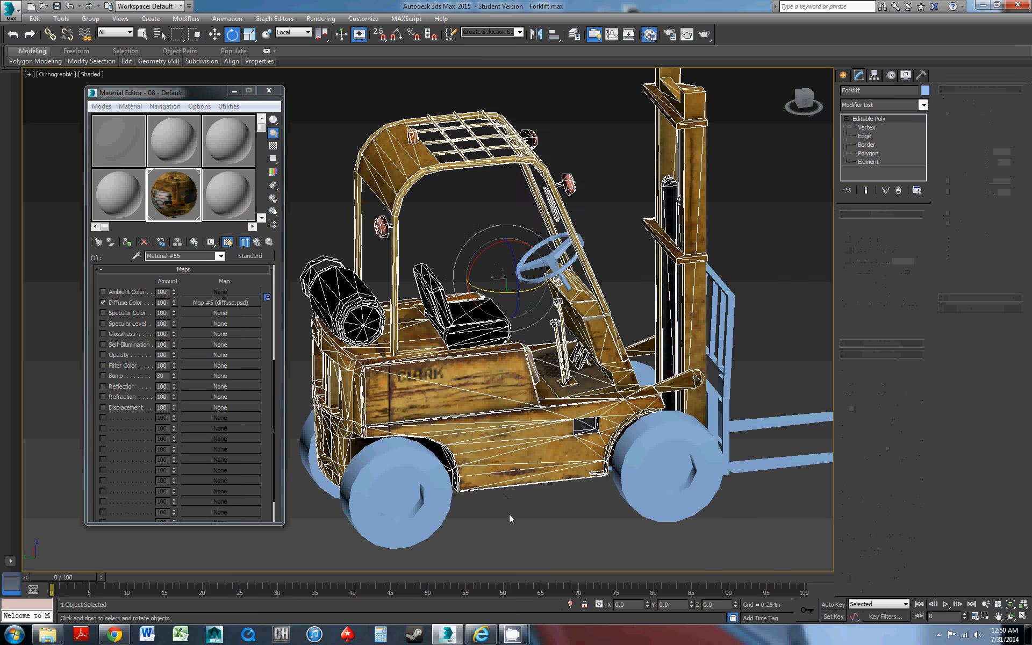
pyautogui.click(450, 436)
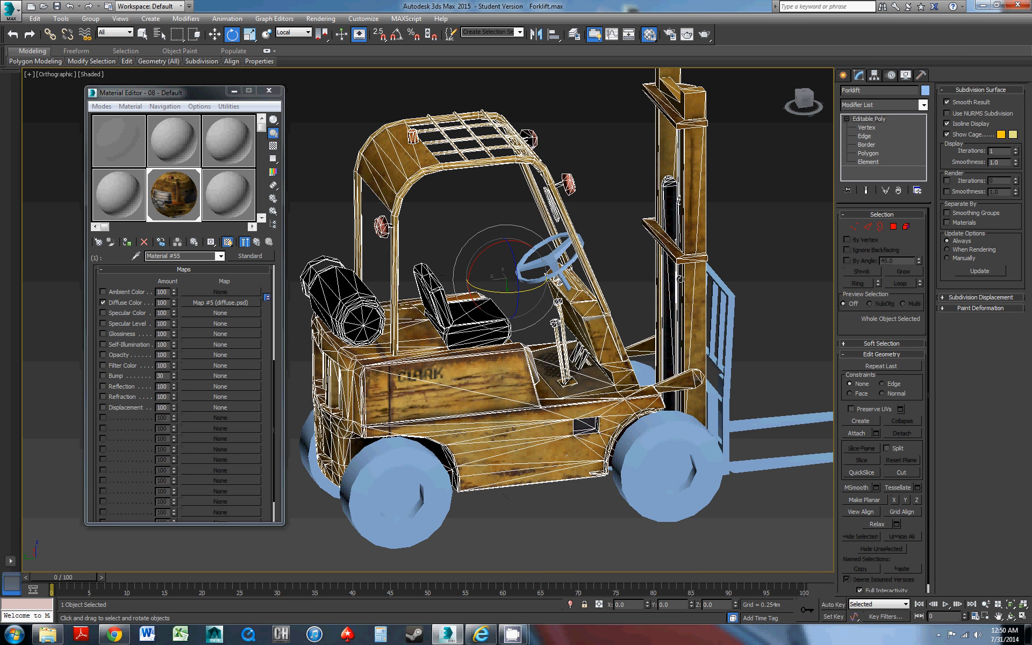
pyautogui.click(257, 243)
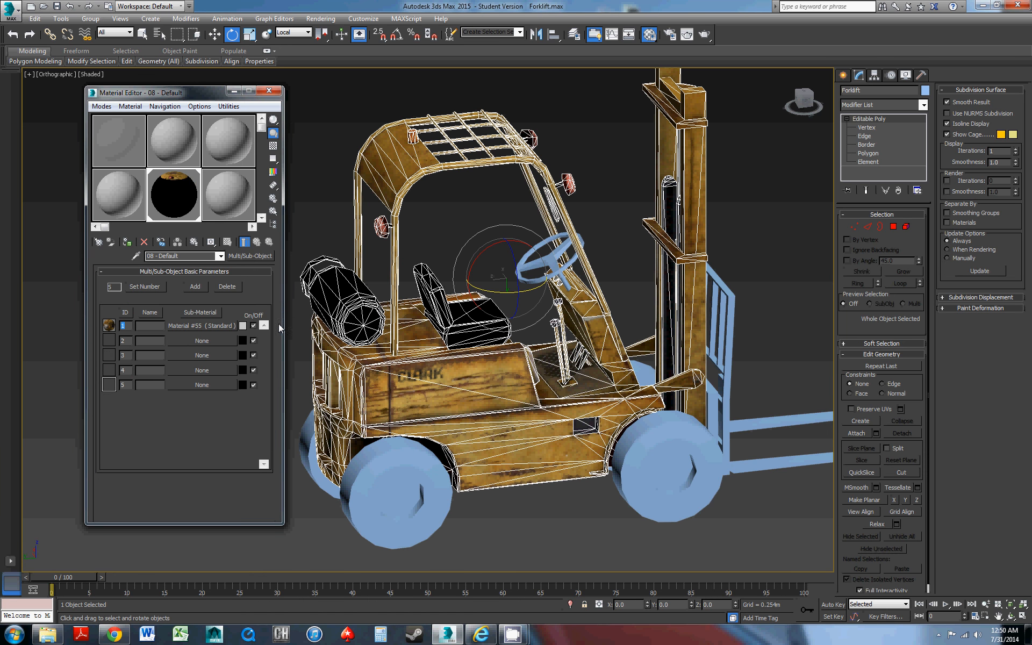
# Select the front wheels instead of the body and examine the forklift's textured body and seat area up close
pyautogui.keyDown('alt'); pyautogui.moveTo(402, 372); pyautogui.dragTo(441, 367, button='middle'); pyautogui.keyUp('alt')
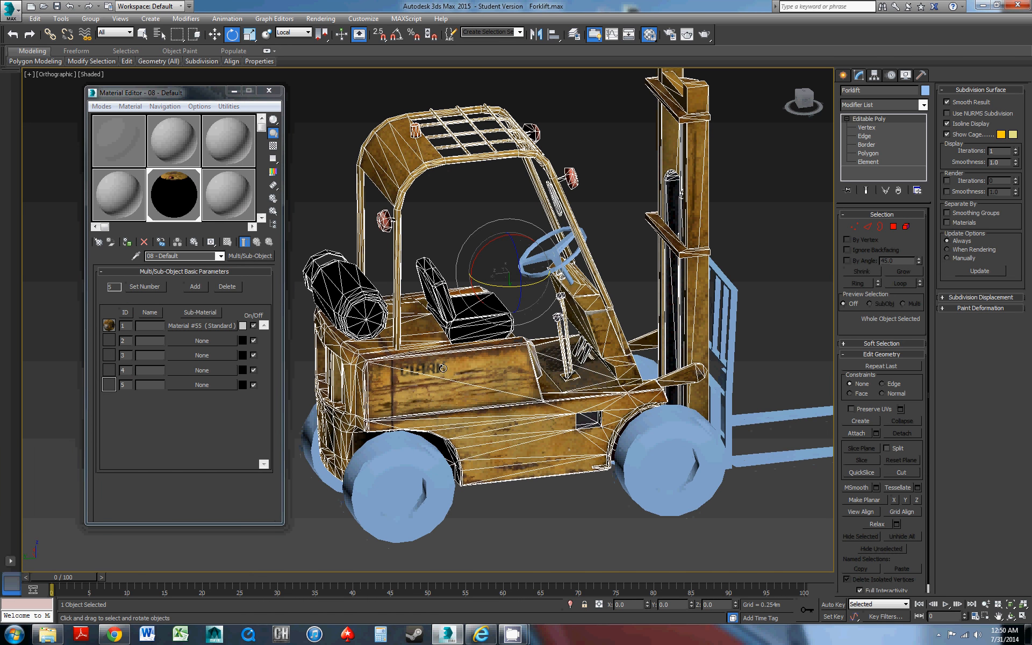
pyautogui.click(640, 451)
pyautogui.keyDown('alt'); pyautogui.moveTo(637, 446); pyautogui.dragTo(505, 385, button='middle'); pyautogui.keyUp('alt')
pyautogui.moveTo(505, 385); pyautogui.dragTo(548, 409, button='middle')
pyautogui.scroll(3, 503, 419)
pyautogui.scroll(-3, 537, 400)
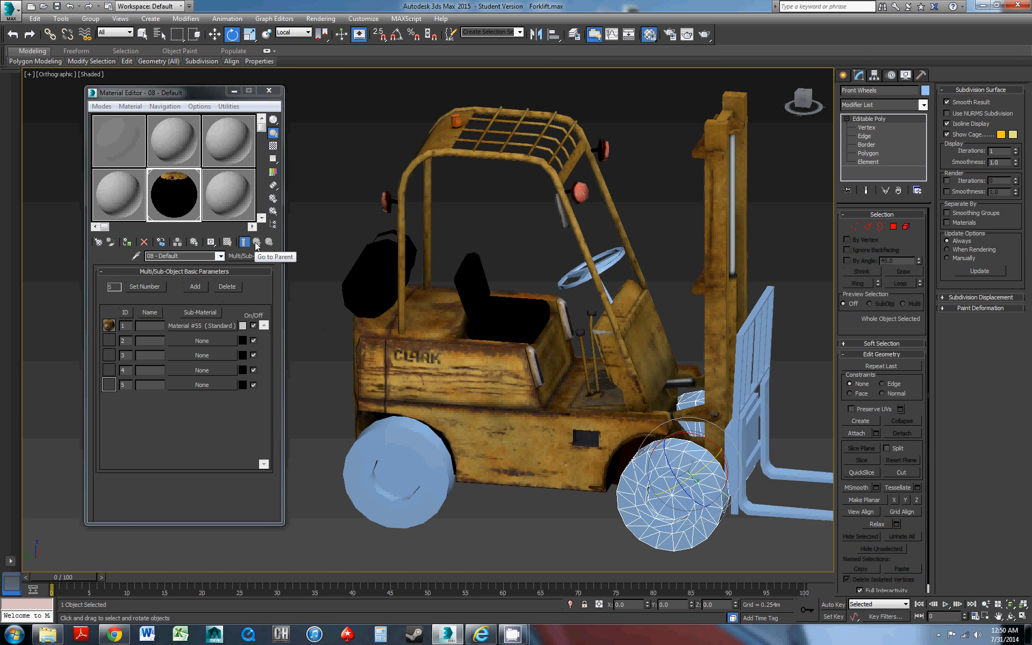
pyautogui.keyDown('alt'); pyautogui.moveTo(523, 314); pyautogui.dragTo(516, 309, button='middle'); pyautogui.keyUp('alt')
pyautogui.scroll(3, 516, 309)
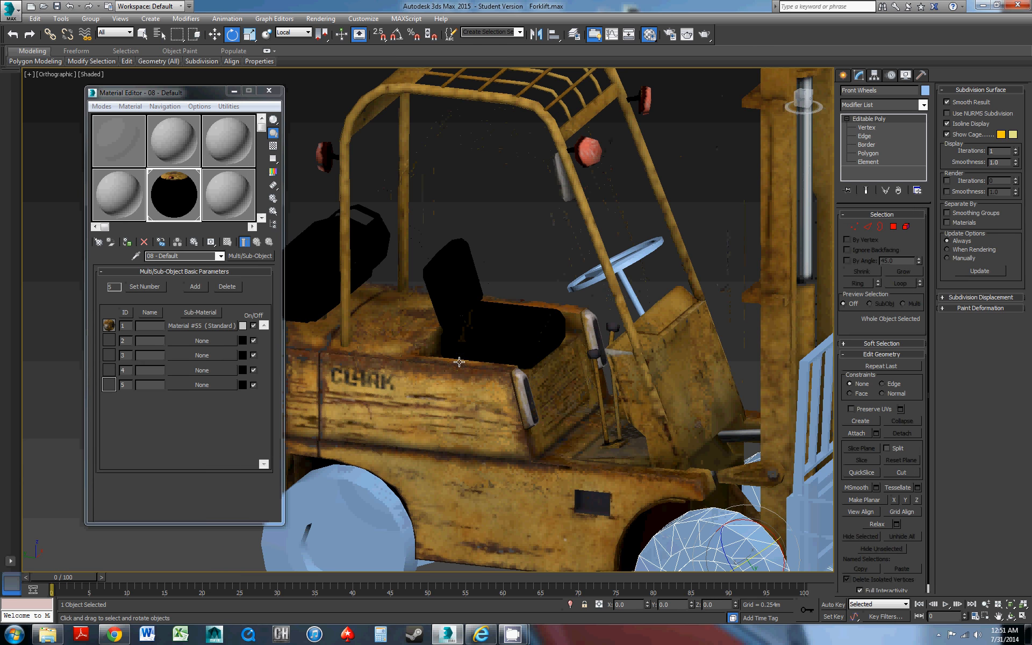
# Reselect the forklift body and duplicate the ID 1 sub-material into slot 2 using the Copy method
pyautogui.click(485, 341)
pyautogui.moveTo(520, 317); pyautogui.dragTo(257, 297, button='middle')
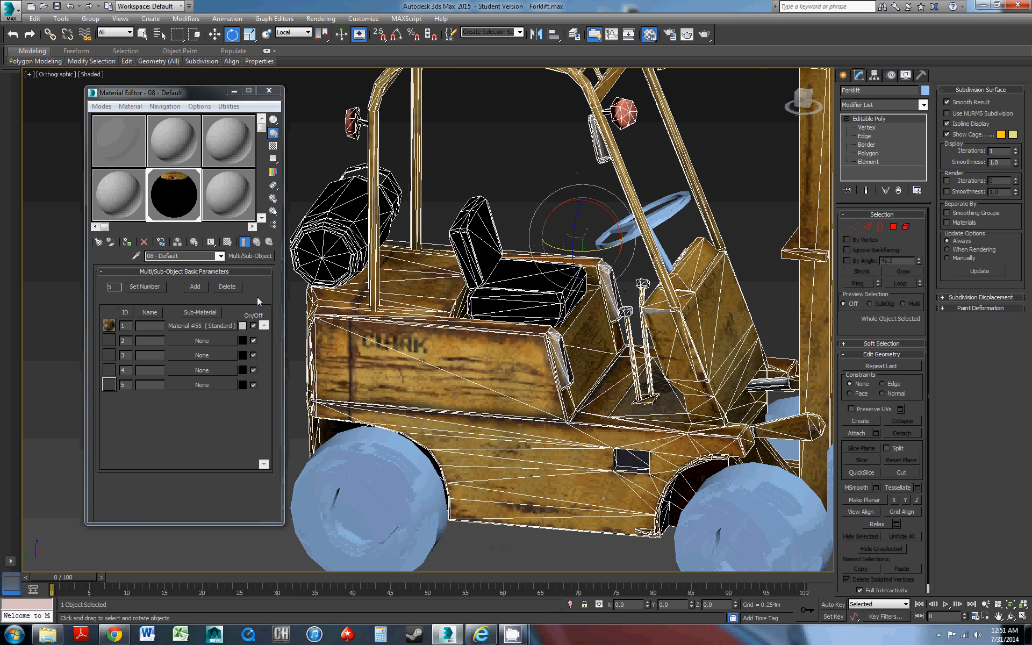
pyautogui.click(194, 340)
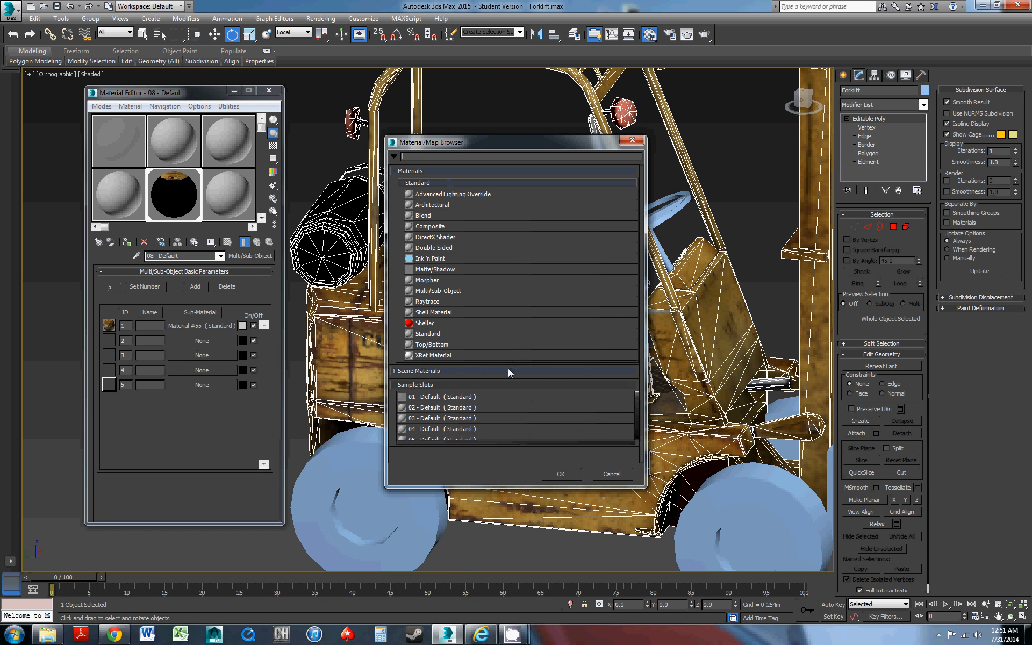
pyautogui.click(611, 474)
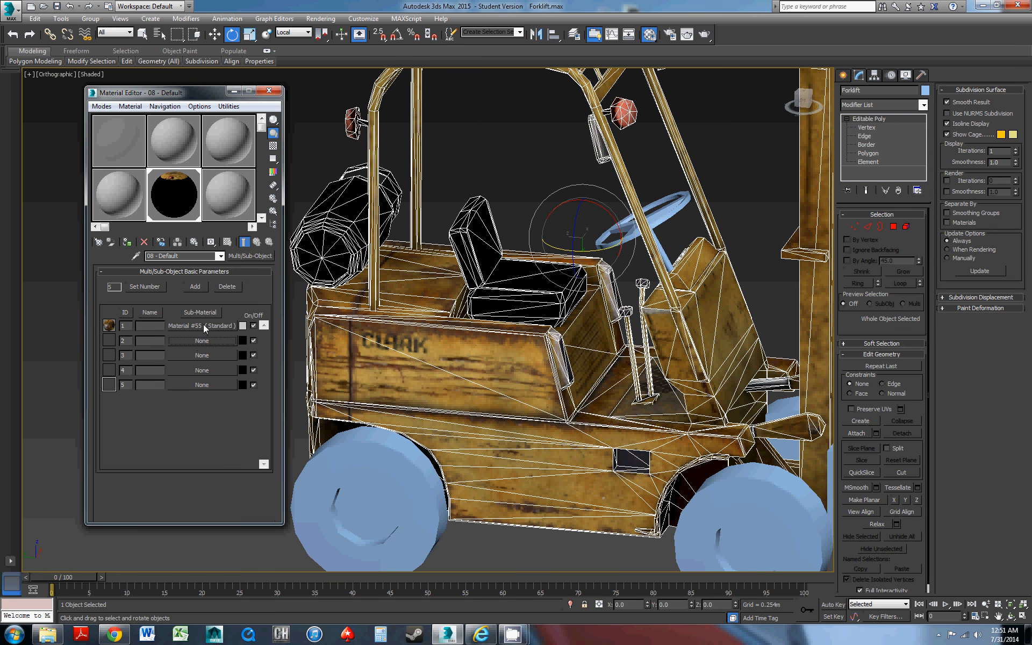
pyautogui.moveTo(202, 324); pyautogui.dragTo(203, 342)
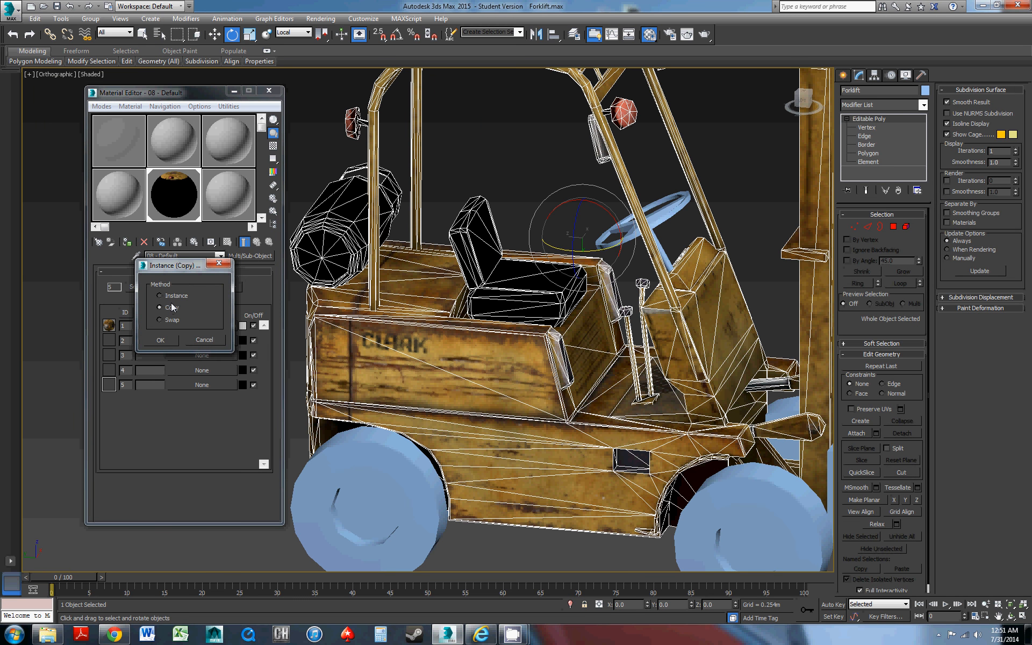
pyautogui.click(163, 339)
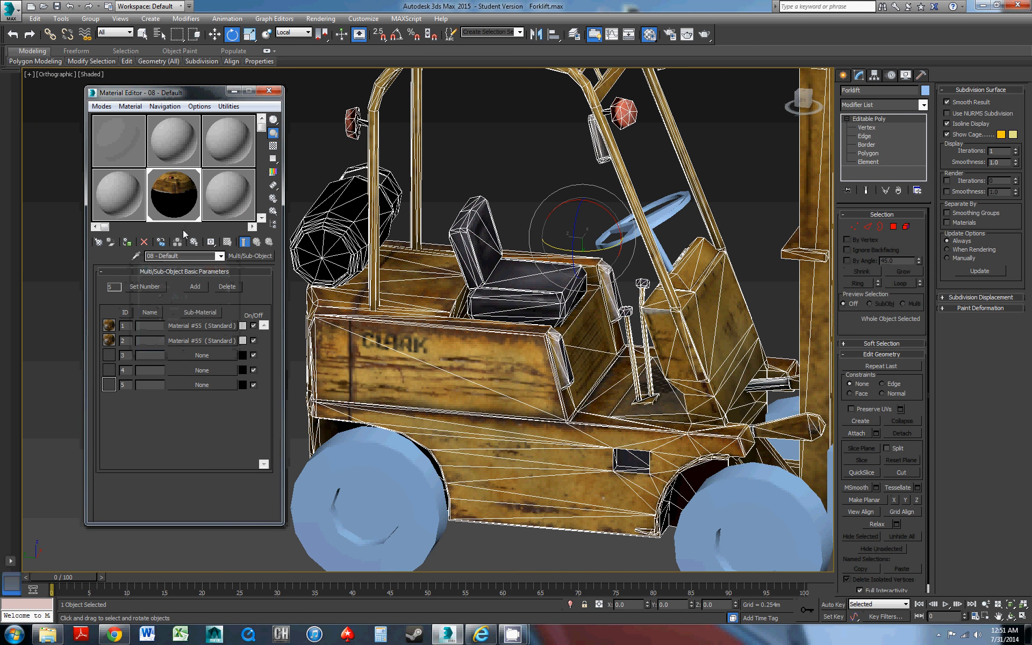
# Set the Specular Level to 25 and the Glossiness to 35 for the sub-material with ID 1
pyautogui.click(188, 327)
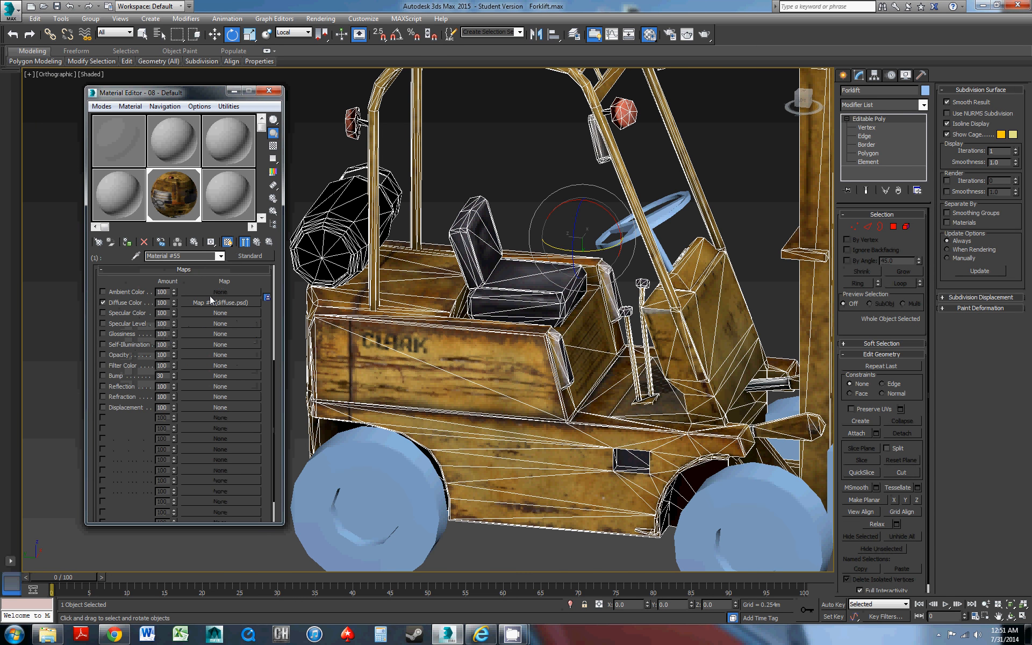
pyautogui.scroll(5, 209, 282)
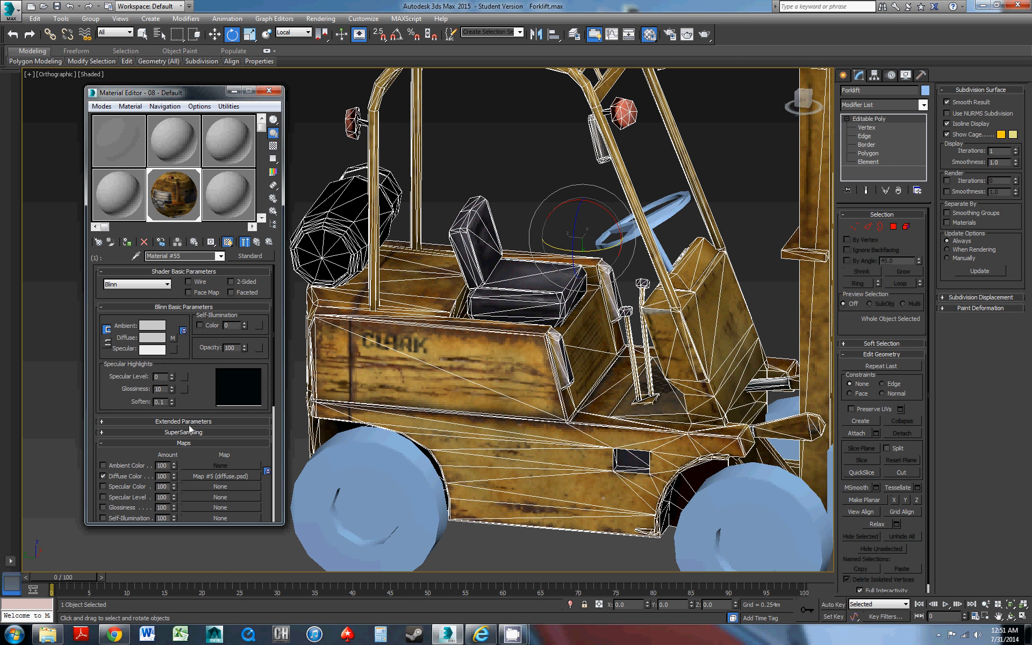
pyautogui.moveTo(172, 378); pyautogui.dragTo(166, 363)
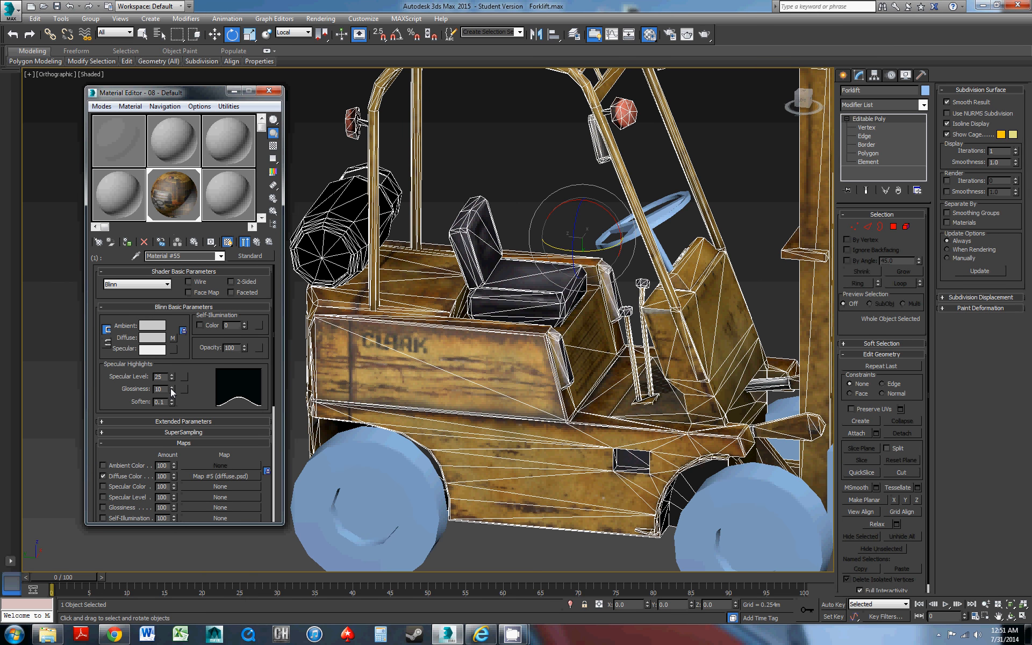
pyautogui.moveTo(172, 390); pyautogui.dragTo(171, 375)
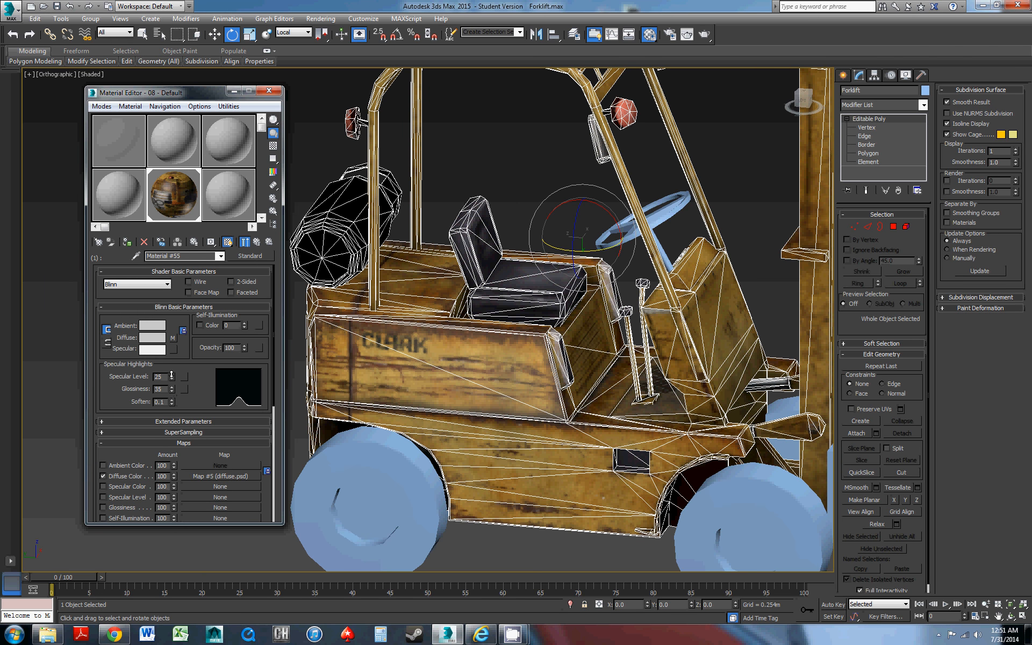
# Select the right rear wheel and refine the body sub-material's Specular Level to 36 while checking the highlights on the side panels
pyautogui.keyDown('alt'); pyautogui.moveTo(461, 363); pyautogui.dragTo(440, 361, button='middle'); pyautogui.keyUp('alt')
pyautogui.click(339, 489)
pyautogui.keyDown('alt'); pyautogui.moveTo(415, 399); pyautogui.dragTo(489, 376, button='middle'); pyautogui.keyUp('alt')
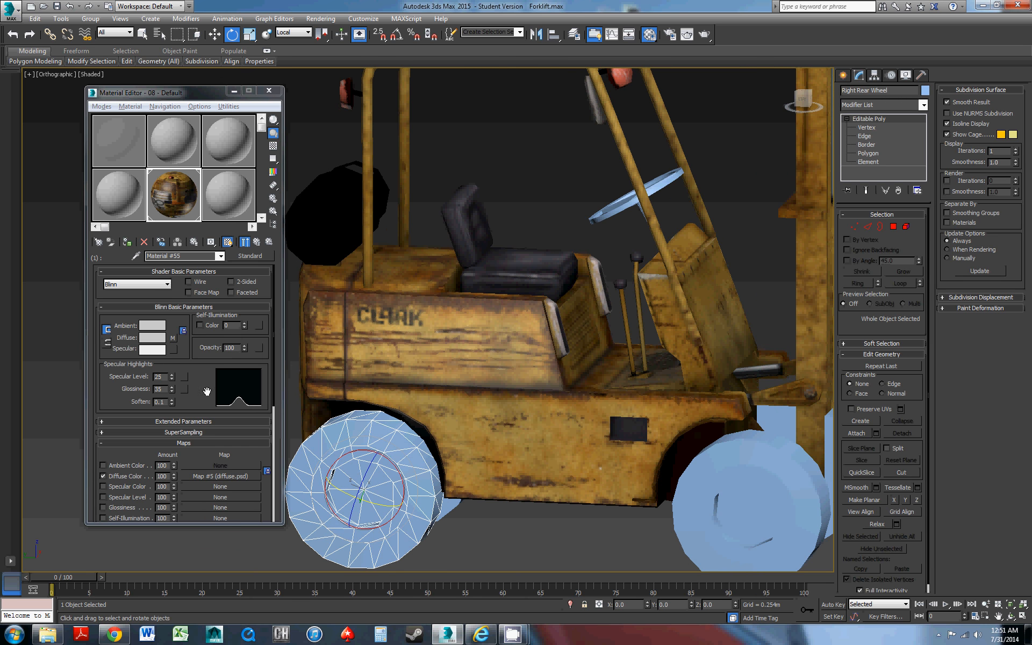
pyautogui.moveTo(171, 378); pyautogui.dragTo(172, 362)
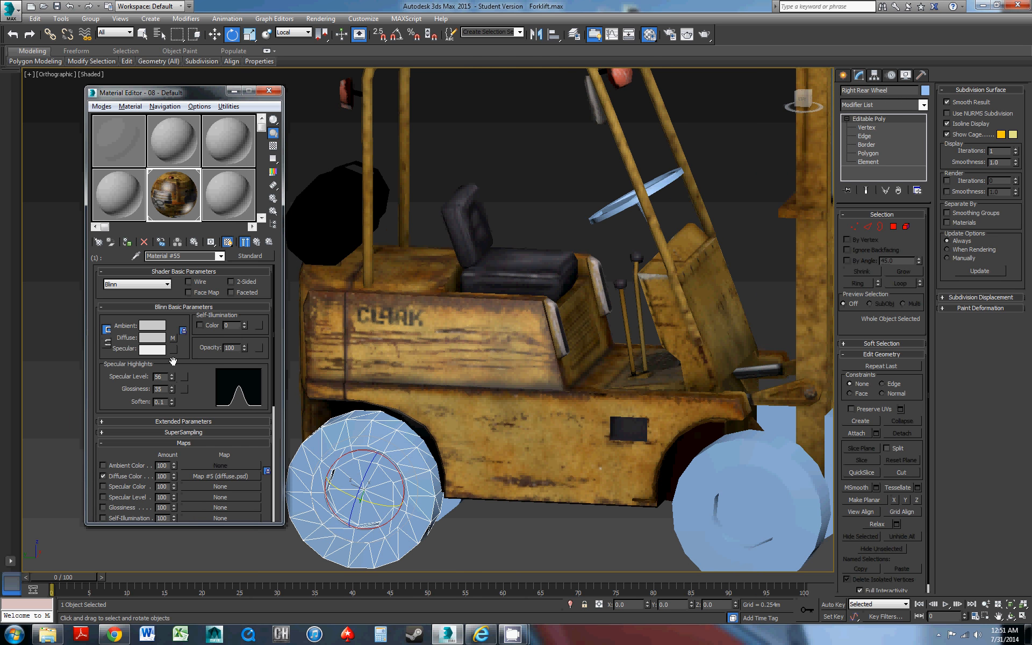
pyautogui.moveTo(398, 358)
pyautogui.keyDown('alt'); pyautogui.mouseDown(button='middle')
pyautogui.moveTo(371, 343)
pyautogui.moveTo(359, 371)
pyautogui.moveTo(400, 350)
pyautogui.moveTo(384, 362)
pyautogui.moveTo(398, 363)
pyautogui.mouseUp(button='middle'); pyautogui.keyUp('alt')
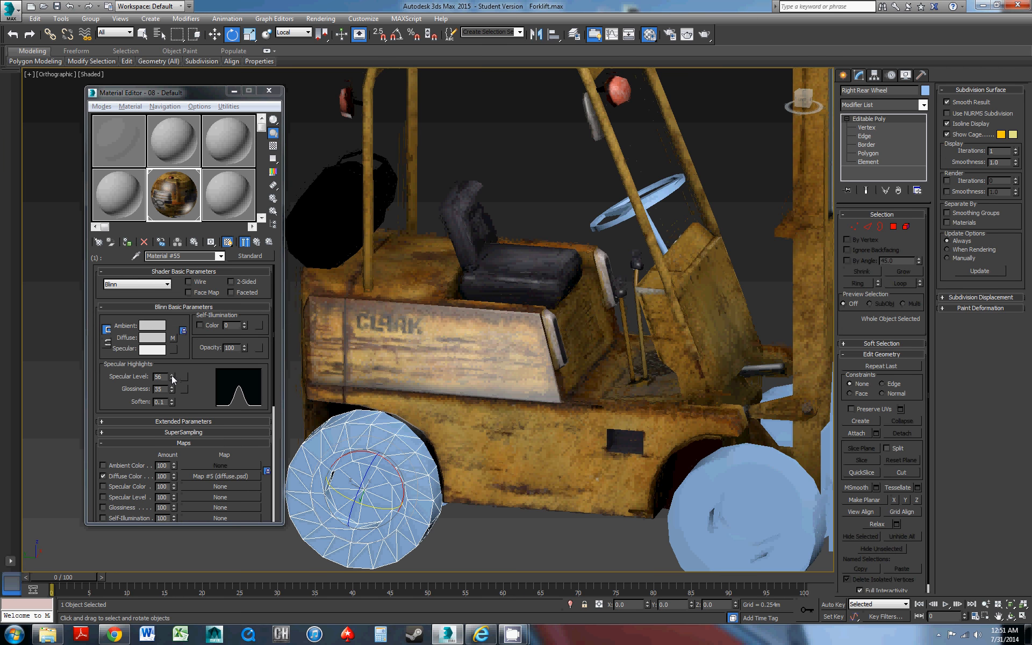
pyautogui.moveTo(172, 375); pyautogui.dragTo(172, 385)
pyautogui.keyDown('alt'); pyautogui.moveTo(438, 337); pyautogui.dragTo(433, 310, button='middle'); pyautogui.keyUp('alt')
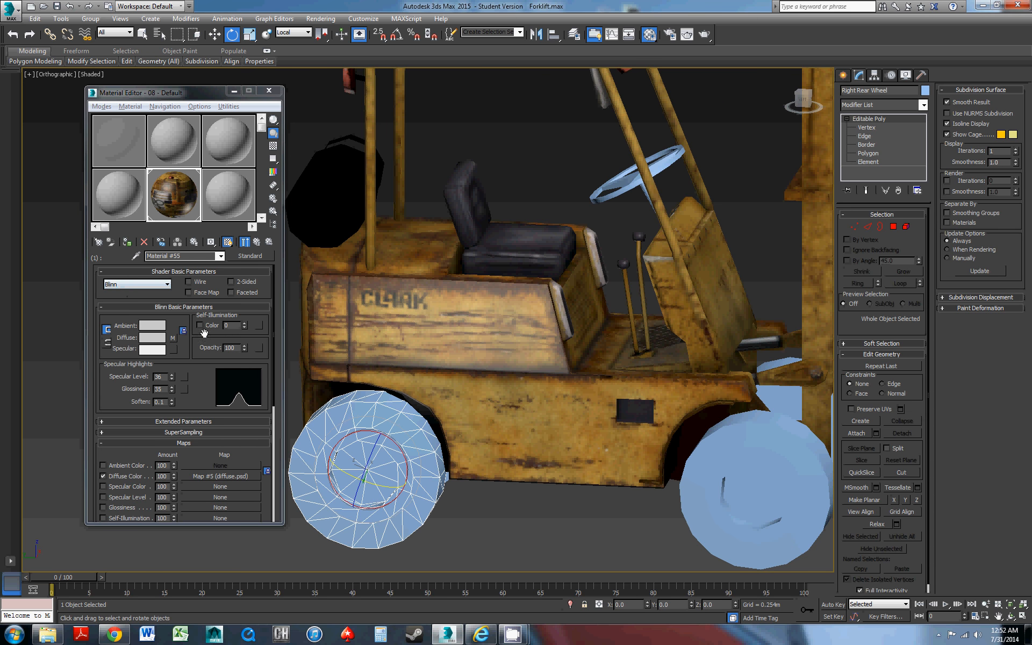
# Set the Specular Level to 72 and the Glossiness to 36 for the seat's sub-material with ID 2
pyautogui.click(257, 241)
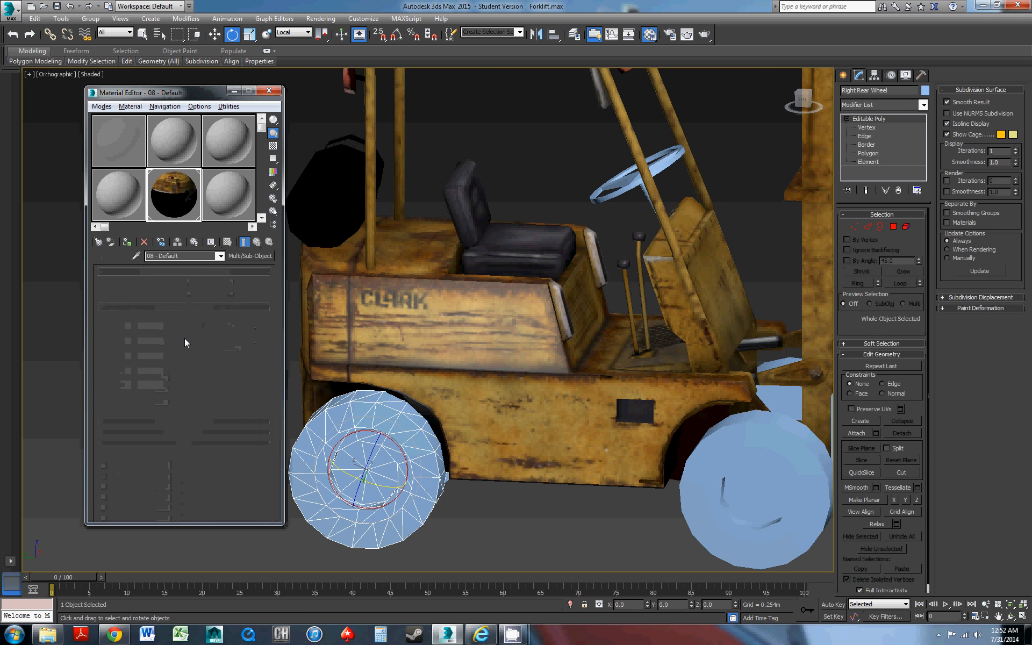
pyautogui.click(185, 339)
pyautogui.scroll(5, 195, 284)
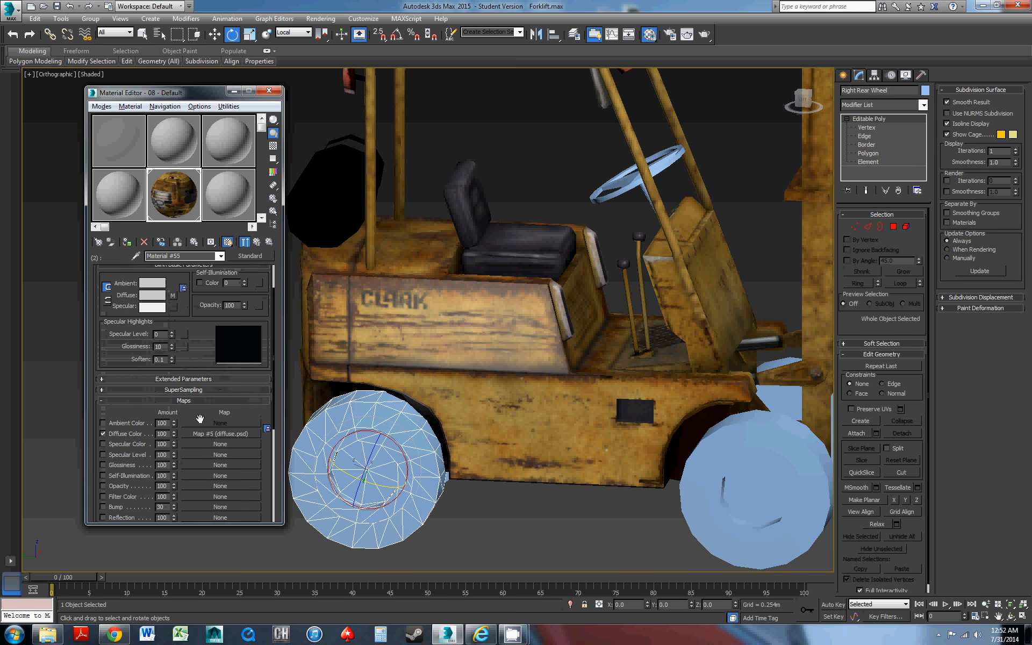
pyautogui.keyDown('alt'); pyautogui.moveTo(492, 252); pyautogui.dragTo(480, 323, button='middle'); pyautogui.keyUp('alt')
pyautogui.scroll(3, 480, 323)
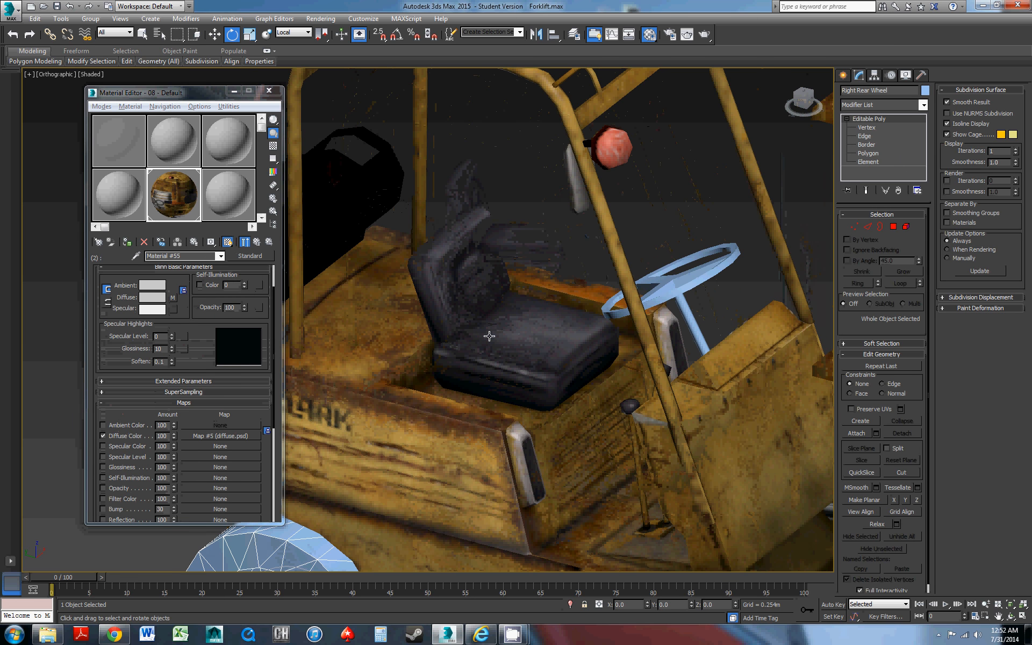
pyautogui.moveTo(171, 337); pyautogui.dragTo(162, 298)
pyautogui.moveTo(171, 350); pyautogui.dragTo(171, 344)
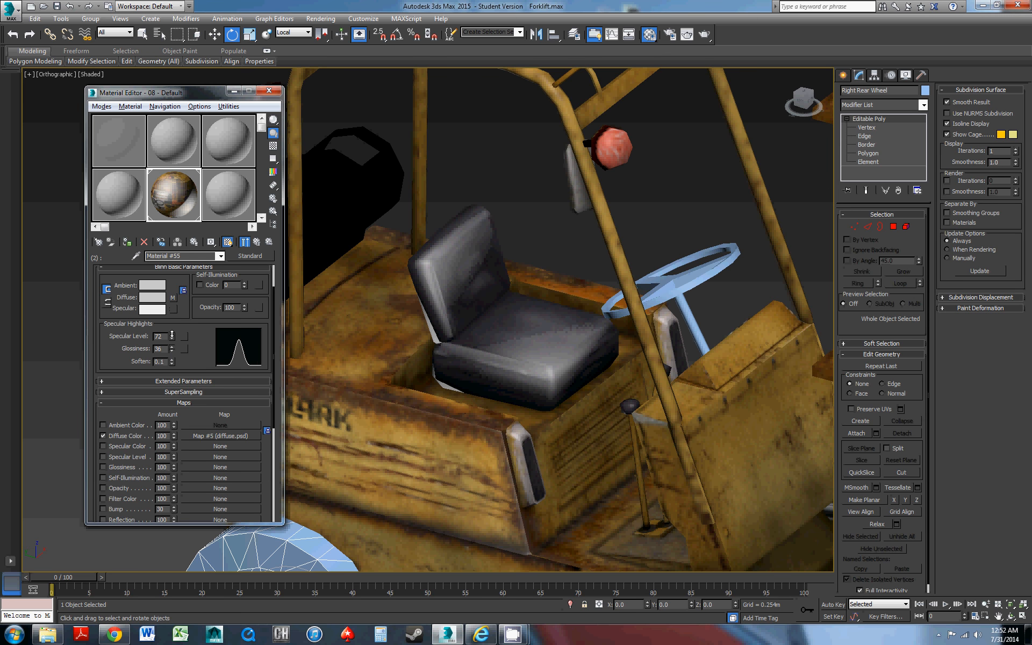
# Refine the seat's ID 2 sub-material to a Specular Level of 69 and a Glossiness of 44
pyautogui.keyDown('alt'); pyautogui.moveTo(554, 384); pyautogui.dragTo(572, 300, button='middle'); pyautogui.keyUp('alt')
pyautogui.keyDown('alt'); pyautogui.moveTo(533, 333); pyautogui.dragTo(457, 379, button='middle'); pyautogui.keyUp('alt')
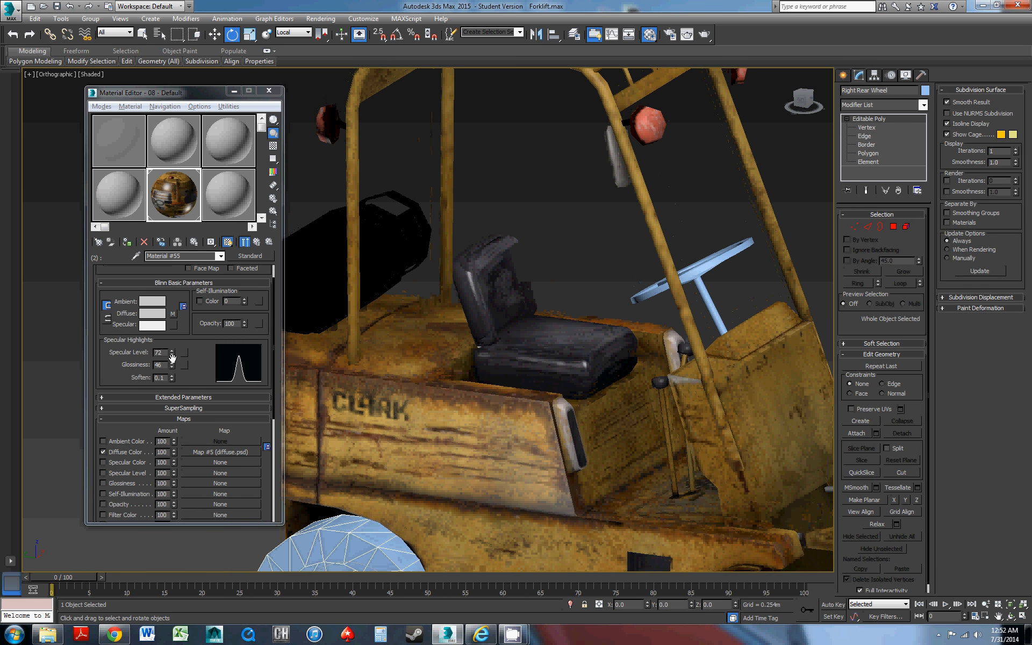
pyautogui.moveTo(172, 358); pyautogui.dragTo(172, 369)
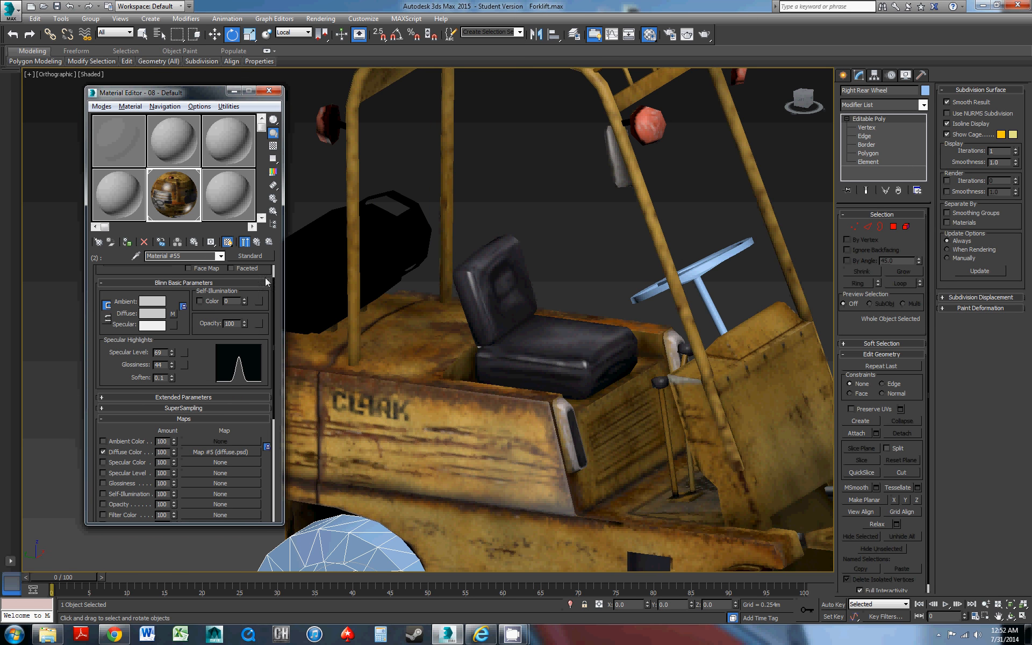
pyautogui.click(257, 242)
# Select the forklift body and duplicate the ID 2 sub-material into slot 5 using the Copy method
pyautogui.moveTo(350, 289); pyautogui.dragTo(425, 316, button='middle')
pyautogui.scroll(-5, 424, 314)
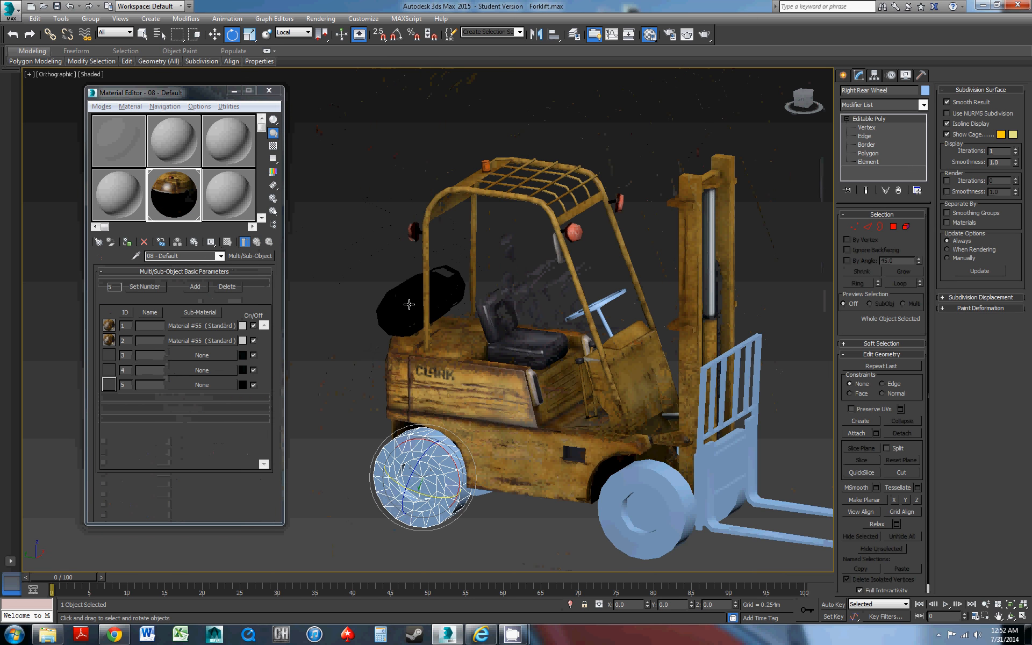
pyautogui.click(409, 304)
pyautogui.keyDown('alt'); pyautogui.moveTo(487, 294); pyautogui.dragTo(450, 279, button='middle'); pyautogui.keyUp('alt')
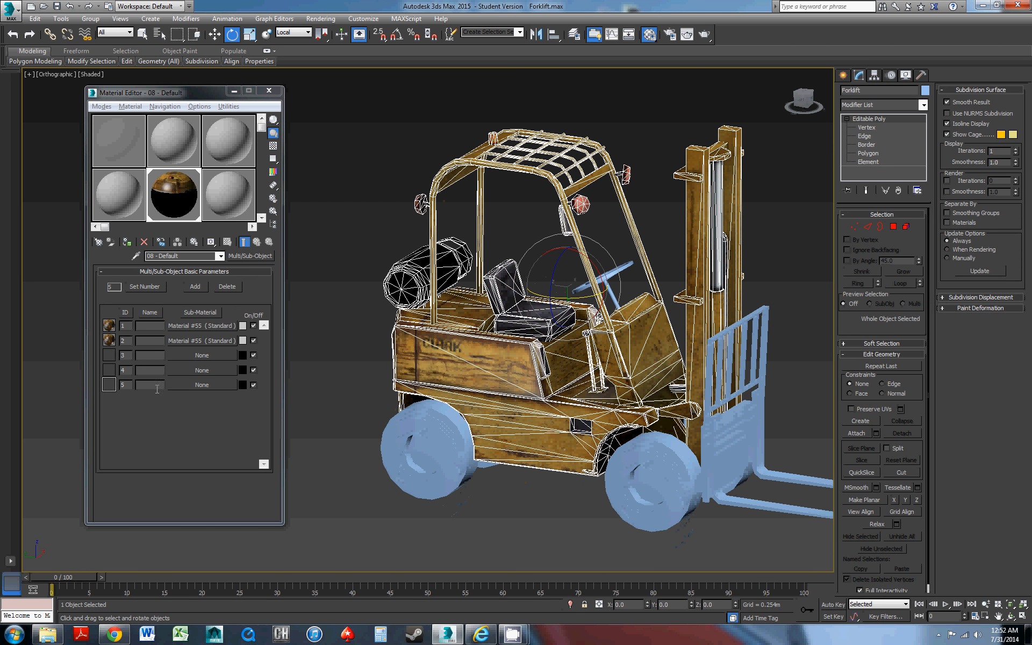
pyautogui.moveTo(190, 340); pyautogui.dragTo(193, 387)
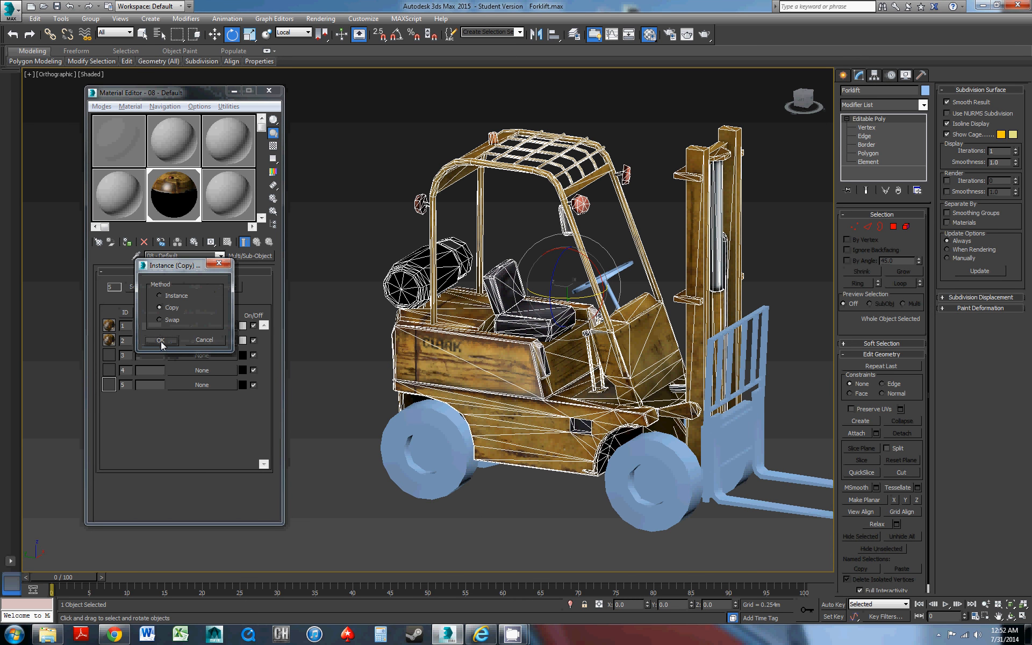
pyautogui.click(160, 340)
# Switch the ID 5 sub-material to the Anisotropic shader with a Specular Level of 66 and a Glossiness of 35
pyautogui.click(185, 386)
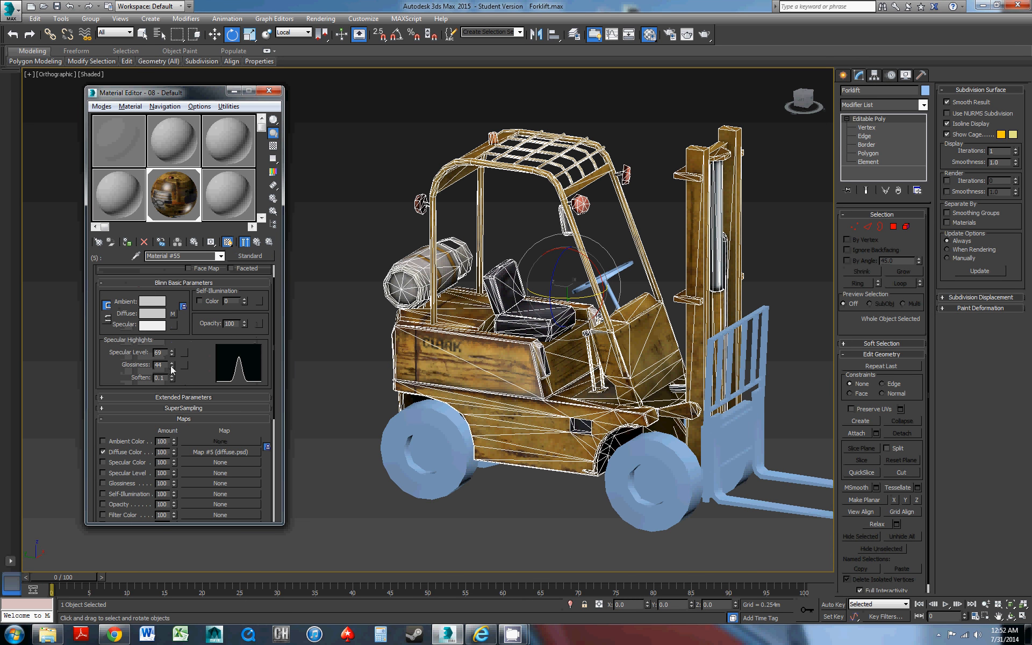
pyautogui.moveTo(172, 357); pyautogui.dragTo(199, 366)
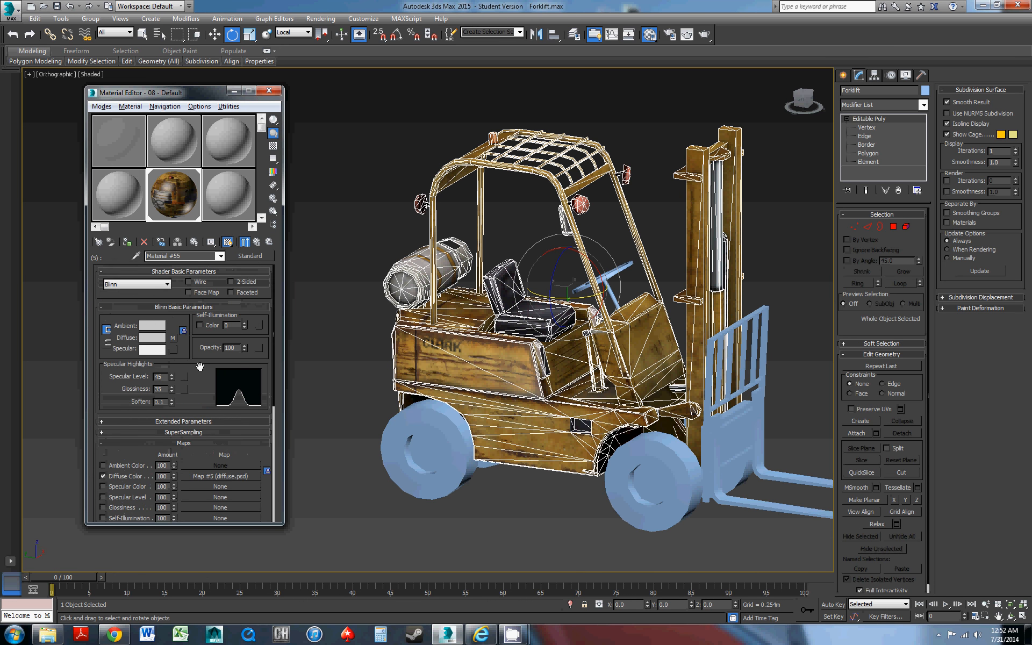
pyautogui.click(151, 287)
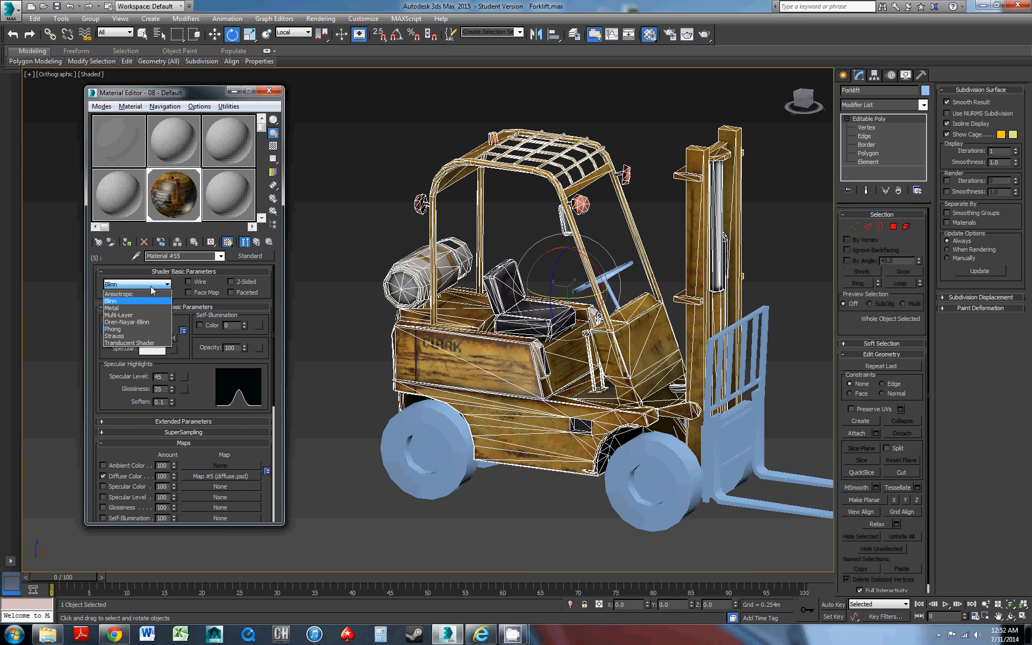
pyautogui.click(146, 293)
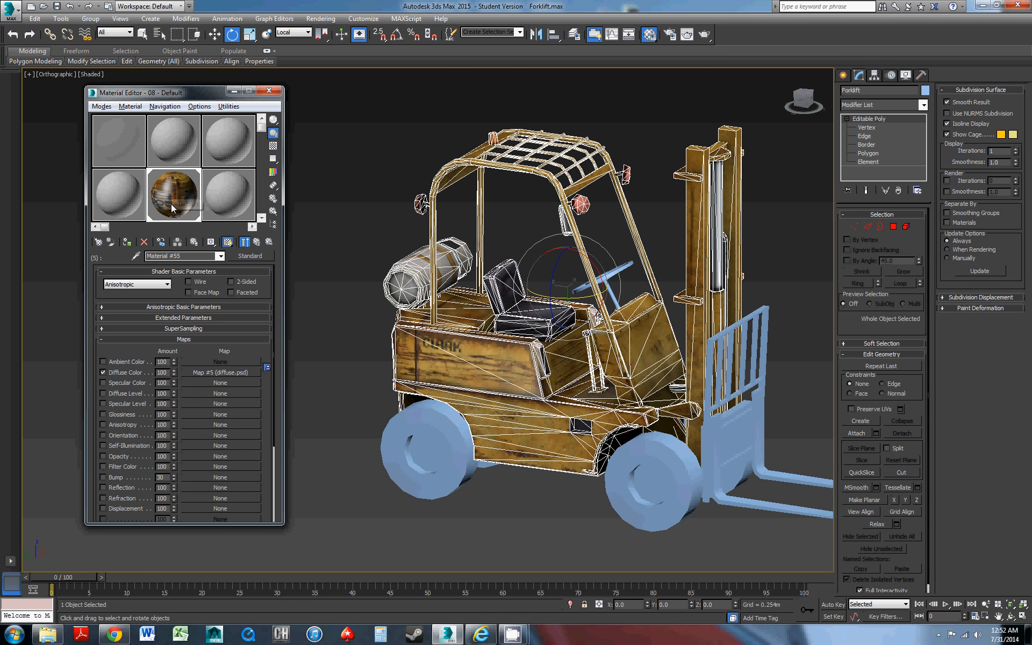
pyautogui.moveTo(191, 348); pyautogui.dragTo(186, 453)
pyautogui.click(168, 306)
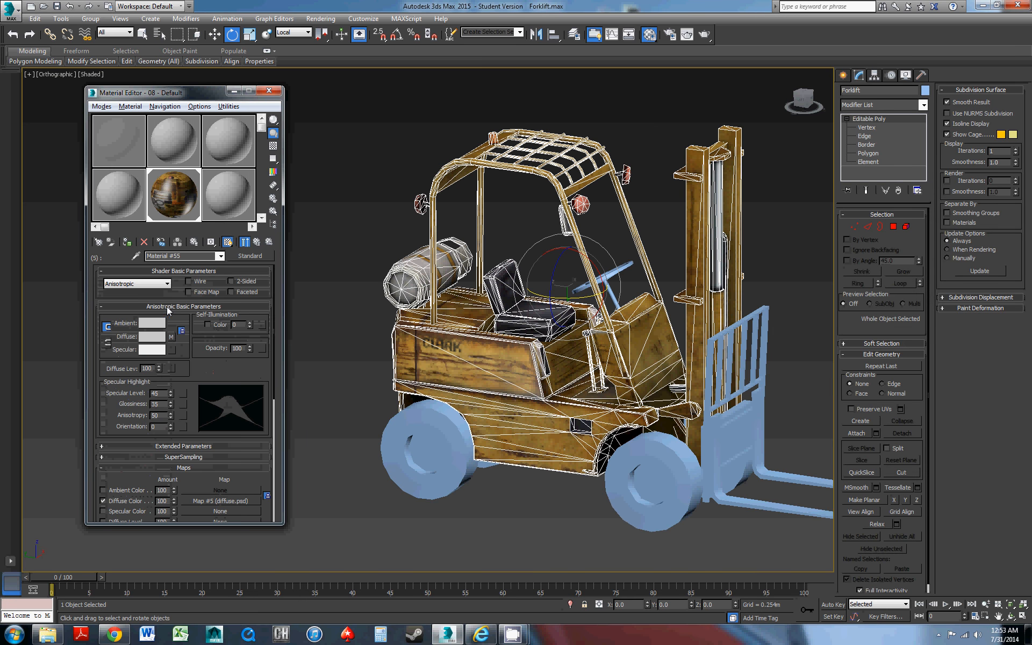
pyautogui.moveTo(173, 392); pyautogui.dragTo(172, 381)
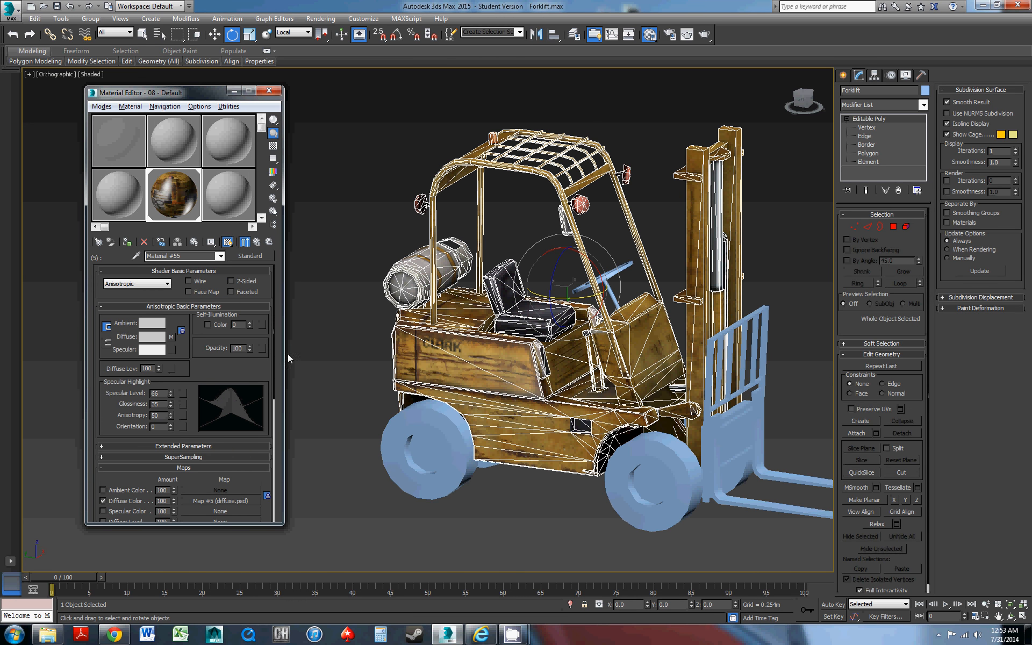
# Select the right rear wheel and examine the highlights on the gas tank and rear body from several angles
pyautogui.keyDown('alt'); pyautogui.moveTo(354, 397); pyautogui.dragTo(489, 502, button='middle'); pyautogui.keyUp('alt')
pyautogui.click(499, 527)
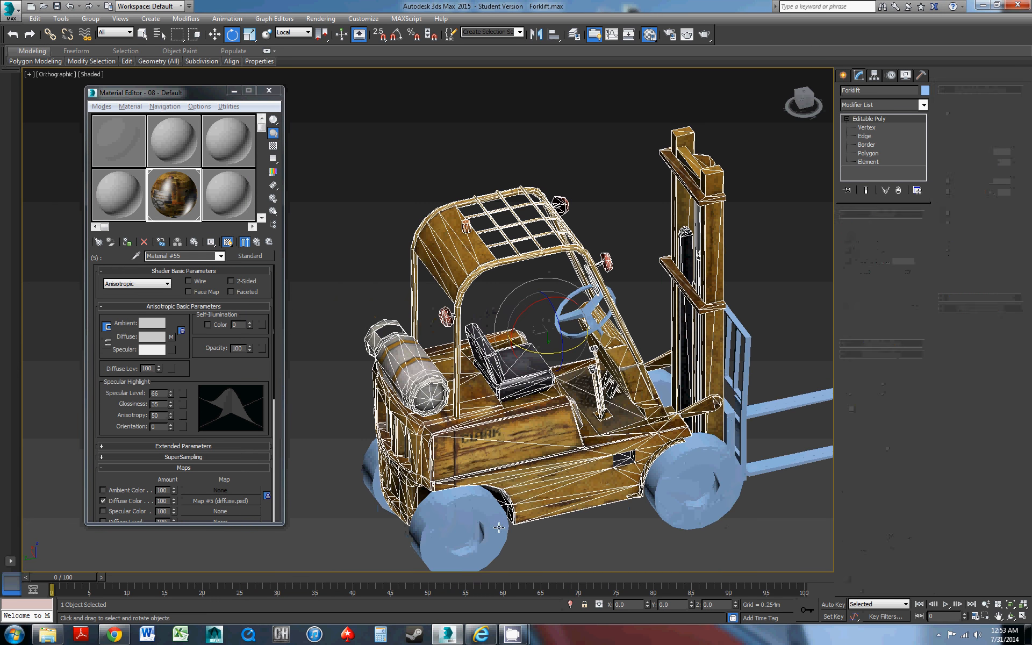
pyautogui.keyDown('alt'); pyautogui.moveTo(449, 457); pyautogui.dragTo(379, 321, button='middle'); pyautogui.keyUp('alt')
pyautogui.scroll(5, 554, 389)
pyautogui.keyDown('alt'); pyautogui.moveTo(513, 340); pyautogui.dragTo(458, 325, button='middle'); pyautogui.keyUp('alt')
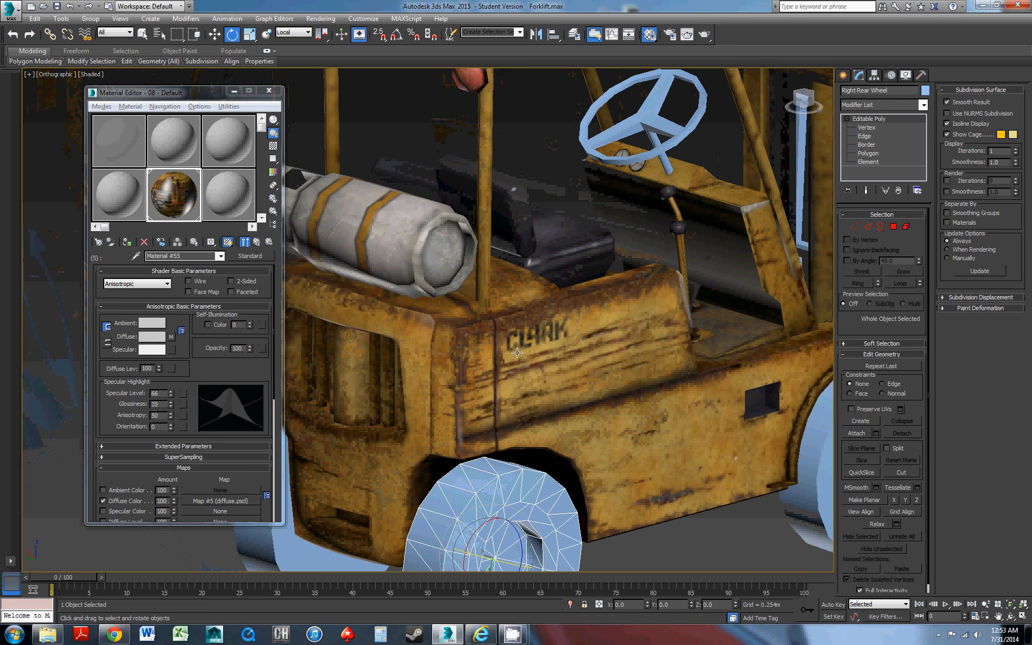
pyautogui.moveTo(544, 377); pyautogui.dragTo(537, 332, button='middle')
pyautogui.scroll(-3, 537, 331)
pyautogui.keyDown('alt'); pyautogui.moveTo(599, 361); pyautogui.dragTo(531, 259, button='middle'); pyautogui.keyUp('alt')
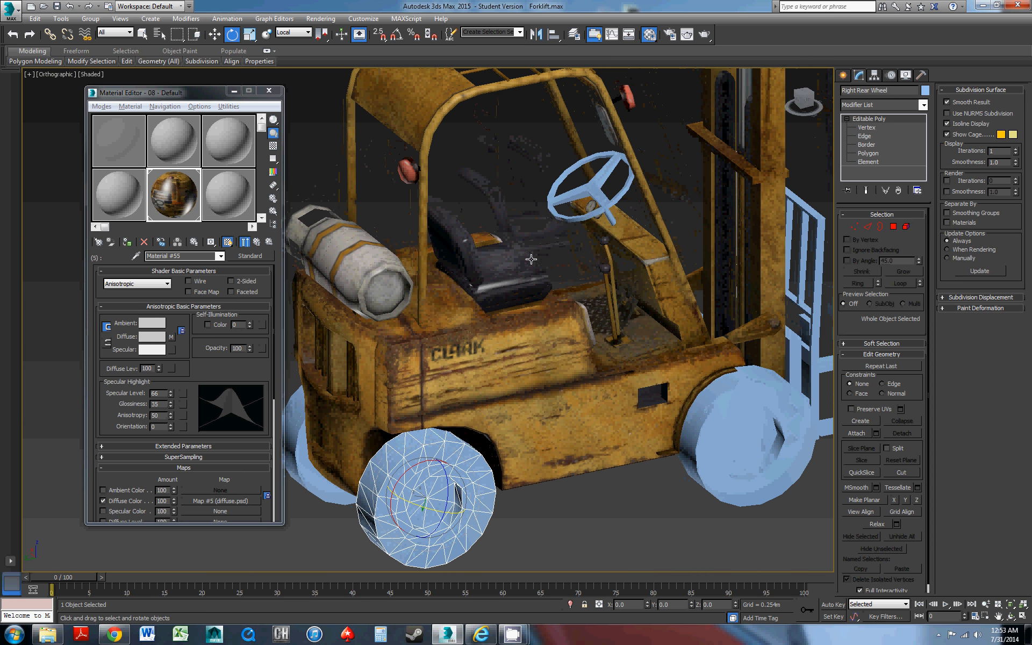
# Select the steering wheel and check the material ID of its polygons
pyautogui.keyDown('alt'); pyautogui.moveTo(581, 215); pyautogui.dragTo(582, 216, button='middle'); pyautogui.keyUp('alt')
pyautogui.click(582, 216)
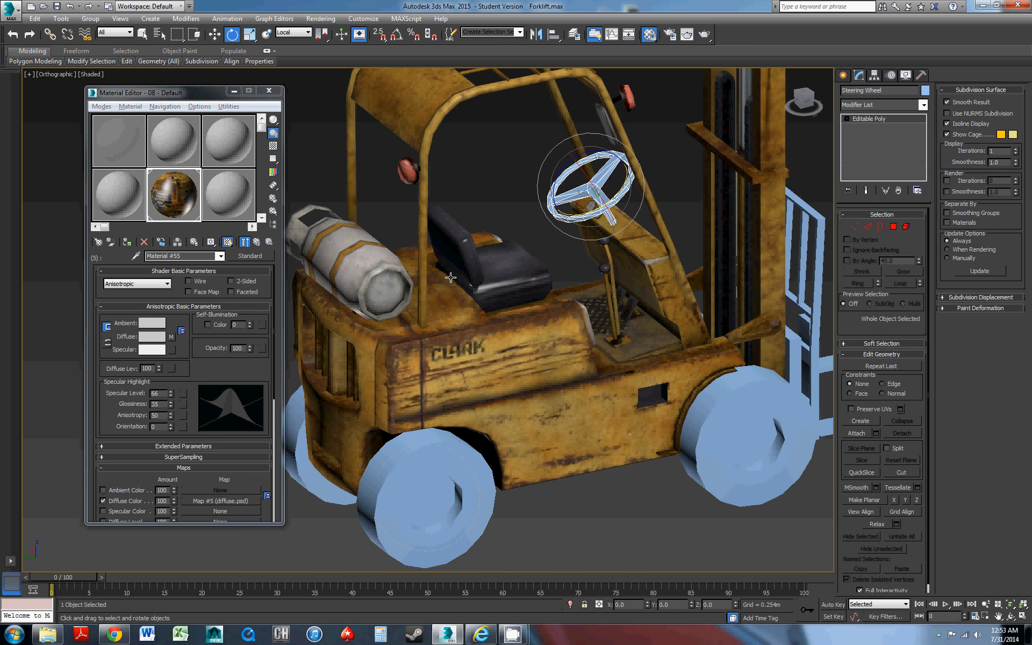
pyautogui.click(256, 243)
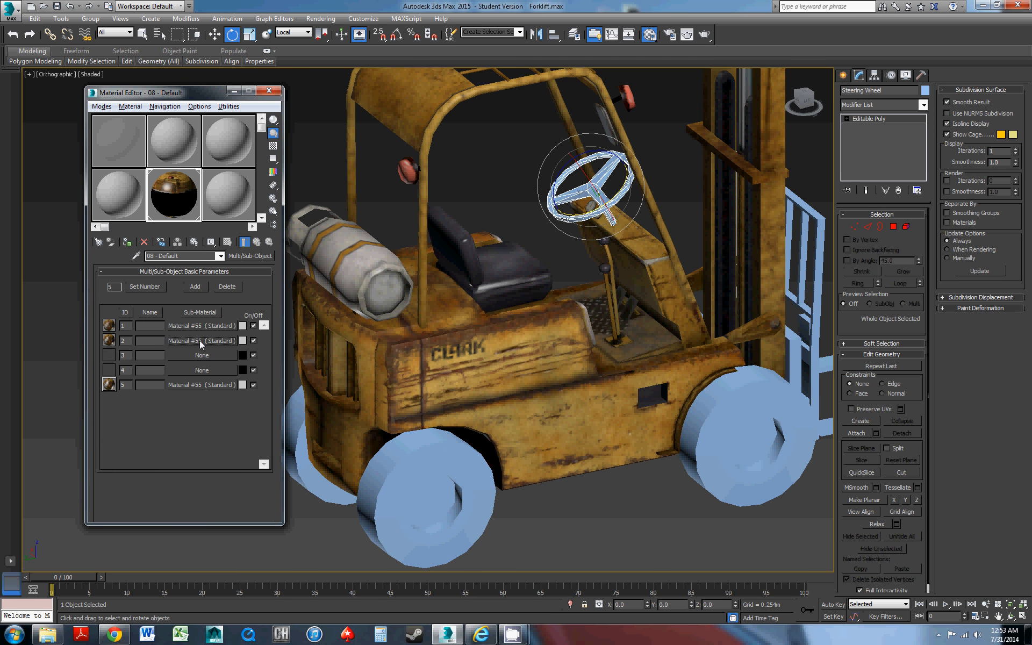
pyautogui.click(847, 118)
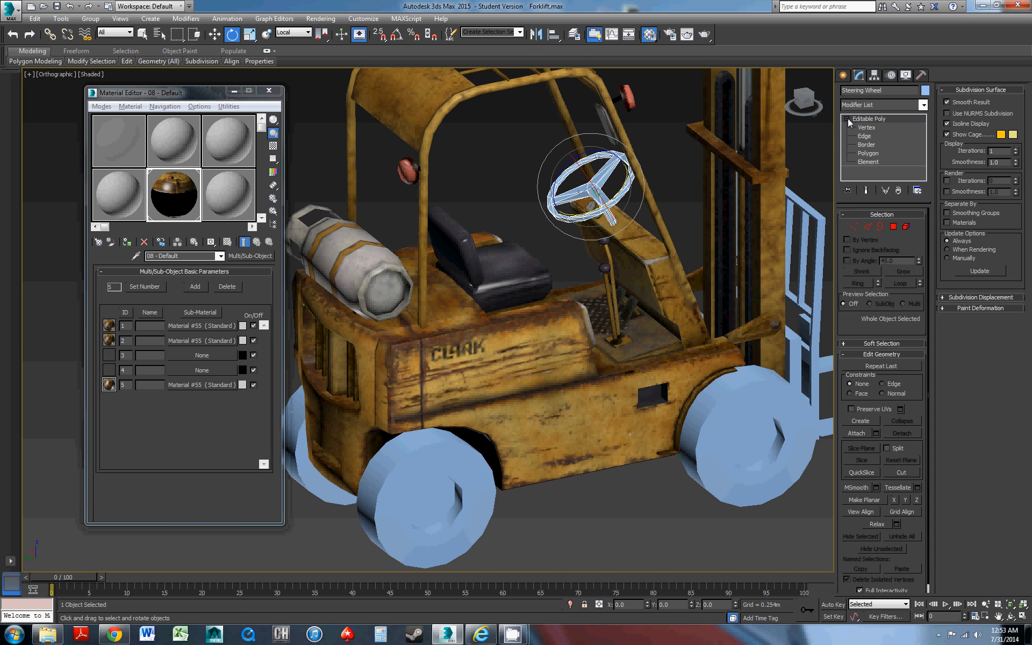
pyautogui.click(864, 153)
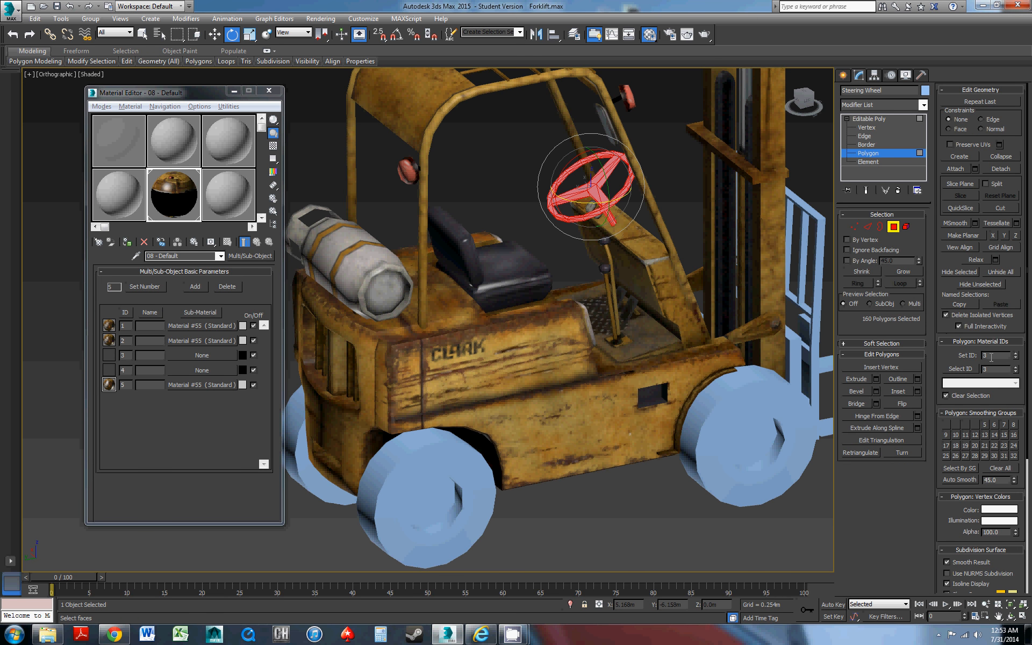
pyautogui.click(881, 119)
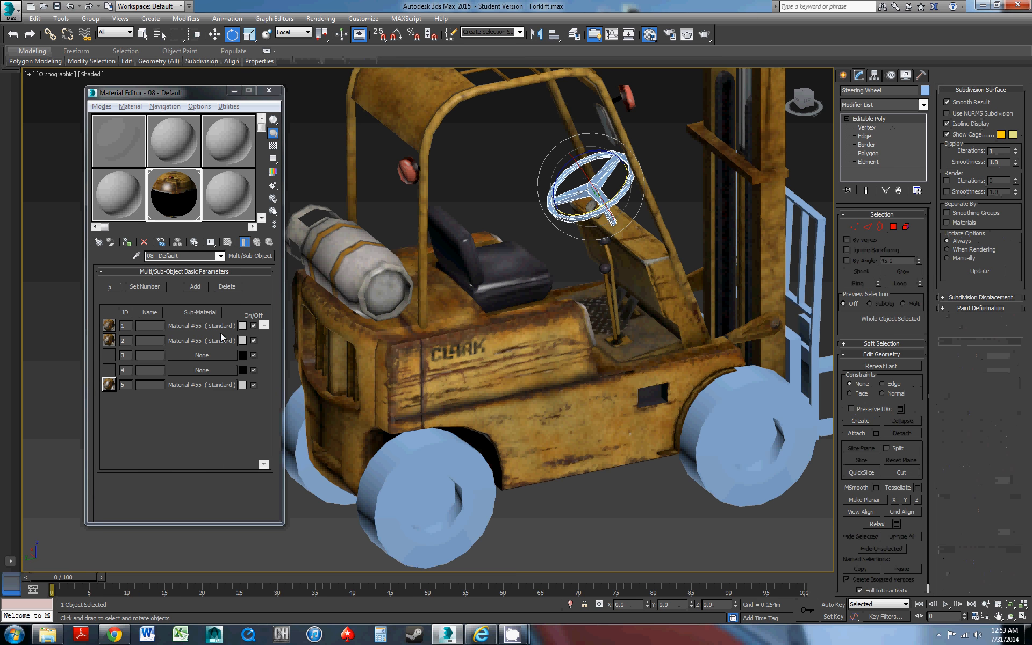
# Copy the ID 2 sub-material into slot 3 and set its Specular Level to 73 and Glossiness to 54
pyautogui.moveTo(221, 333); pyautogui.dragTo(210, 358)
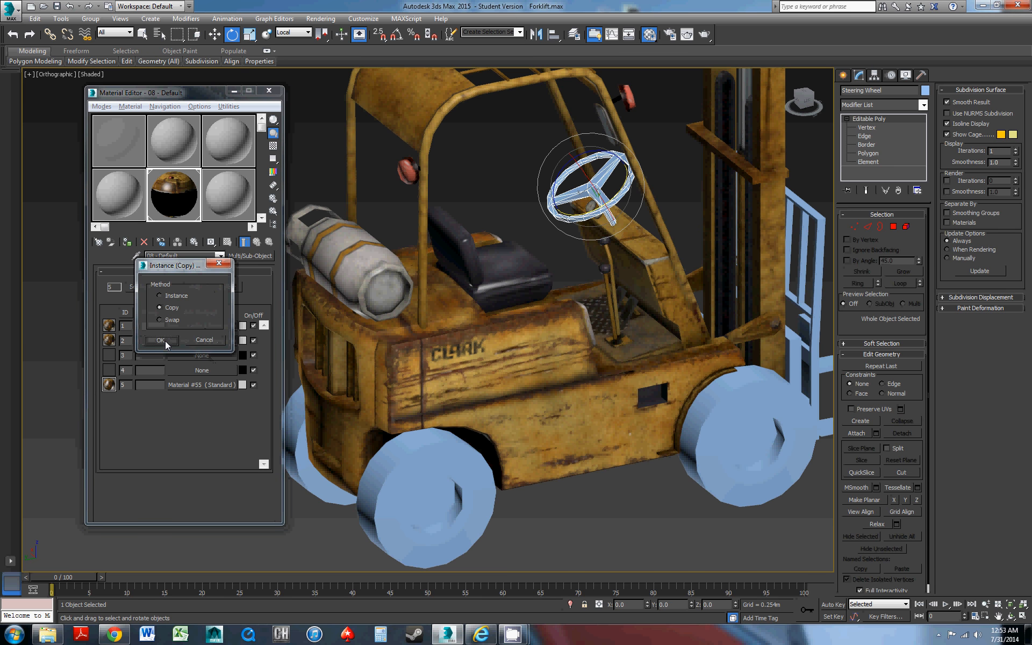
pyautogui.click(161, 340)
pyautogui.click(183, 355)
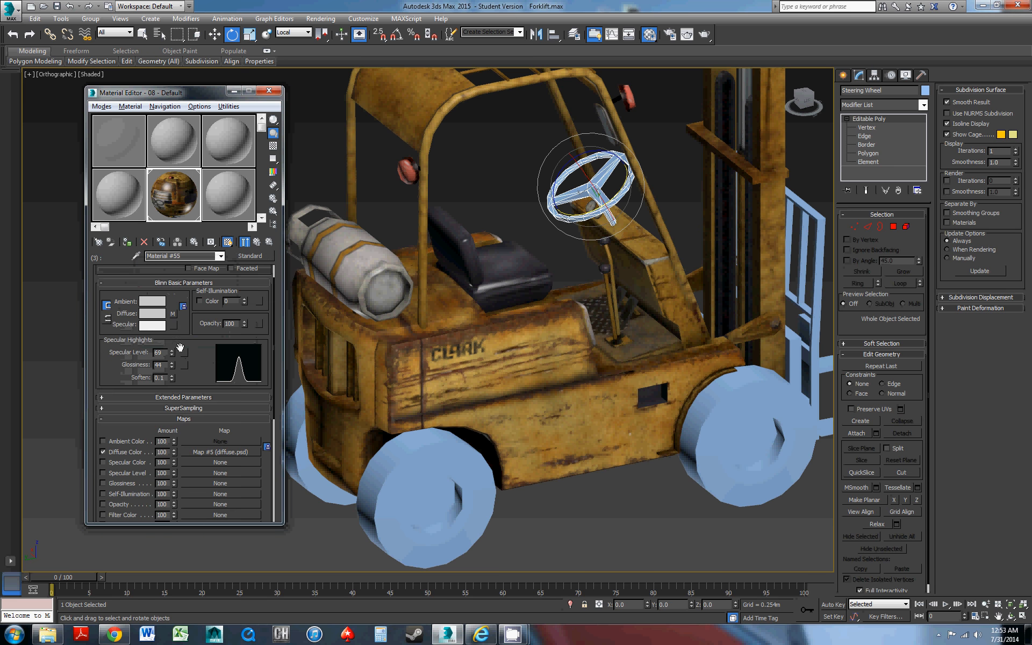
pyautogui.moveTo(172, 353); pyautogui.dragTo(172, 355)
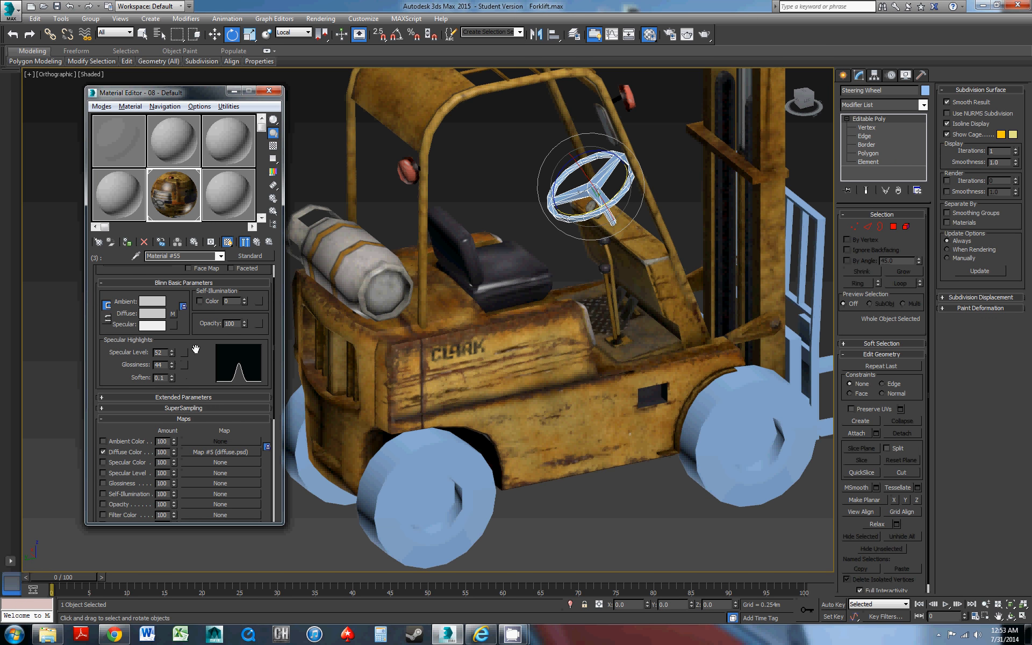
pyautogui.moveTo(172, 354)
pyautogui.mouseDown()
pyautogui.moveTo(170, 341)
pyautogui.moveTo(172, 360)
pyautogui.mouseUp()
pyautogui.moveTo(463, 267); pyautogui.dragTo(475, 275, button='middle')
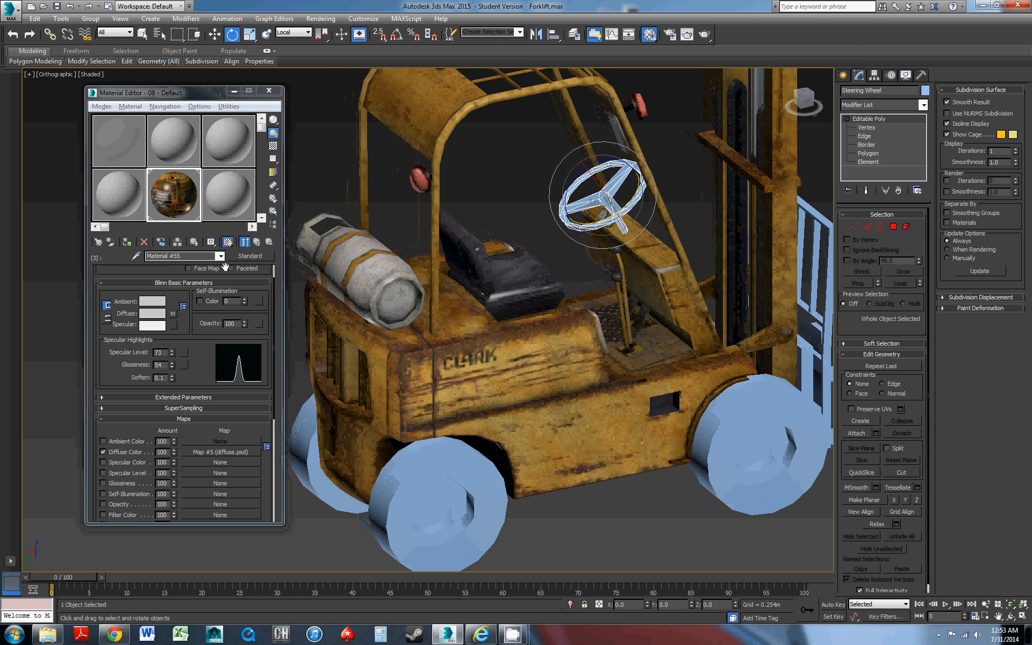
pyautogui.click(258, 244)
# Select the front wheels and assign the Multi/Sub-Object material to them
pyautogui.keyDown('alt'); pyautogui.moveTo(545, 278); pyautogui.dragTo(807, 182, button='middle'); pyautogui.keyUp('alt')
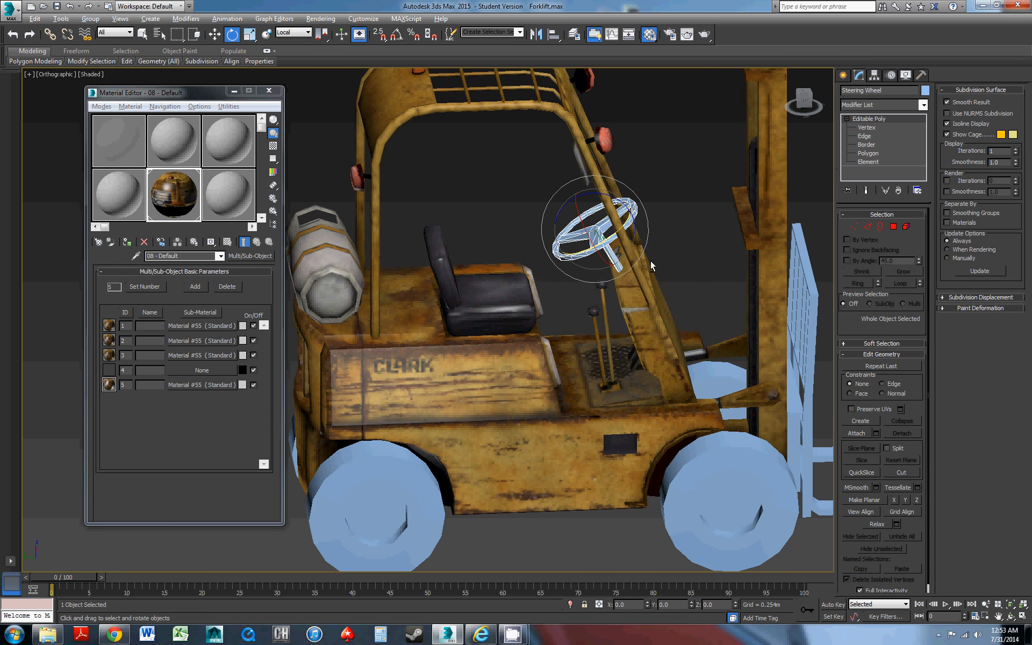
pyautogui.keyDown('alt'); pyautogui.moveTo(650, 261); pyautogui.dragTo(660, 214, button='middle'); pyautogui.keyUp('alt')
pyautogui.keyDown('alt'); pyautogui.moveTo(579, 258); pyautogui.dragTo(529, 269, button='middle'); pyautogui.keyUp('alt')
pyautogui.click(723, 377)
pyautogui.keyDown('alt'); pyautogui.moveTo(638, 309); pyautogui.dragTo(730, 373, button='middle'); pyautogui.keyUp('alt')
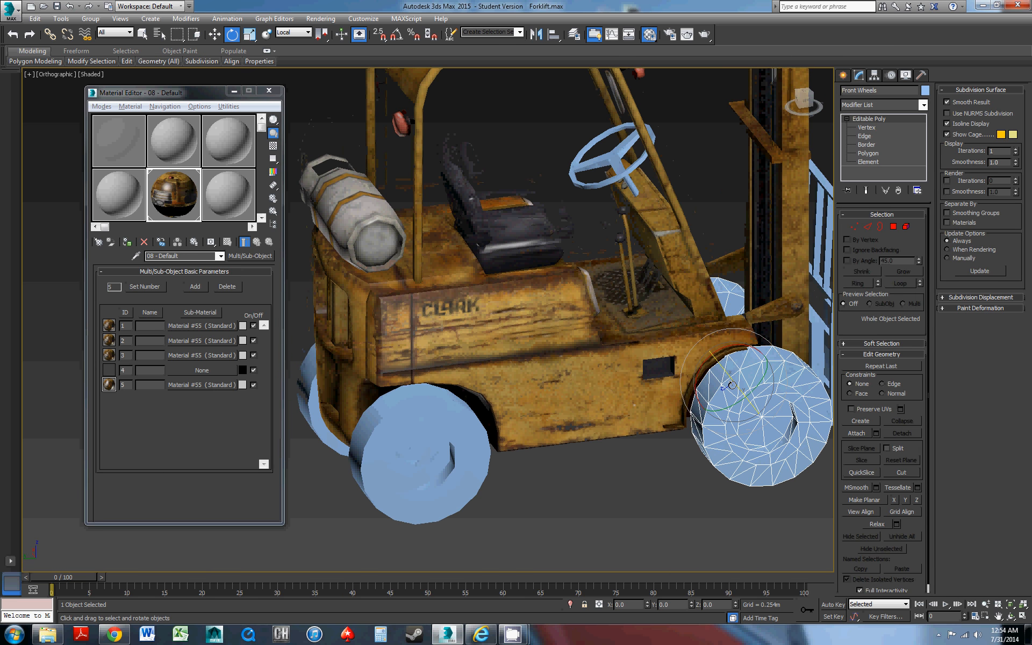
pyautogui.keyDown('alt'); pyautogui.moveTo(646, 319); pyautogui.dragTo(638, 272, button='middle'); pyautogui.keyUp('alt')
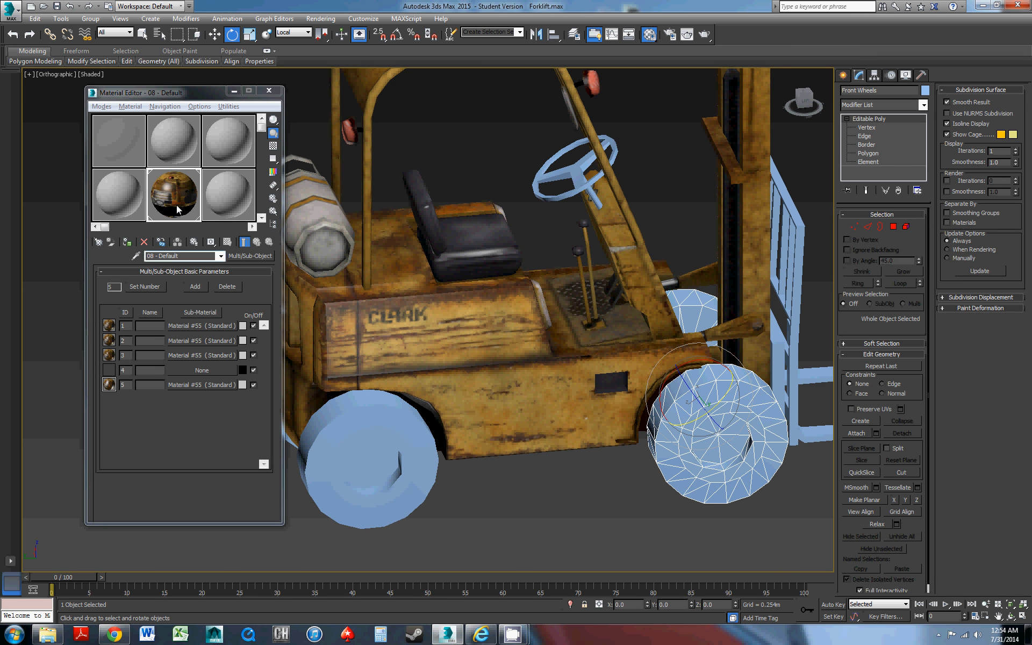
pyautogui.click(127, 242)
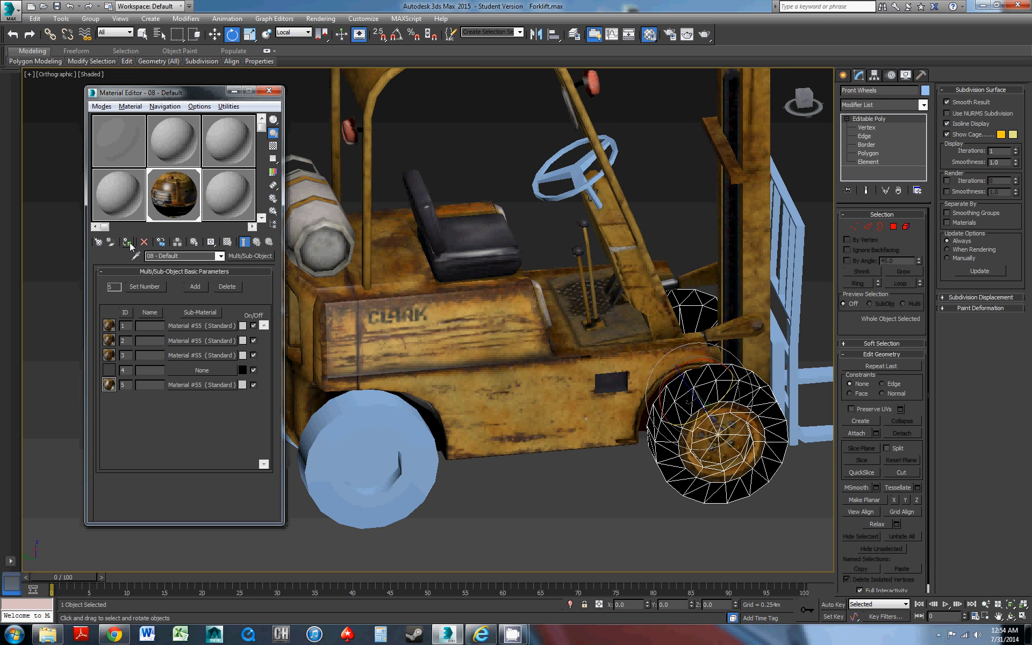
# Select the steering wheel, assign the Multi/Sub-Object material to it and check the result from another angle
pyautogui.click(546, 197)
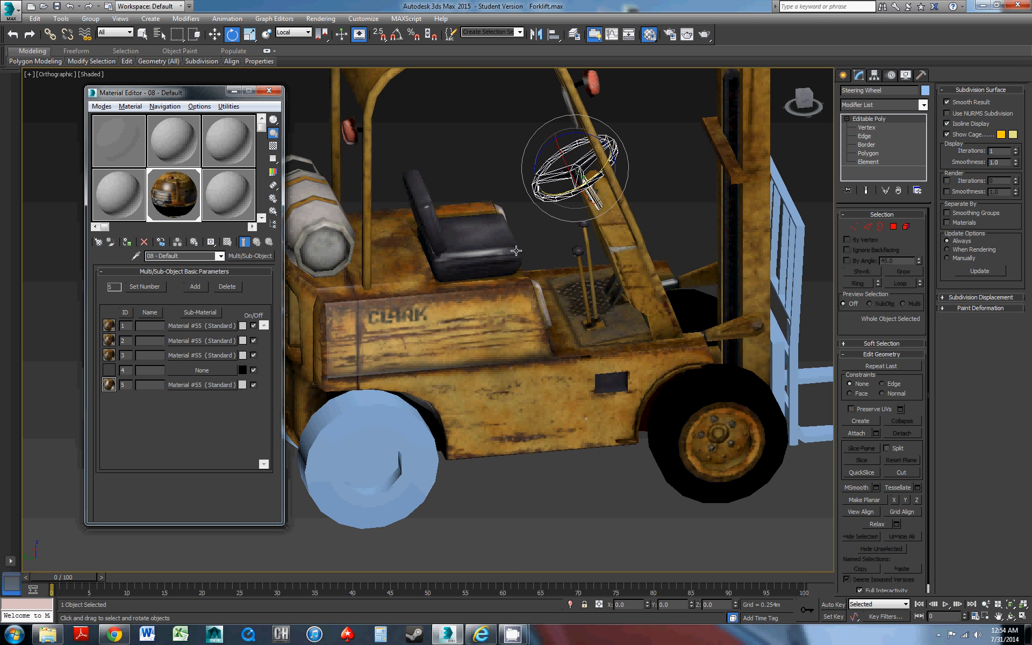
pyautogui.keyDown('alt'); pyautogui.moveTo(516, 250); pyautogui.dragTo(660, 217, button='middle'); pyautogui.keyUp('alt')
pyautogui.keyDown('alt'); pyautogui.moveTo(465, 336); pyautogui.dragTo(665, 369, button='middle'); pyautogui.keyUp('alt')
pyautogui.keyDown('alt'); pyautogui.moveTo(781, 351); pyautogui.dragTo(514, 375, button='middle'); pyautogui.keyUp('alt')
# Check the material IDs on the right rear wheel by selecting all its polygons and a single hub polygon
pyautogui.click(448, 391)
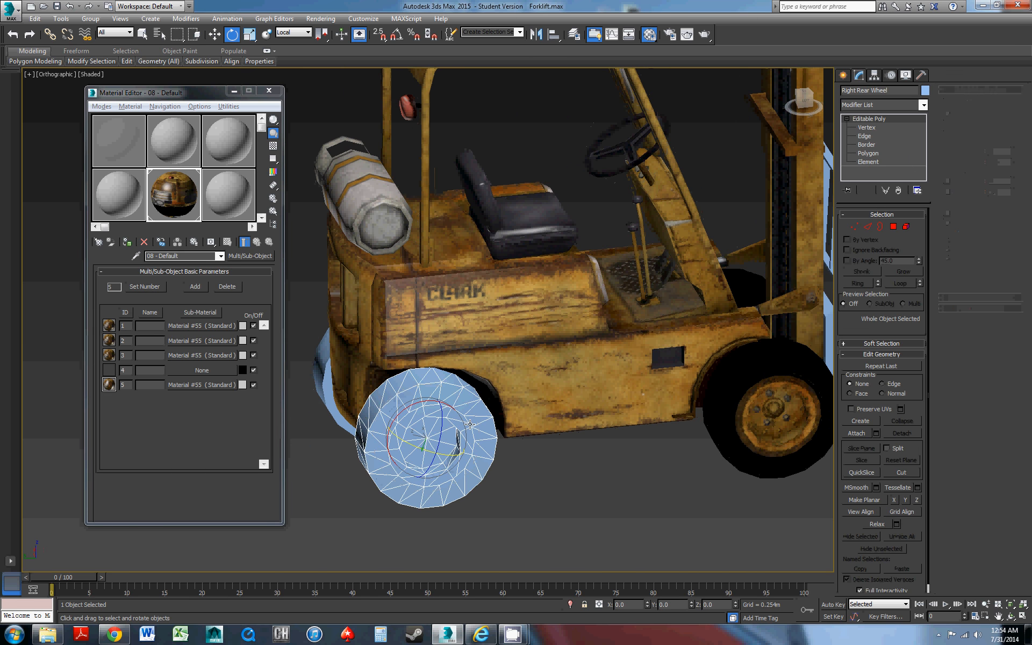
pyautogui.moveTo(448, 391); pyautogui.dragTo(583, 354, button='middle')
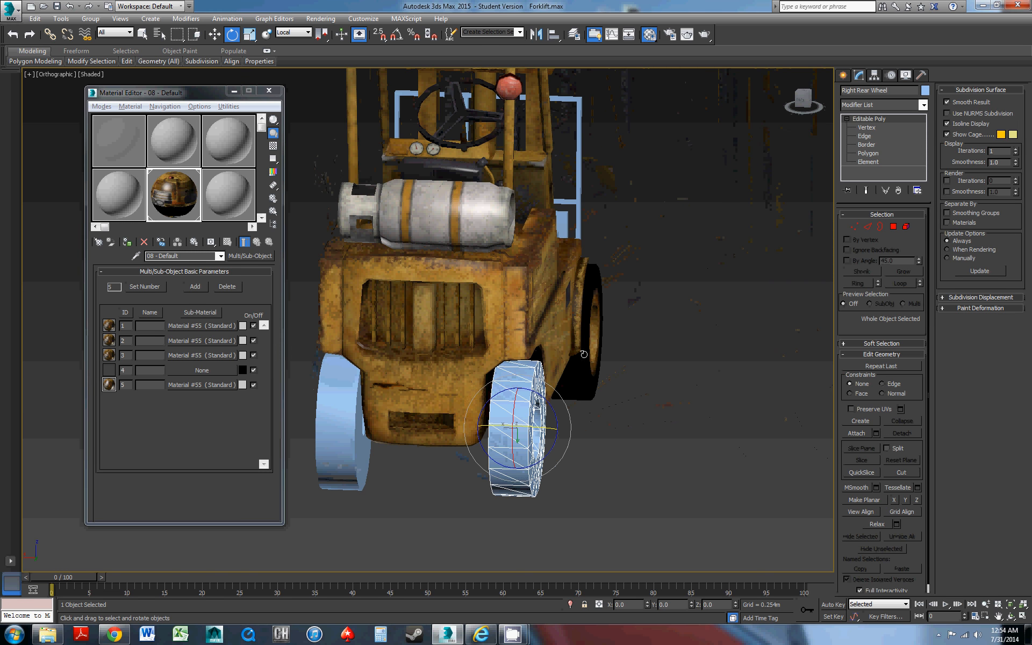
pyautogui.click(859, 155)
pyautogui.hotkey('ctrl', 'a')
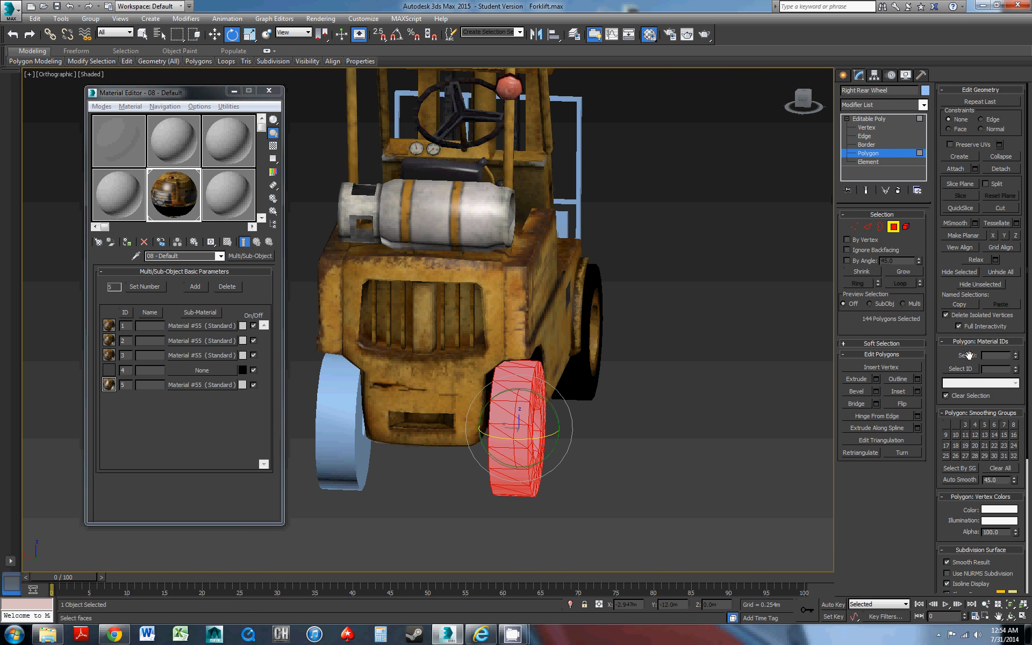
pyautogui.keyDown('alt'); pyautogui.moveTo(604, 362); pyautogui.dragTo(588, 368, button='middle'); pyautogui.keyUp('alt')
pyautogui.click(643, 450)
pyautogui.click(529, 434)
pyautogui.keyDown('alt'); pyautogui.moveTo(542, 433); pyautogui.dragTo(550, 431, button='middle'); pyautogui.keyUp('alt')
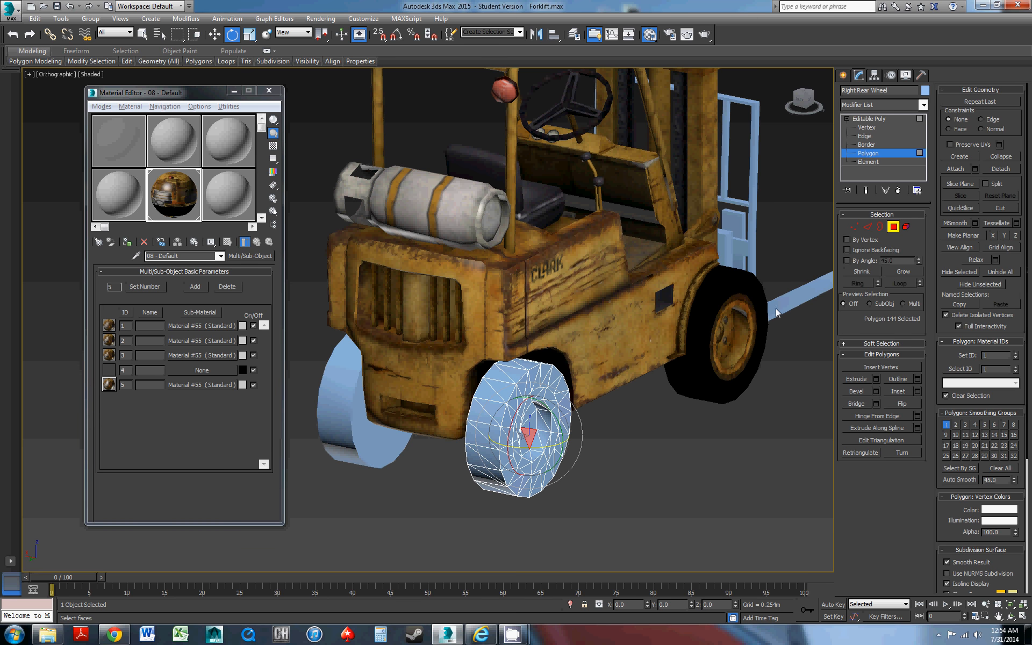
# Select the right rear wheel's tire element and its hub element in turn to check their material IDs
pyautogui.keyDown('alt'); pyautogui.moveTo(663, 337); pyautogui.dragTo(795, 260, button='middle'); pyautogui.keyUp('alt')
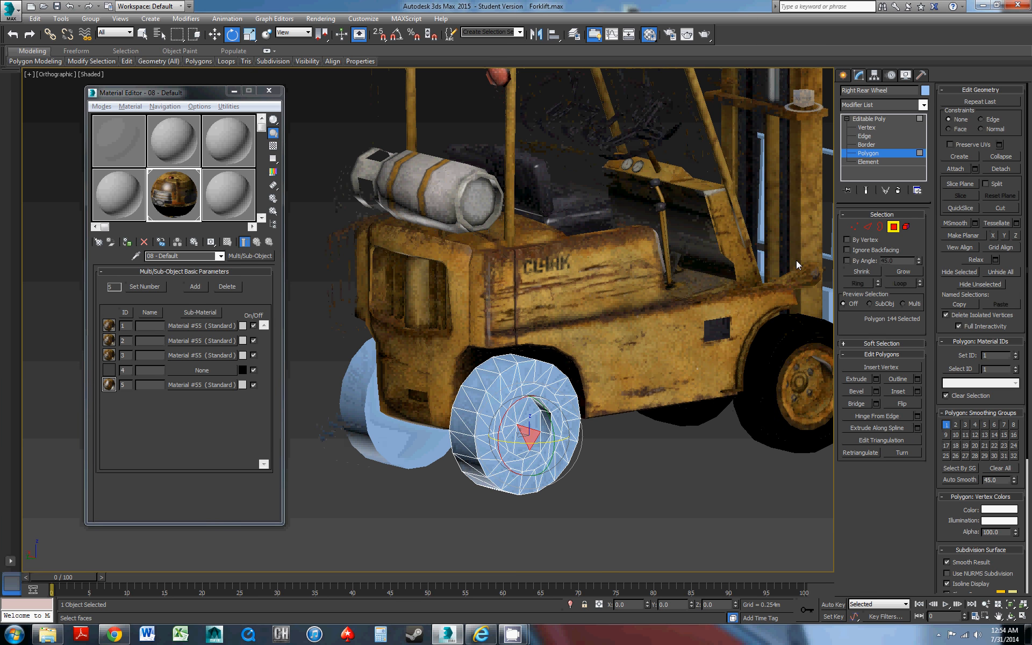
pyautogui.click(905, 226)
pyautogui.click(545, 376)
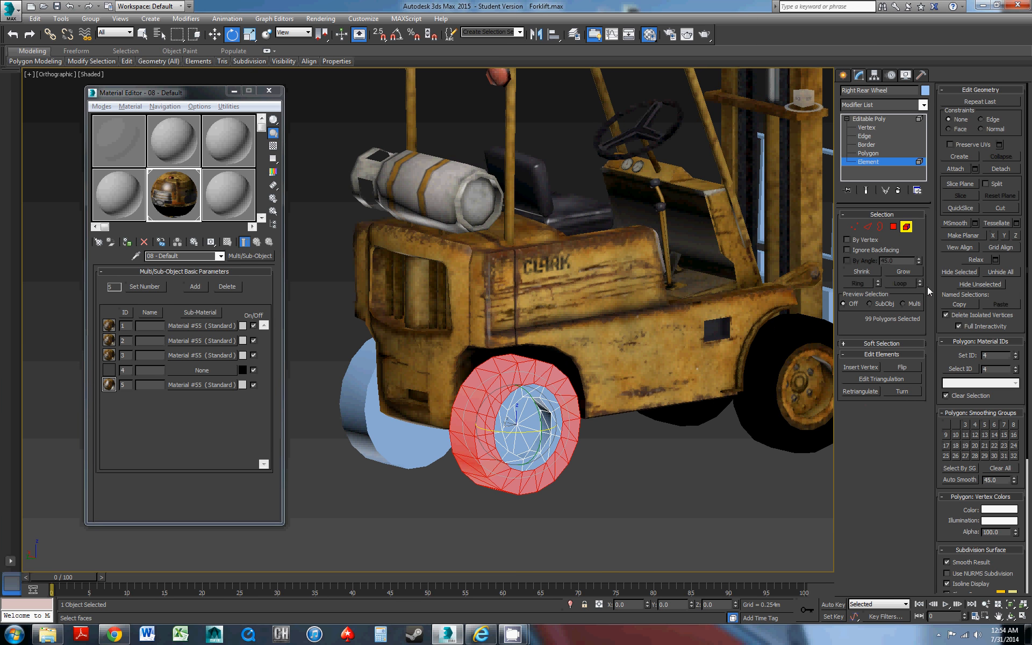
pyautogui.click(530, 436)
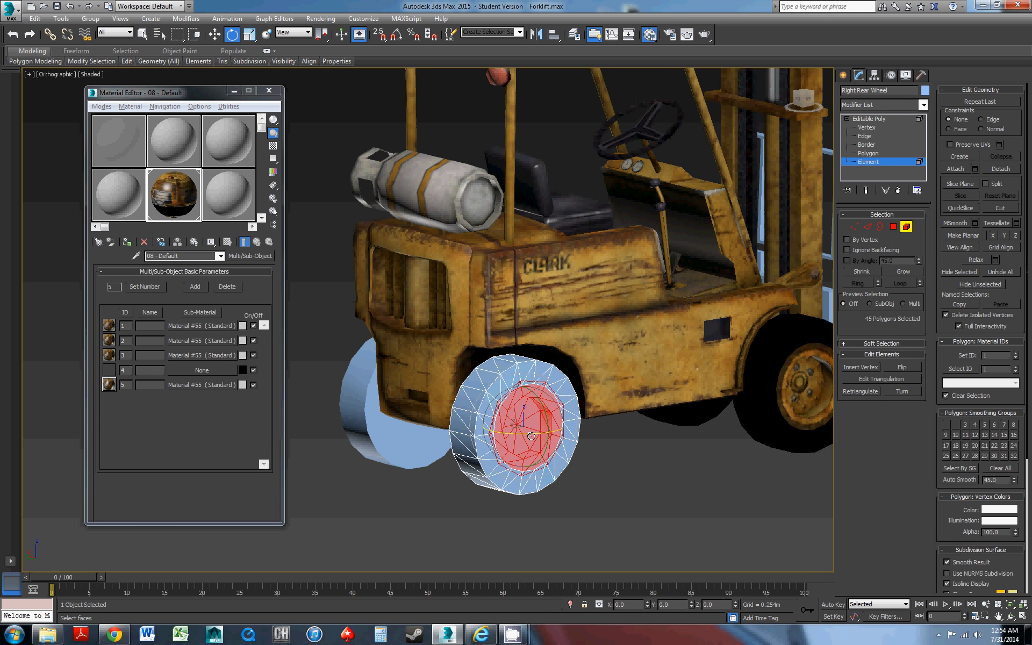
# Leave element editing on the right rear wheel and copy the ID 5 sub-material into the empty ID 4 slot using the Copy method
pyautogui.keyDown('alt'); pyautogui.moveTo(796, 220); pyautogui.dragTo(835, 231, button='middle'); pyautogui.keyUp('alt')
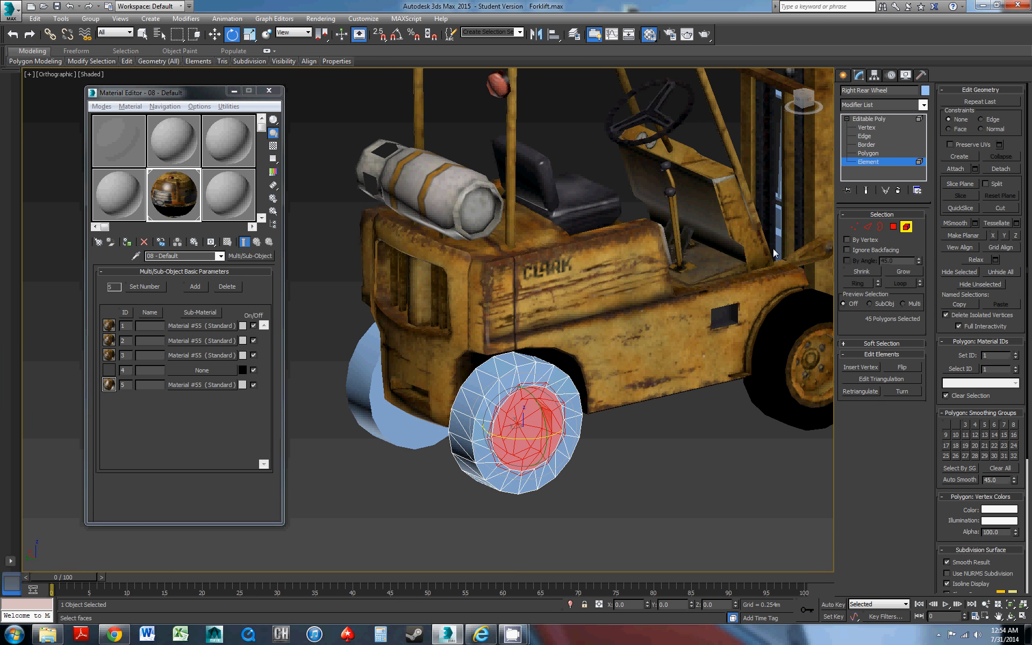
pyautogui.keyDown('alt'); pyautogui.moveTo(774, 252); pyautogui.dragTo(871, 170, button='middle'); pyautogui.keyUp('alt')
pyautogui.click(880, 119)
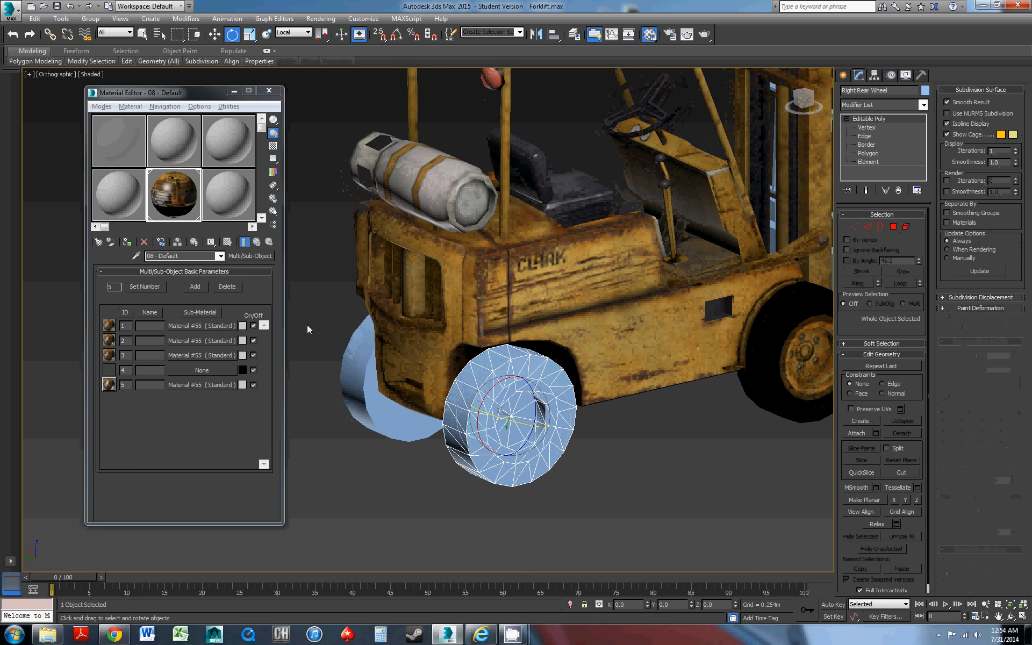
pyautogui.moveTo(179, 382)
pyautogui.mouseDown()
pyautogui.moveTo(189, 357)
pyautogui.moveTo(190, 372)
pyautogui.mouseUp()
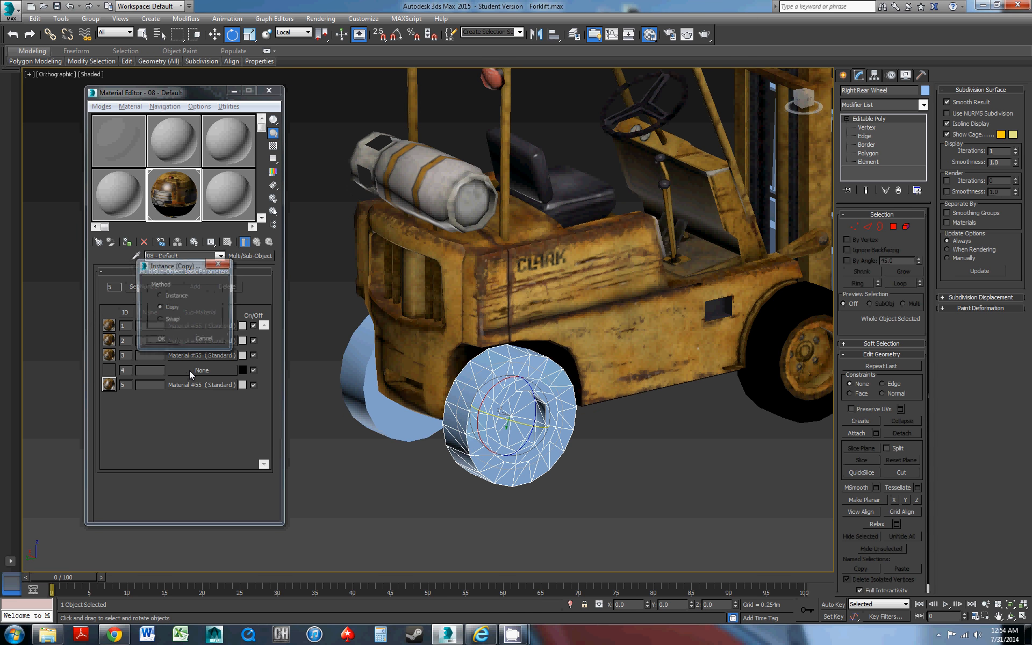
pyautogui.click(160, 340)
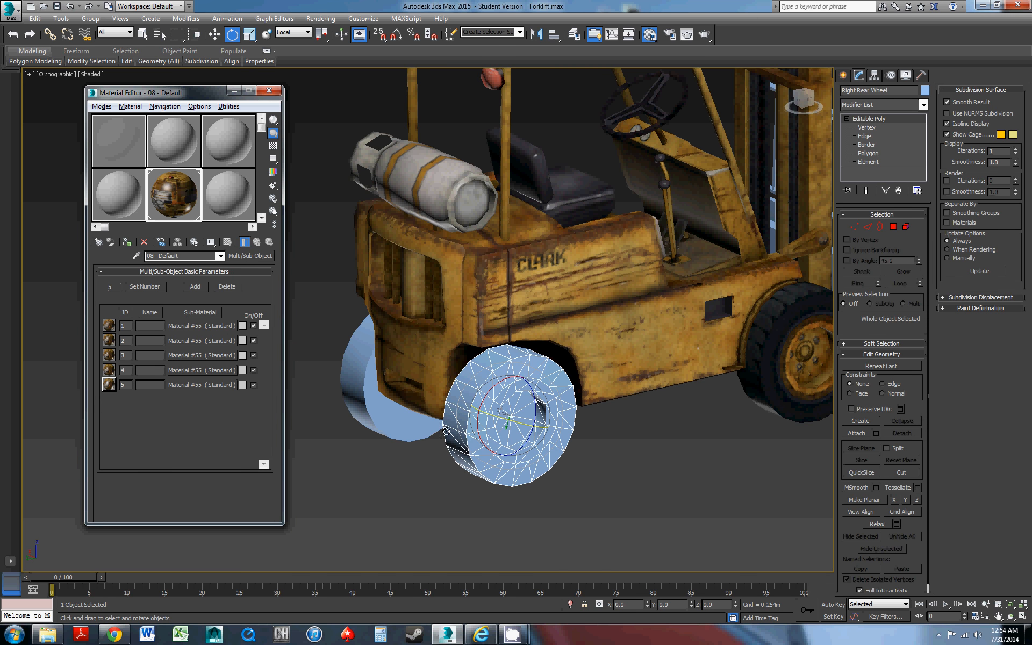
# Open the ID 4 sub-material's settings and assign the Multi/Sub-Object material to the right rear wheel
pyautogui.click(182, 370)
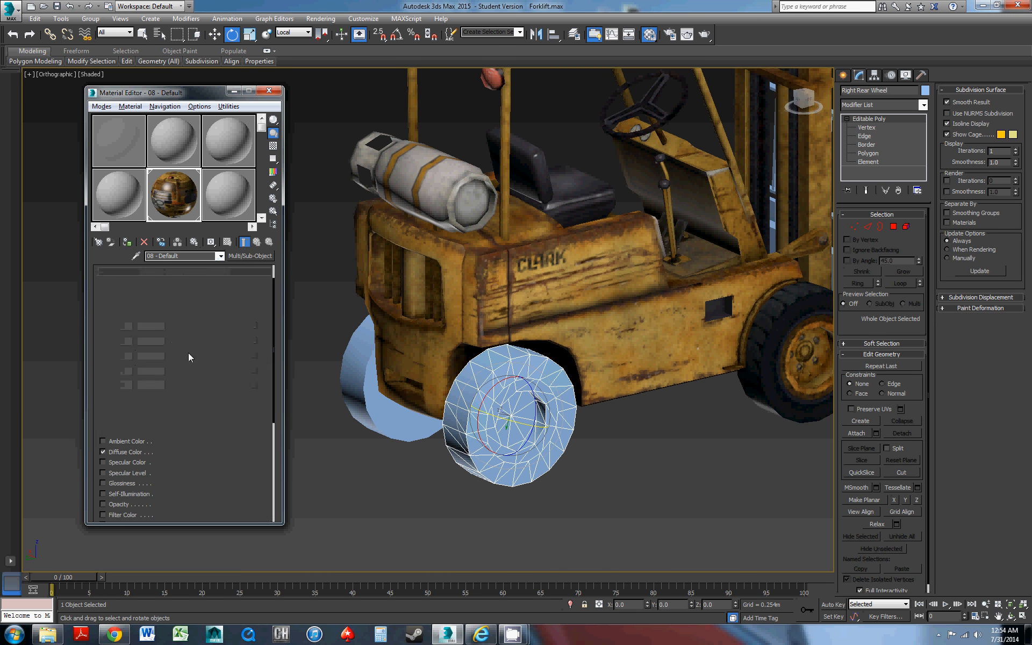
pyautogui.moveTo(172, 352); pyautogui.dragTo(175, 381)
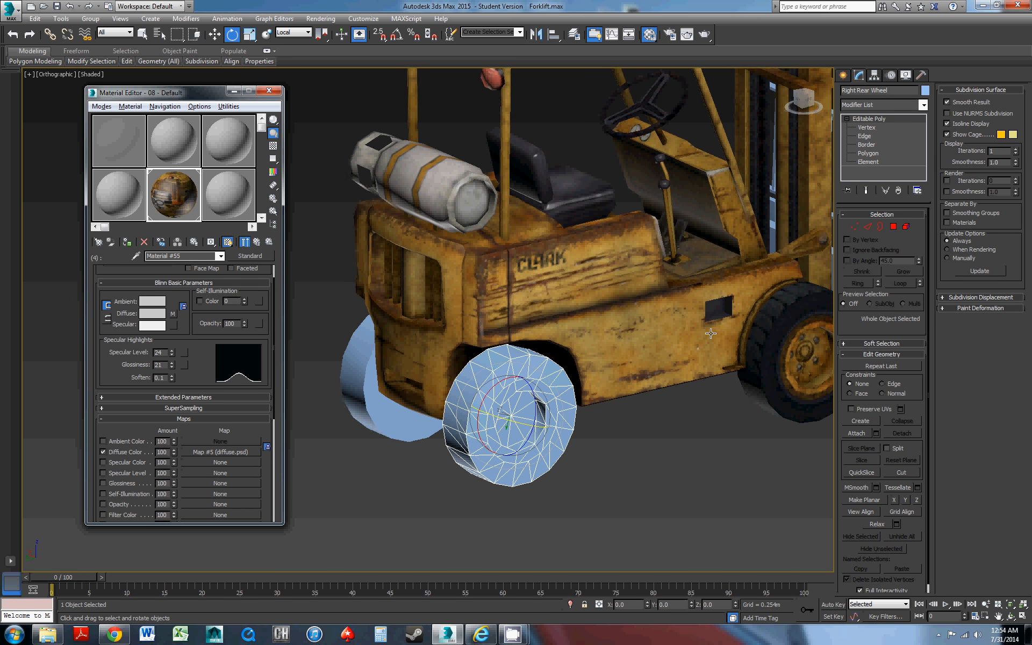
pyautogui.keyDown('alt'); pyautogui.moveTo(711, 333); pyautogui.dragTo(454, 229, button='middle'); pyautogui.keyUp('alt')
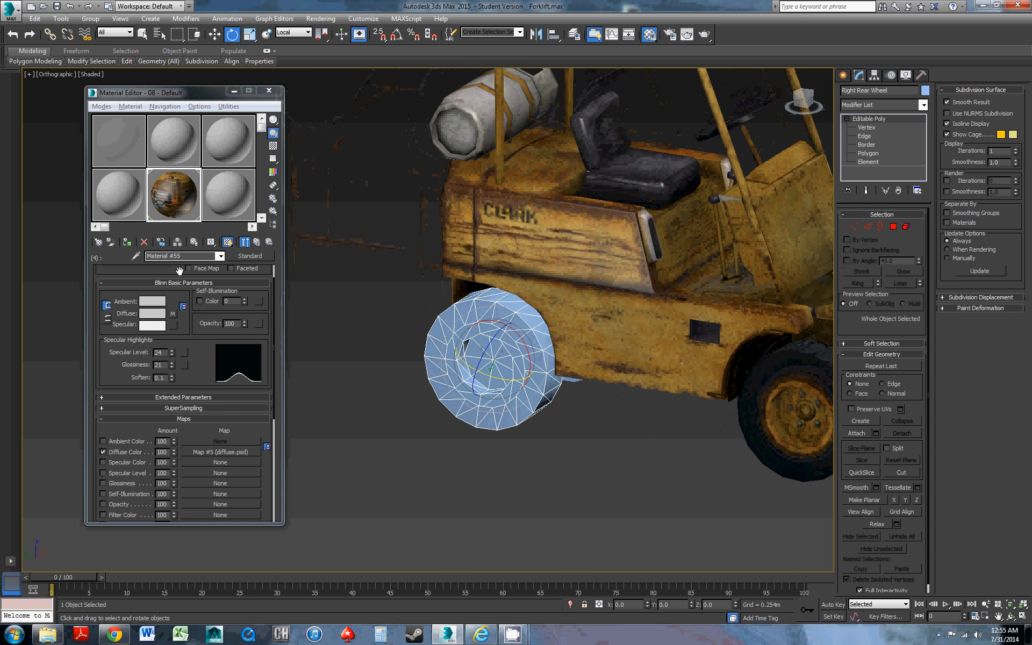
pyautogui.click(127, 242)
pyautogui.click(606, 350)
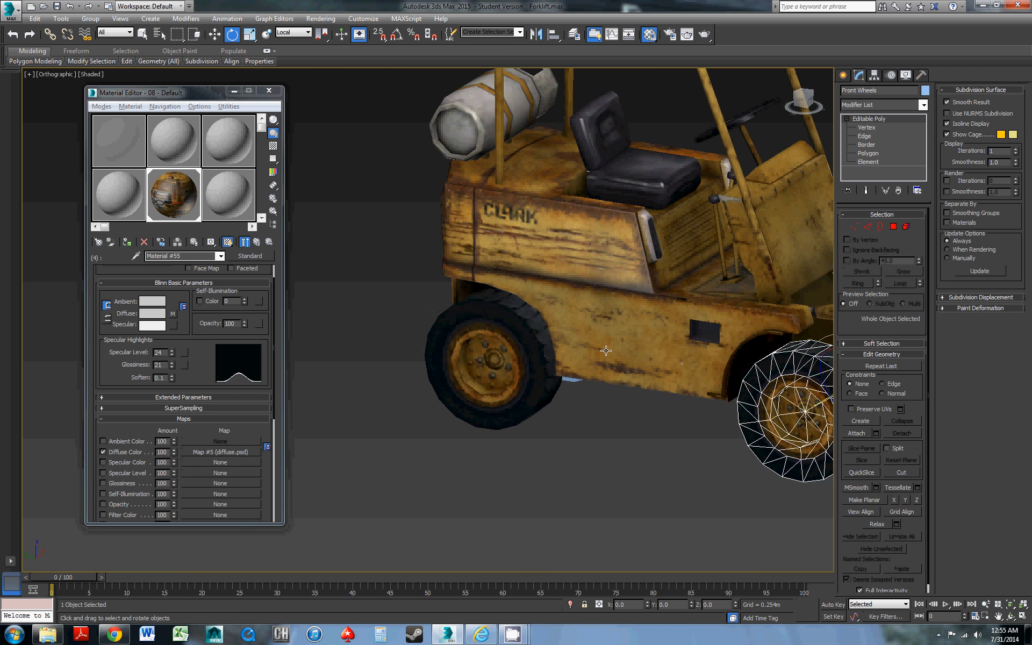
# Select the left rear wheel and assign the Multi/Sub-Object material to it
pyautogui.keyDown('alt'); pyautogui.moveTo(606, 350); pyautogui.dragTo(564, 323, button='middle'); pyautogui.keyUp('alt')
pyautogui.click(570, 355)
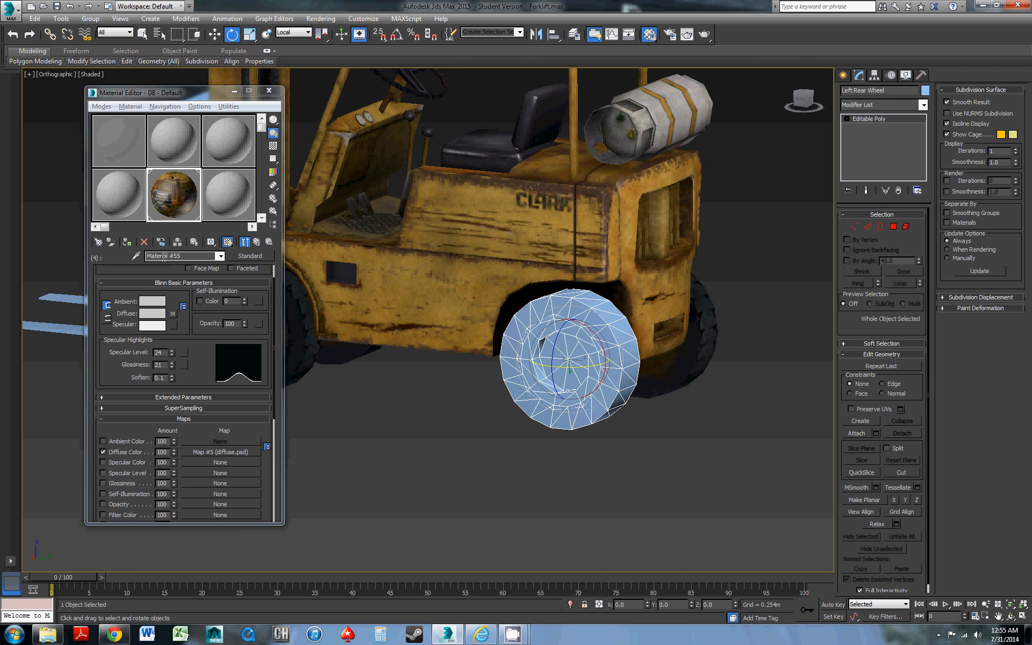
pyautogui.click(127, 243)
# Select the fork at the front of the mast and assign the Multi/Sub-Object material to it
pyautogui.moveTo(391, 299); pyautogui.dragTo(636, 314, button='middle')
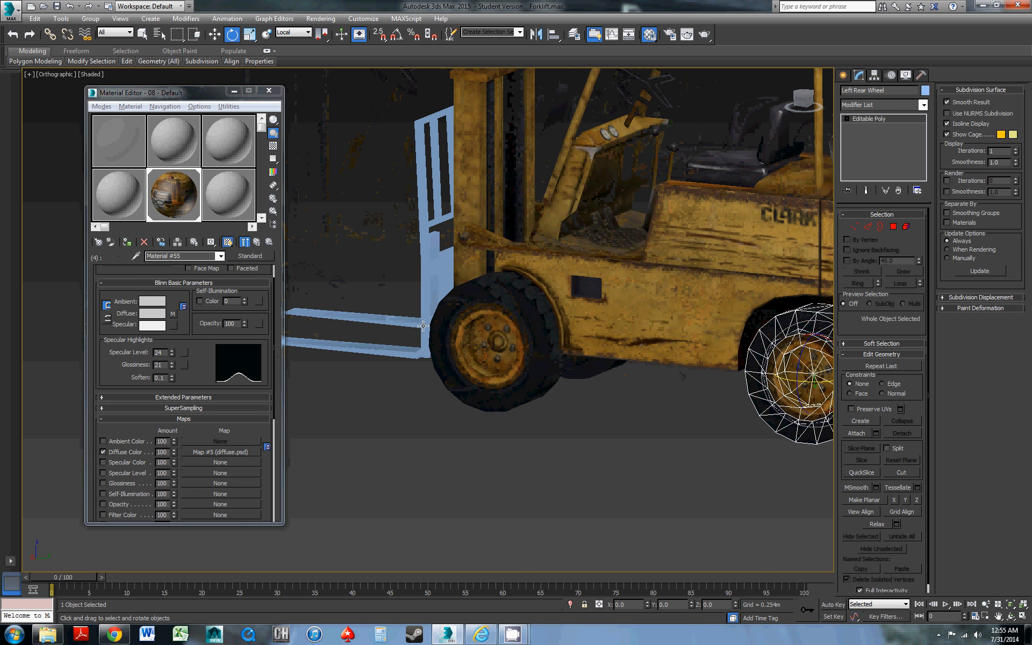
pyautogui.click(432, 313)
pyautogui.click(127, 243)
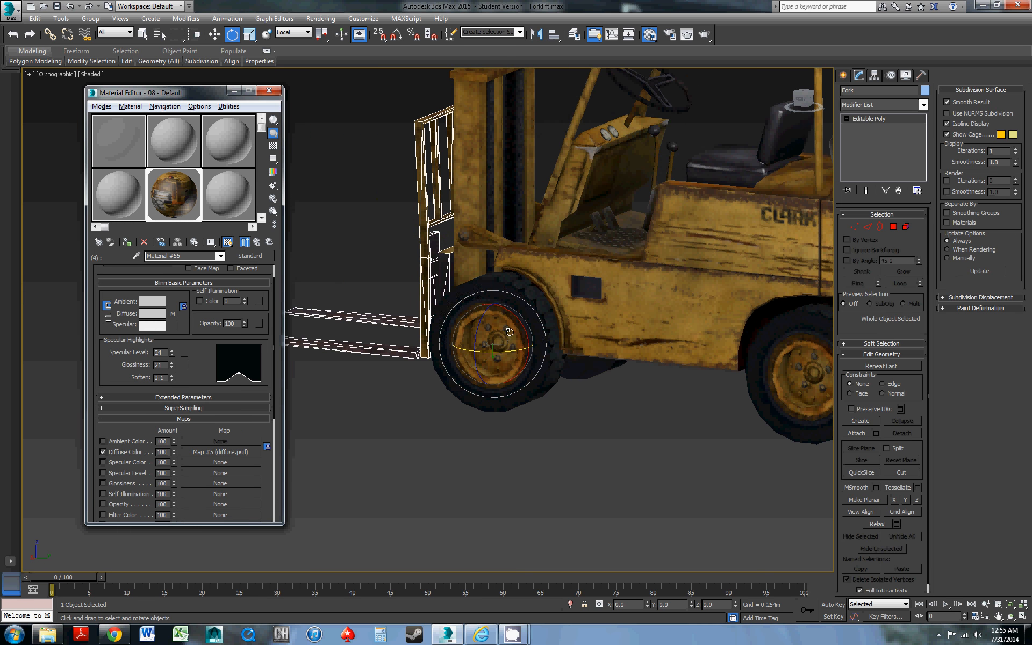
# Examine the textured forklift from several angles, selecting the body, left rear wheel and front wheels in turn, and clear the selection
pyautogui.keyDown('alt'); pyautogui.moveTo(509, 324); pyautogui.dragTo(591, 317, button='middle'); pyautogui.keyUp('alt')
pyautogui.moveTo(591, 317); pyautogui.dragTo(572, 388, button='middle')
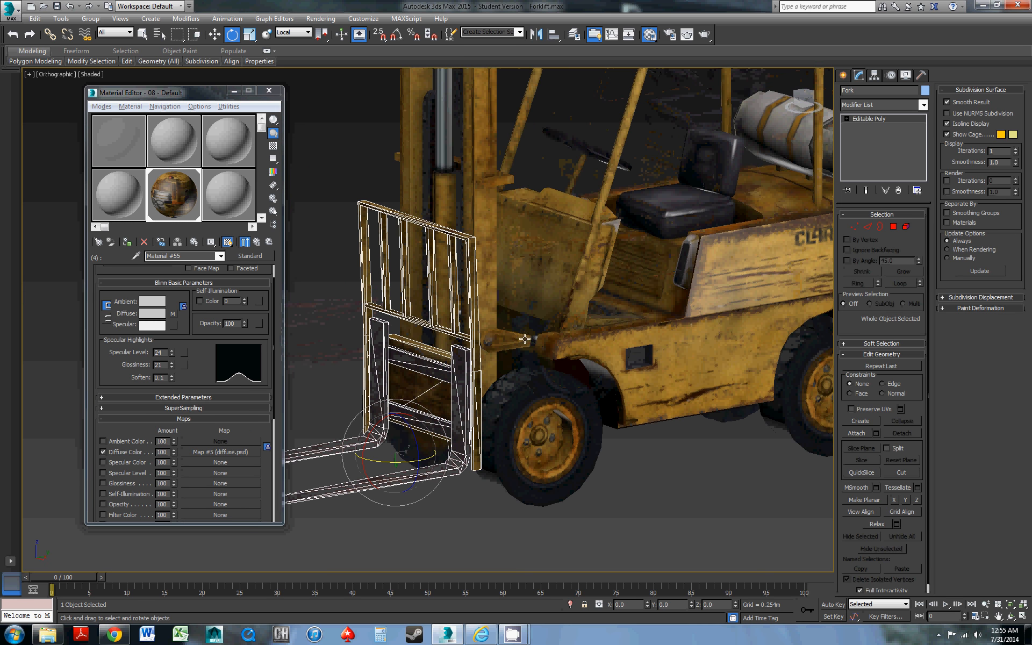
pyautogui.scroll(-4, 619, 359)
pyautogui.click(630, 378)
pyautogui.scroll(-4, 634, 386)
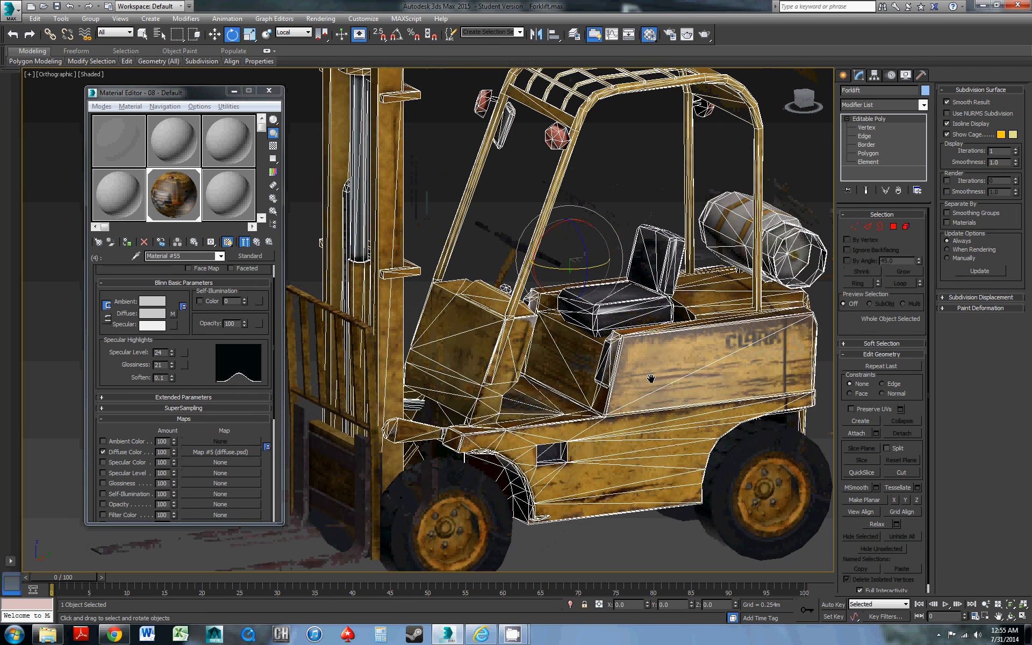
pyautogui.click(677, 436)
pyautogui.keyDown('alt'); pyautogui.moveTo(676, 436); pyautogui.dragTo(700, 447, button='middle'); pyautogui.keyUp('alt')
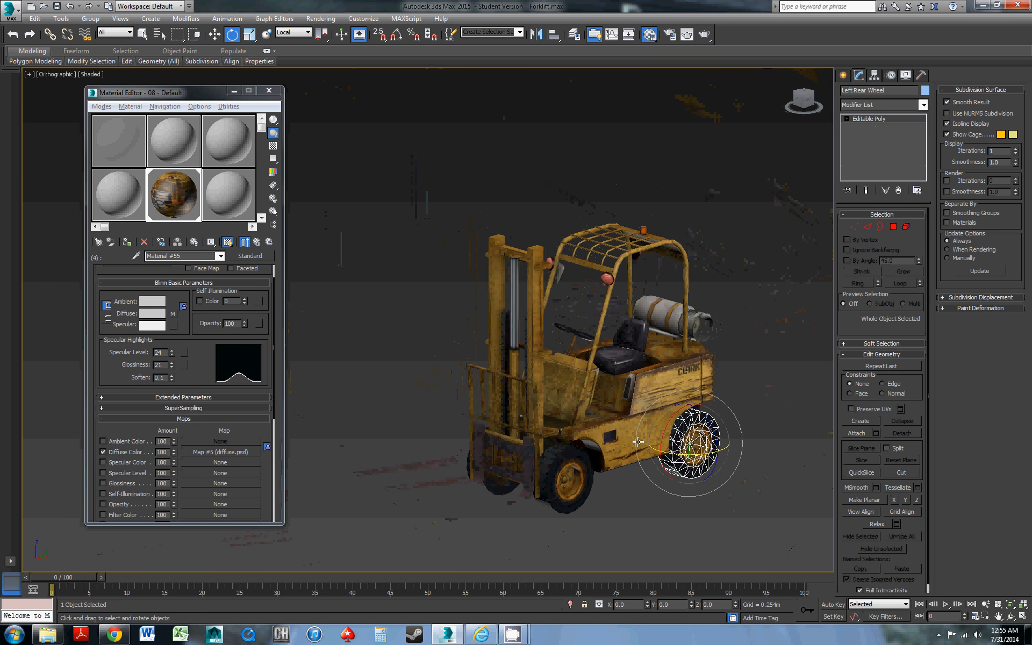
pyautogui.click(570, 468)
pyautogui.keyDown('alt'); pyautogui.moveTo(571, 467); pyautogui.dragTo(673, 447, button='middle'); pyautogui.keyUp('alt')
pyautogui.scroll(5, 557, 362)
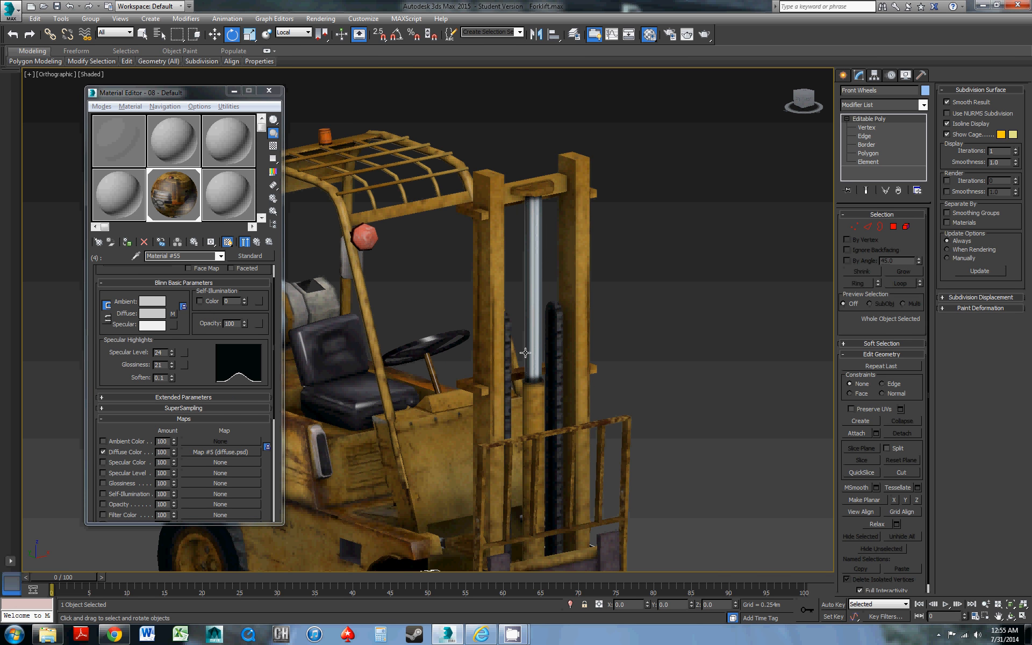
pyautogui.scroll(-5, 478, 380)
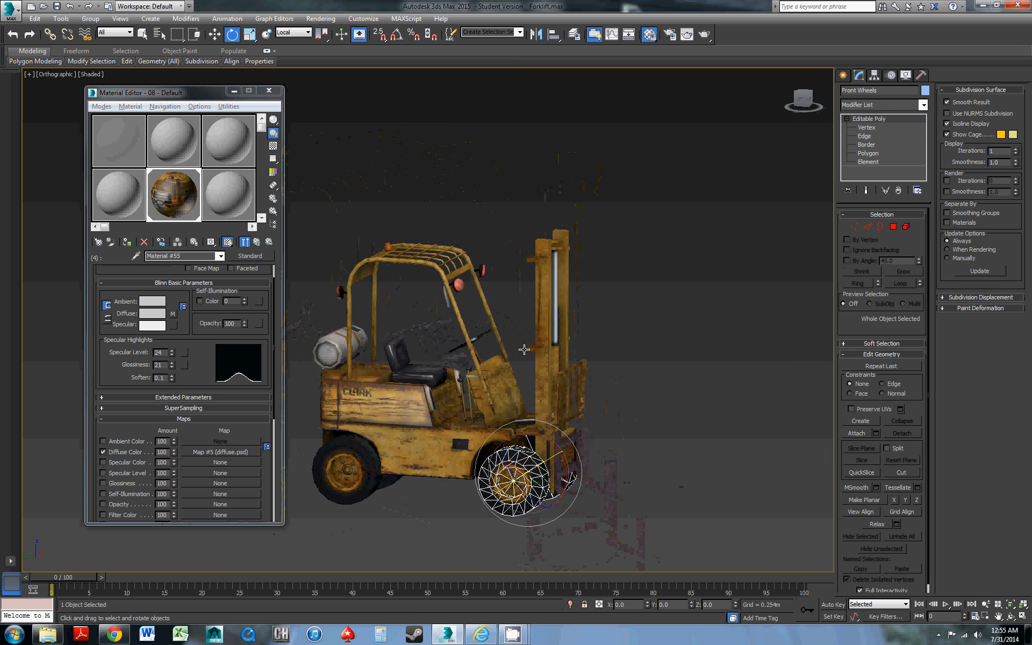
pyautogui.keyDown('alt'); pyautogui.moveTo(543, 296); pyautogui.dragTo(563, 387, button='middle'); pyautogui.keyUp('alt')
pyautogui.scroll(3, 477, 349)
pyautogui.click(514, 501)
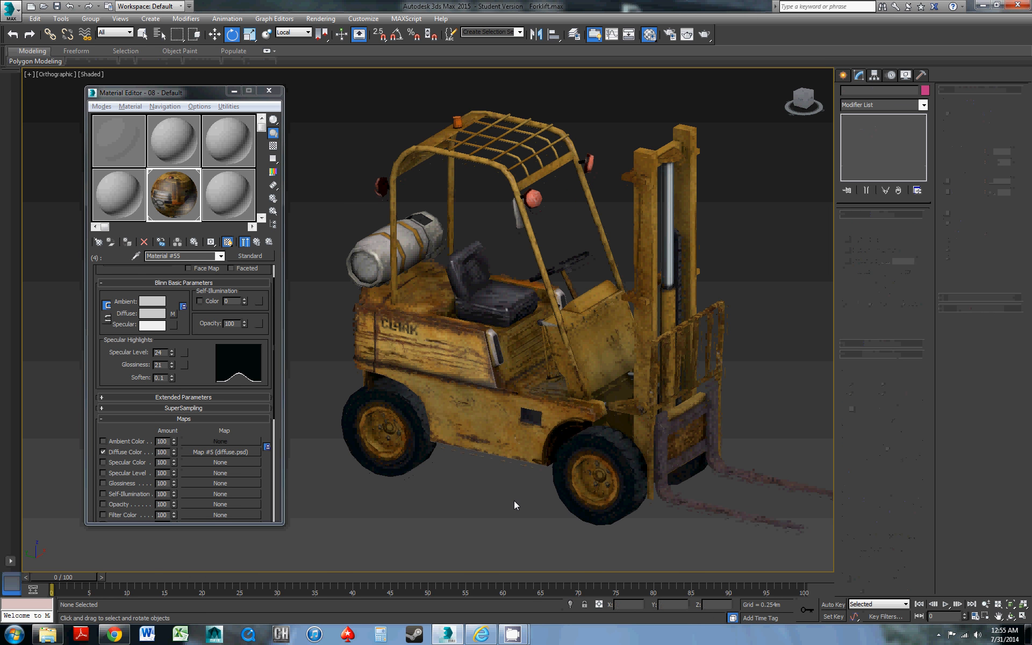
# Select the forklift body, switch to the Move tool, inspect the textured body up close and deselect it
pyautogui.click(497, 439)
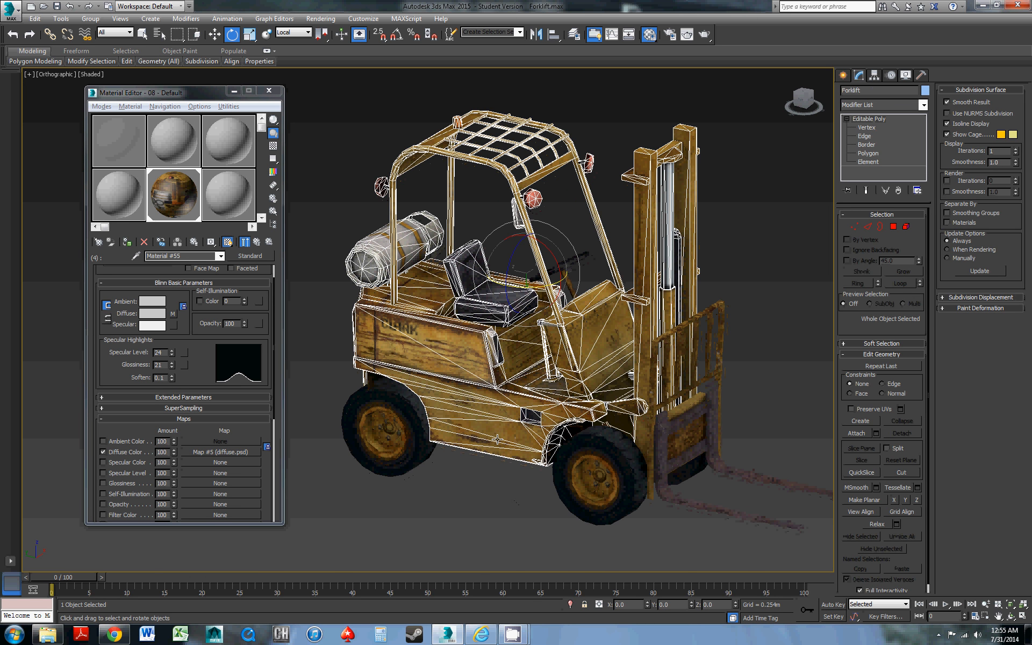
pyautogui.press('w')
pyautogui.moveTo(503, 266); pyautogui.dragTo(547, 296)
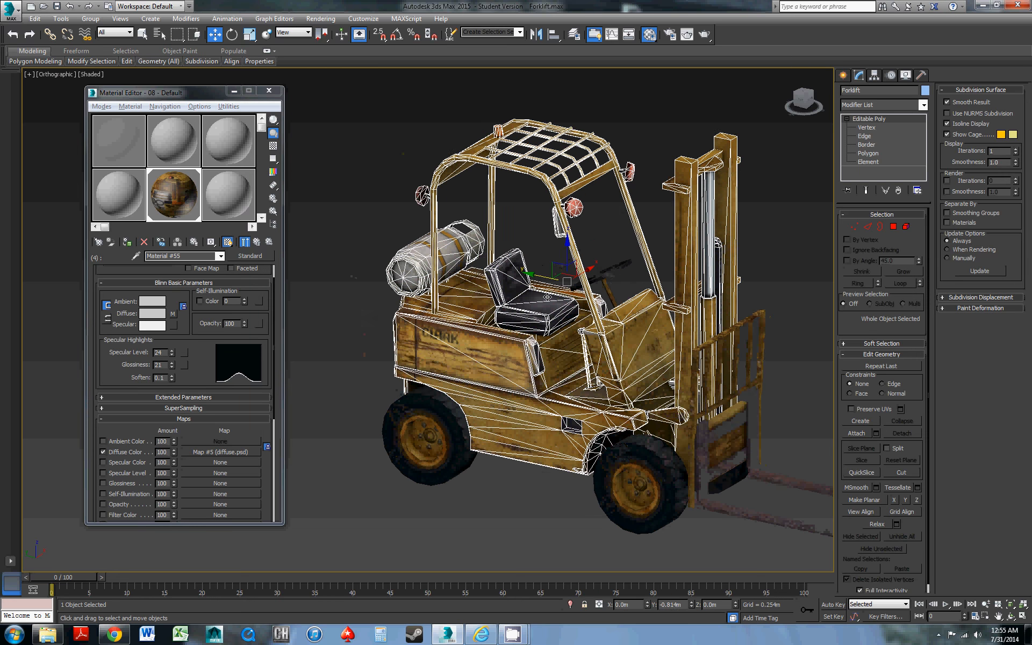
pyautogui.keyDown('alt'); pyautogui.moveTo(547, 297); pyautogui.dragTo(554, 351, button='middle'); pyautogui.keyUp('alt')
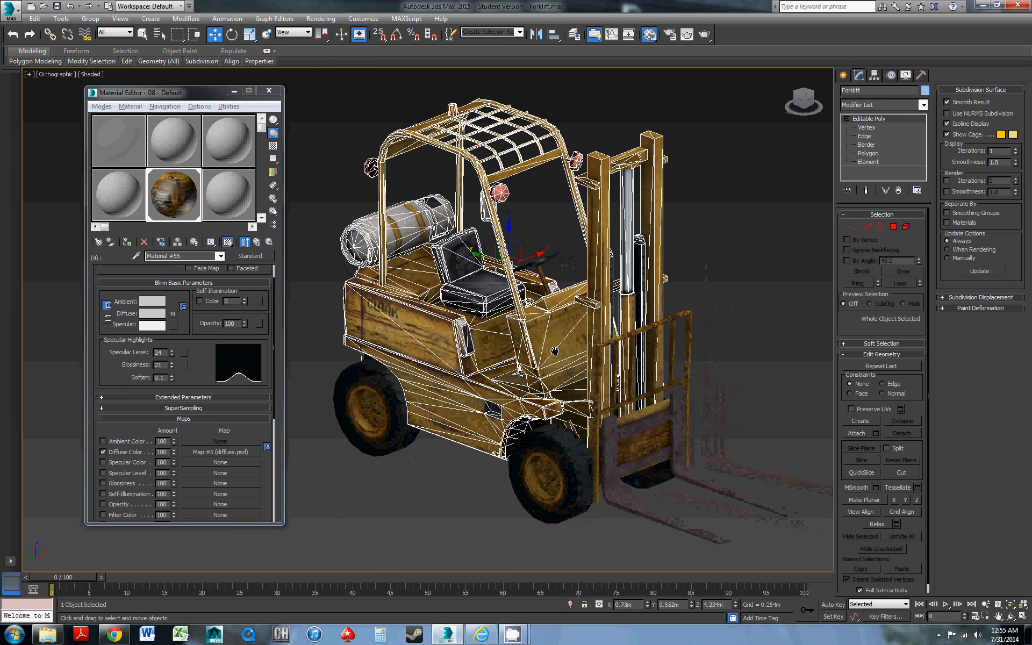
pyautogui.scroll(5, 553, 350)
pyautogui.scroll(-4, 545, 352)
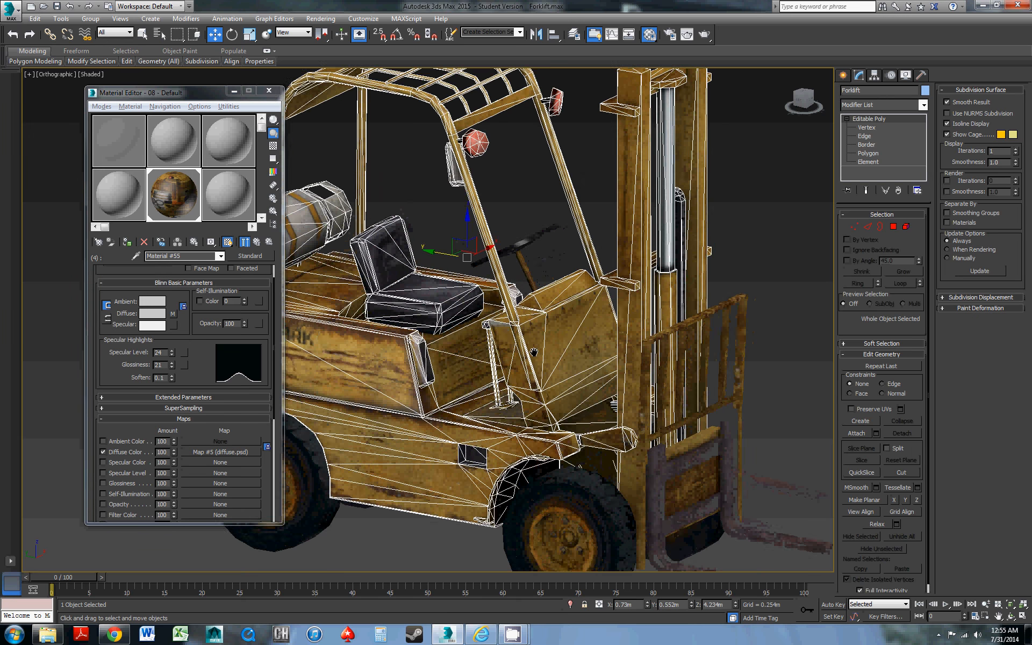
pyautogui.click(445, 508)
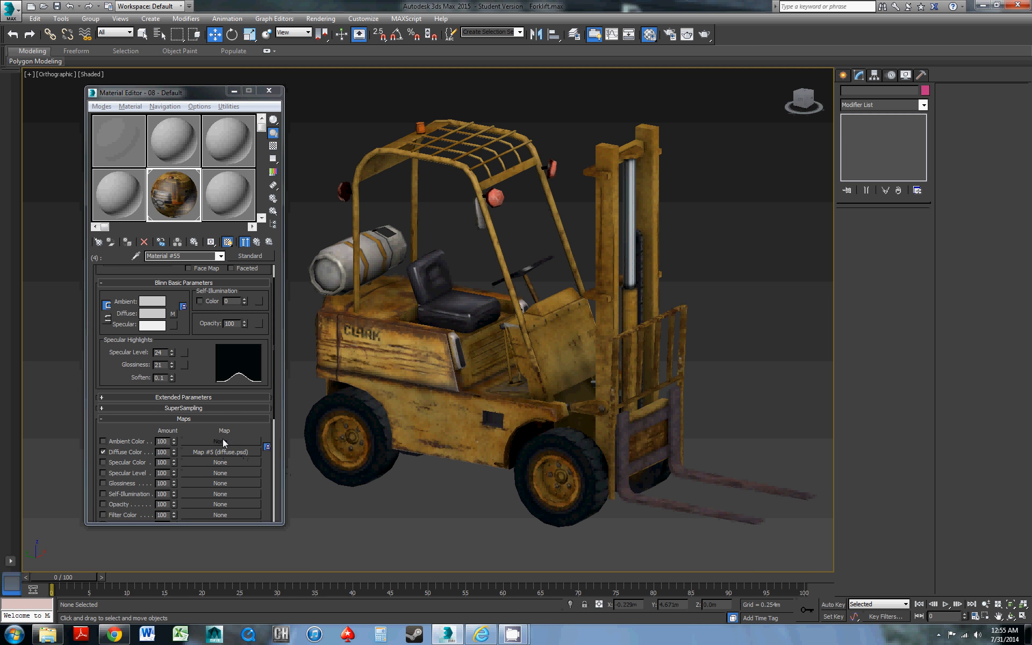
# Open the ID 4 sub-material's diffuse map and examine the full diffuse.psd texture image at different zoom levels
pyautogui.scroll(-2, 214, 395)
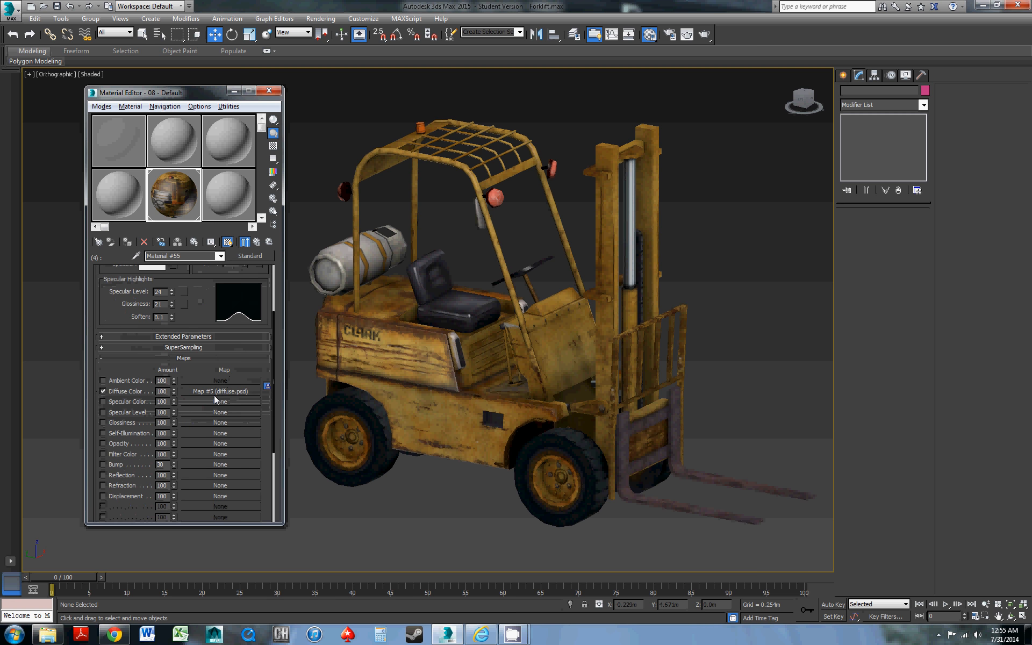
pyautogui.click(215, 393)
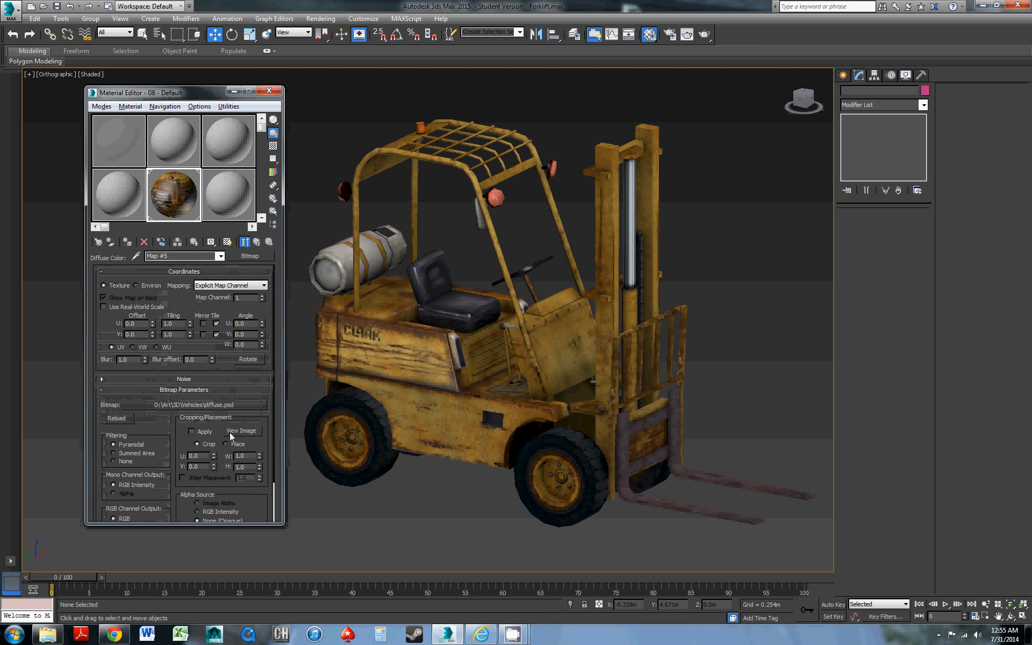
pyautogui.click(238, 431)
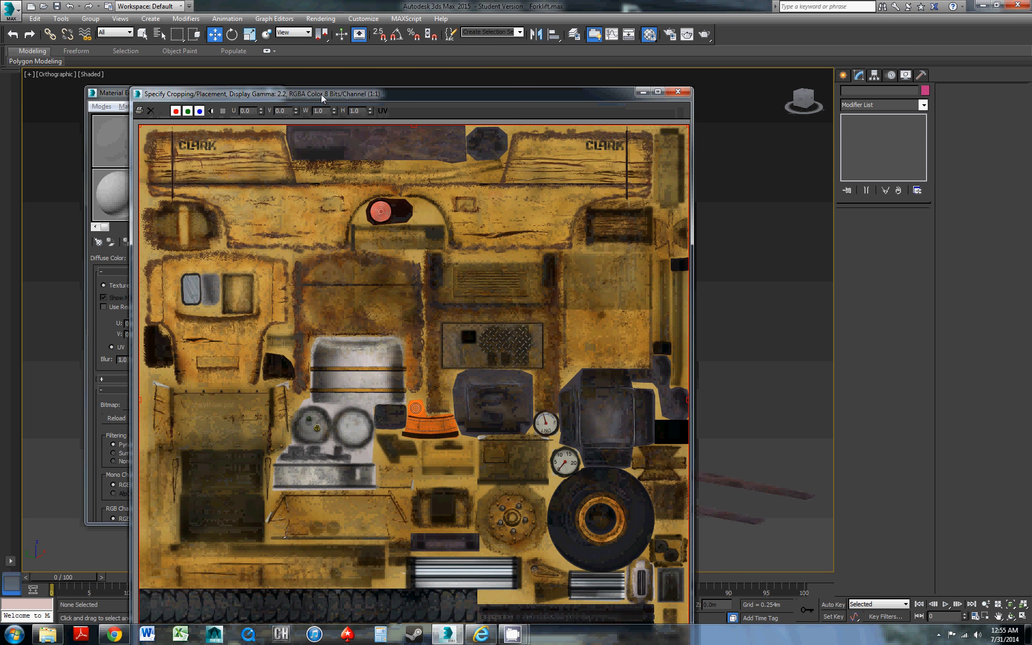
pyautogui.moveTo(322, 96); pyautogui.dragTo(306, 71)
pyautogui.scroll(-1, 375, 297)
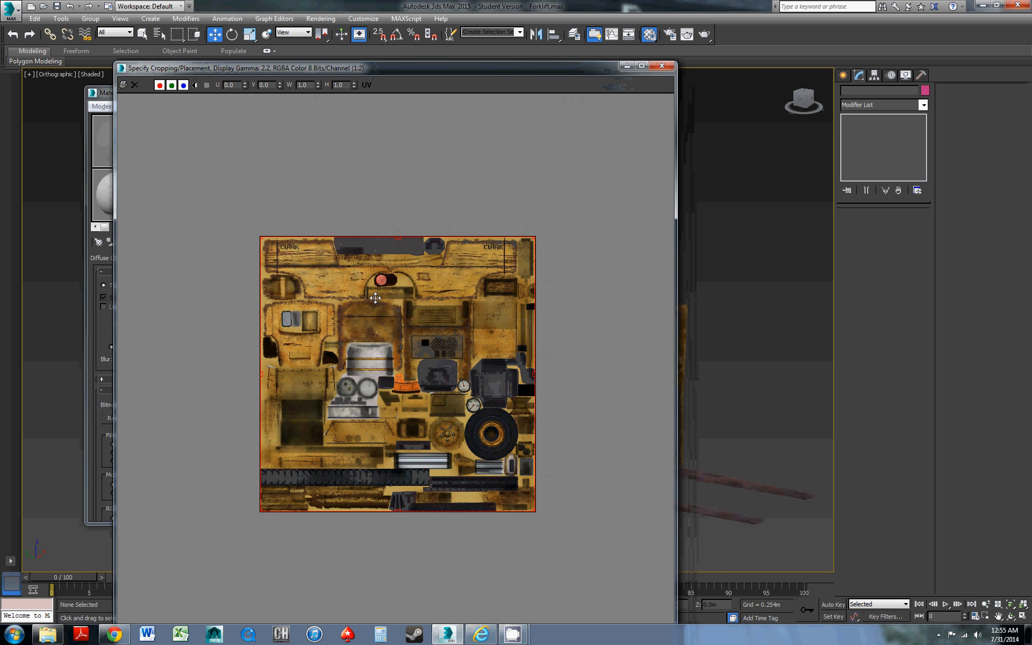
pyautogui.scroll(1, 375, 297)
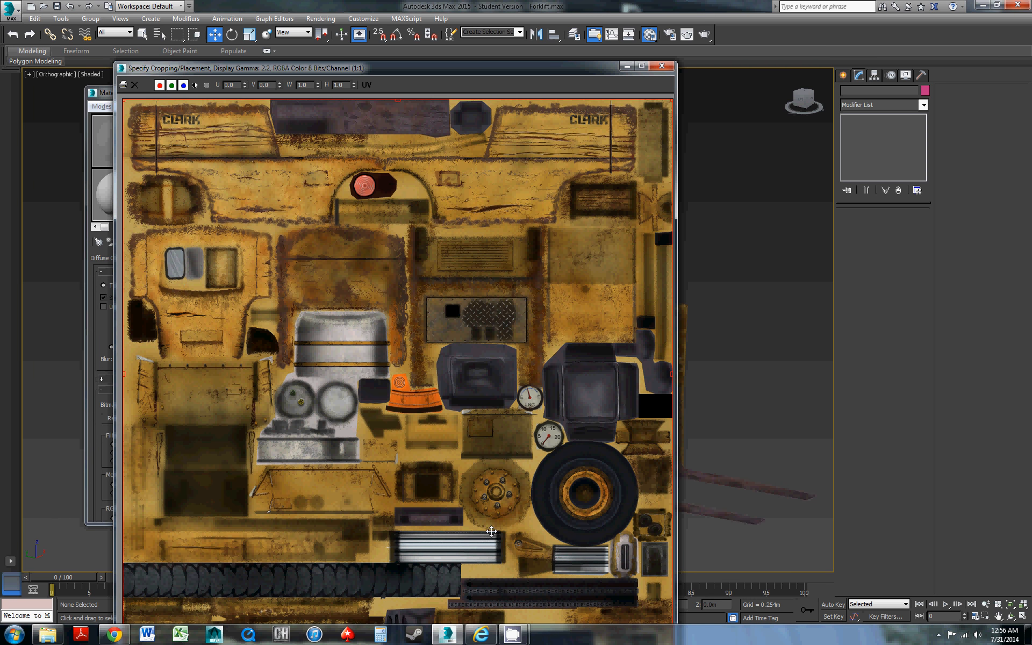
# Close the texture image preview and the Material Editor to show the whole textured forklift
pyautogui.click(661, 65)
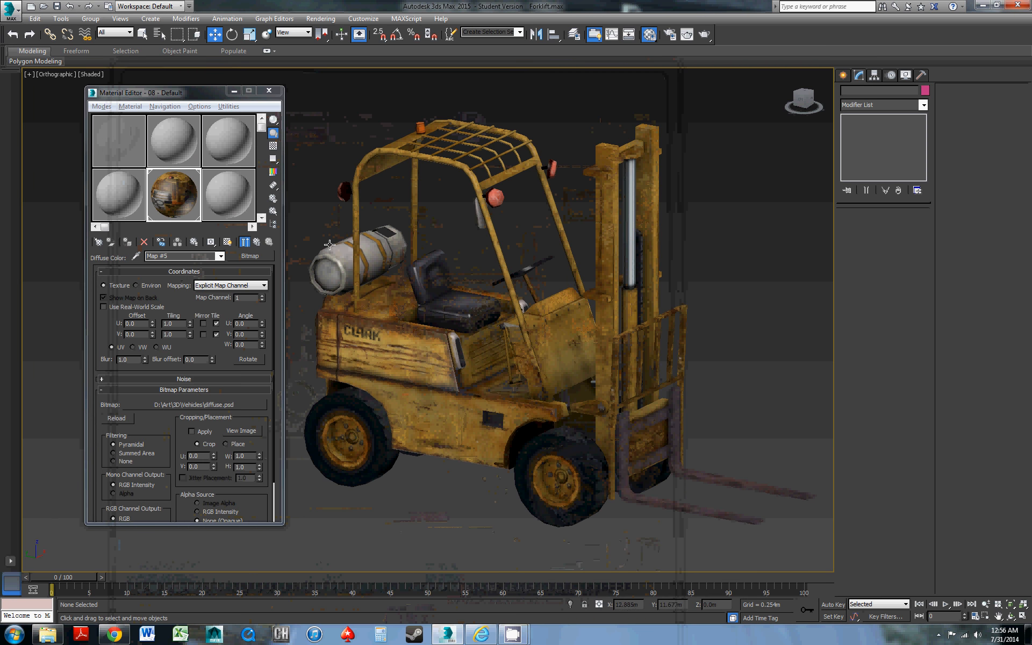
pyautogui.click(268, 91)
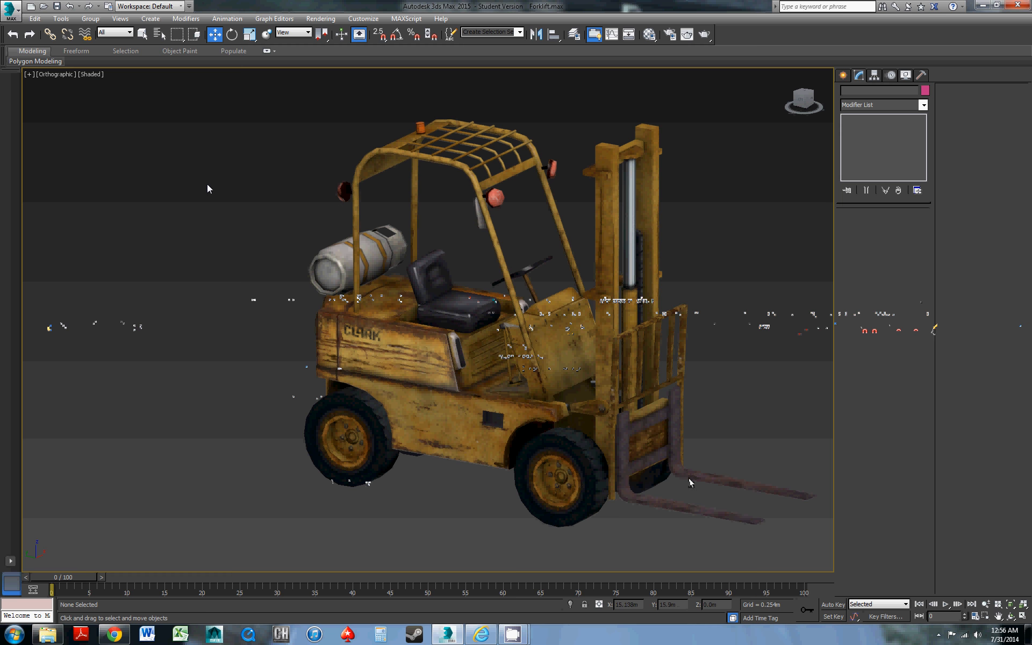
pyautogui.moveTo(390, 225); pyautogui.dragTo(341, 224, button='middle')
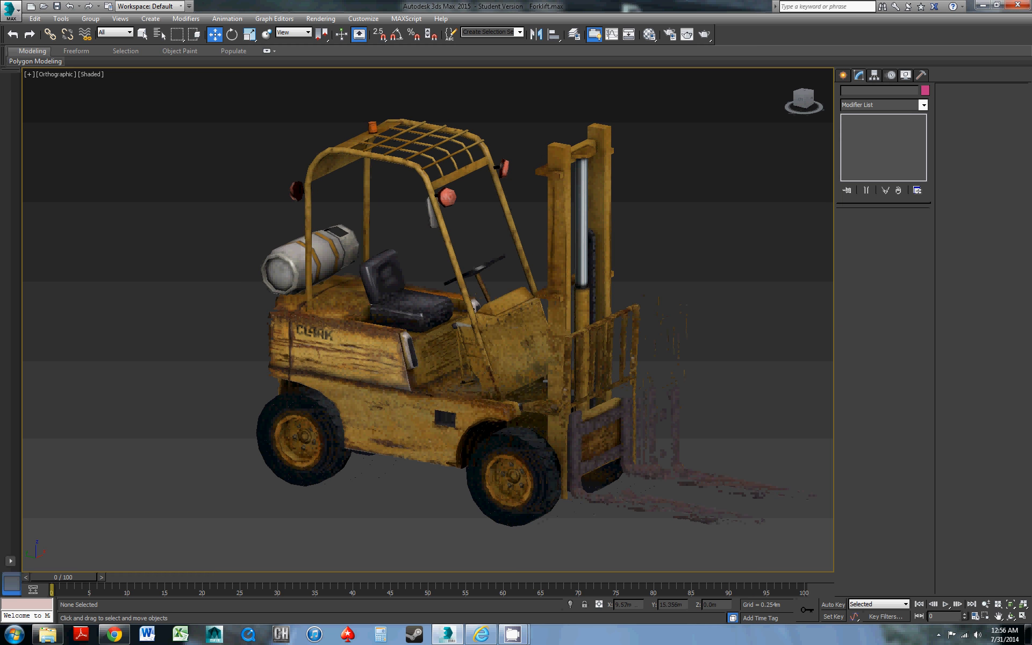